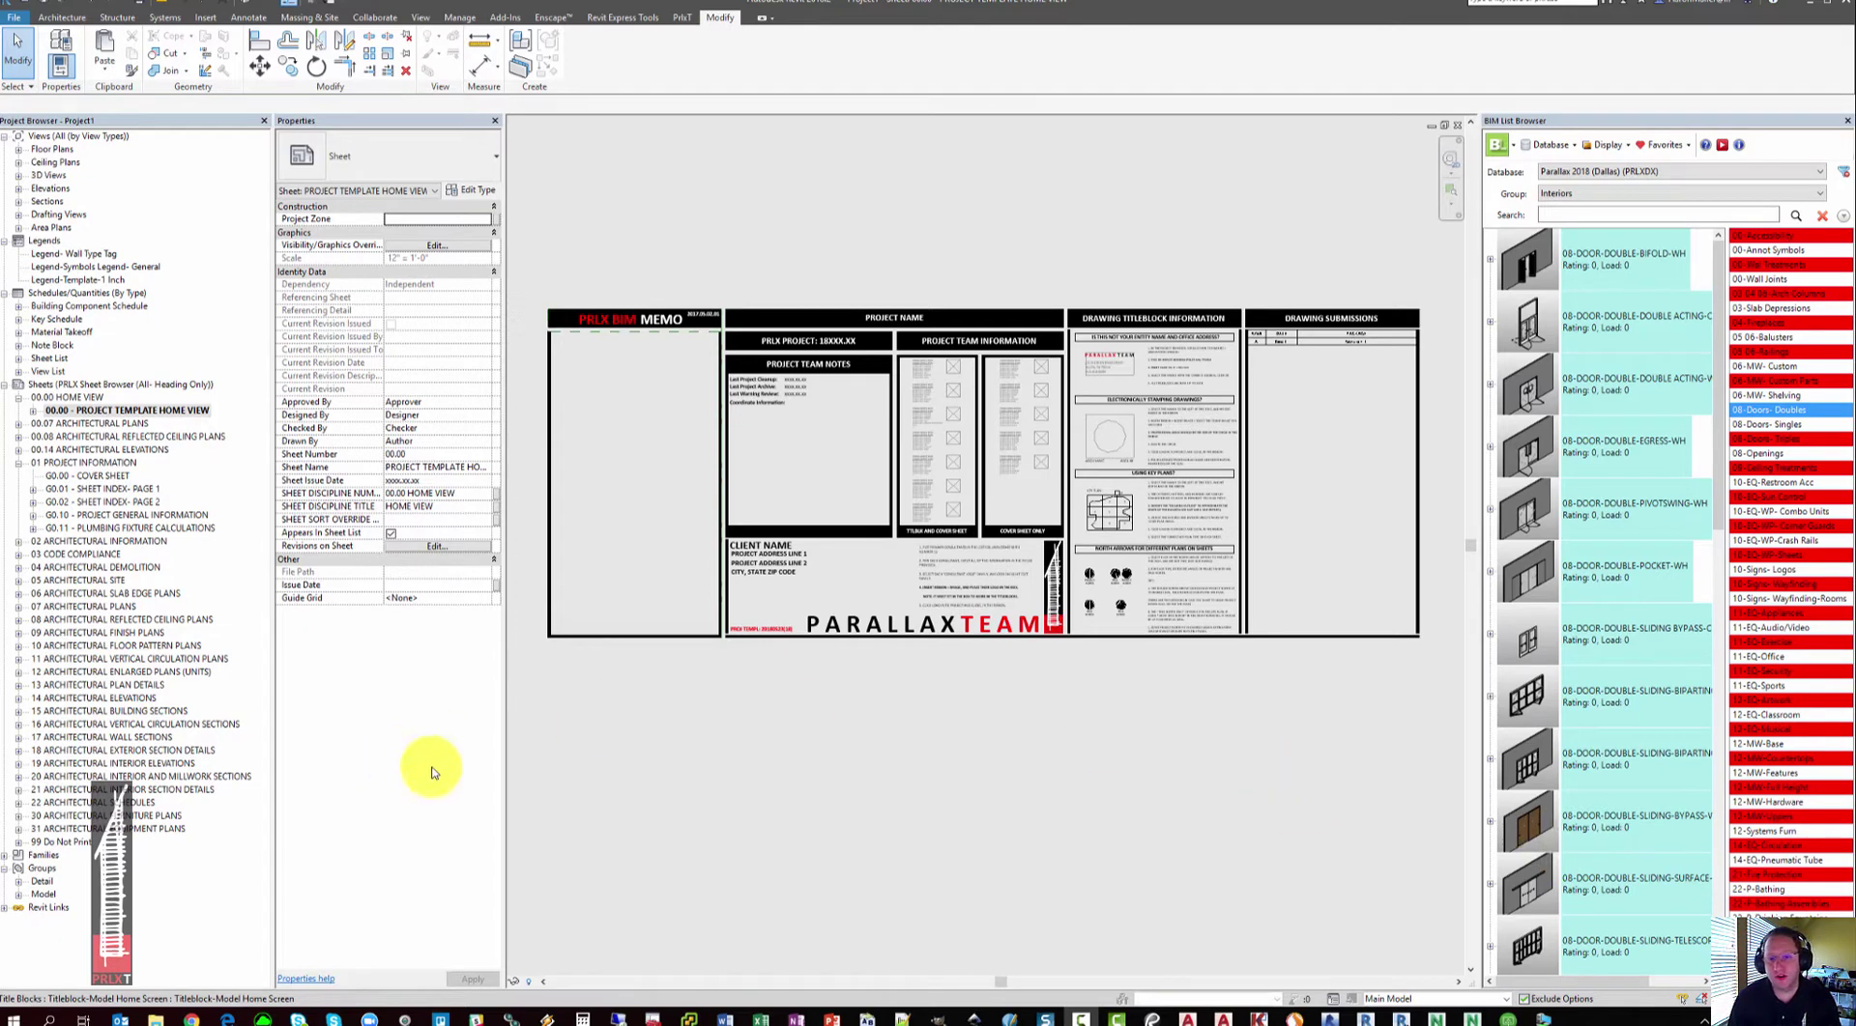
Step: Select the sheet groups from 01 PROJECT INFORMATION through 07 ARCHITECTURAL PLANS together in the project's sheet list
click(533, 392)
key(Escape)
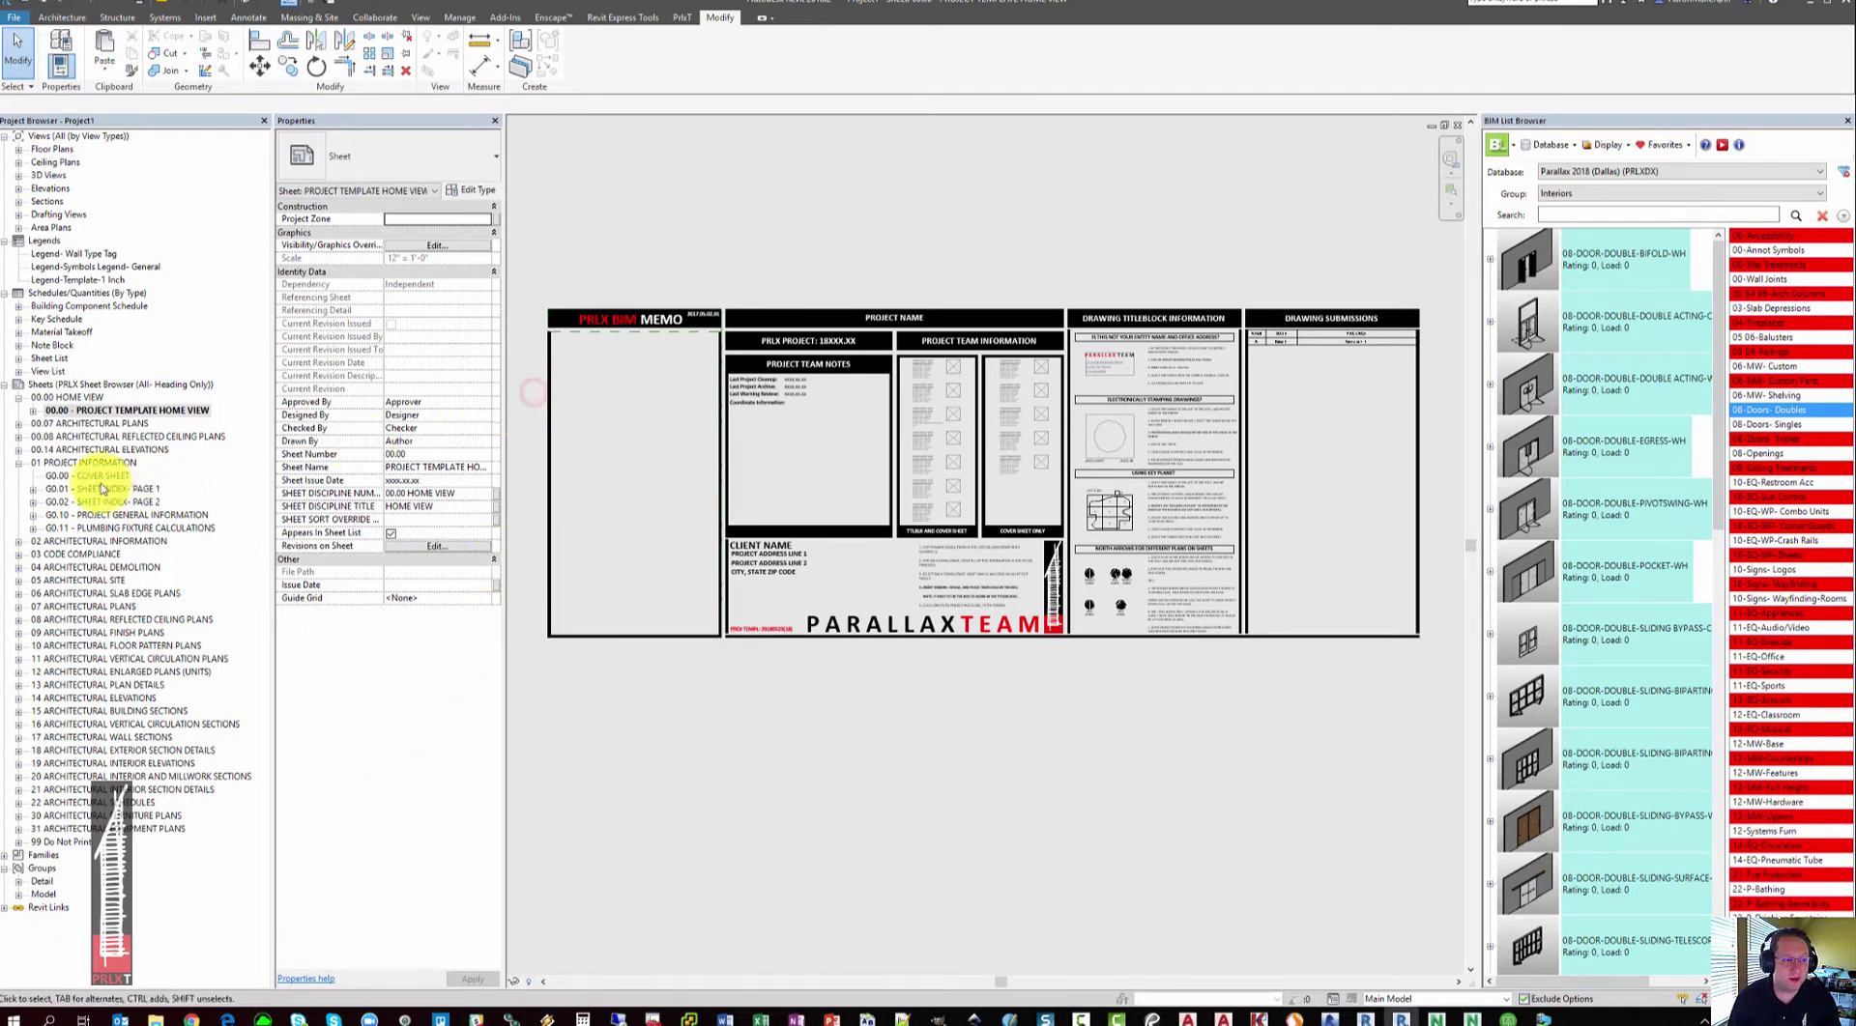
click(39, 463)
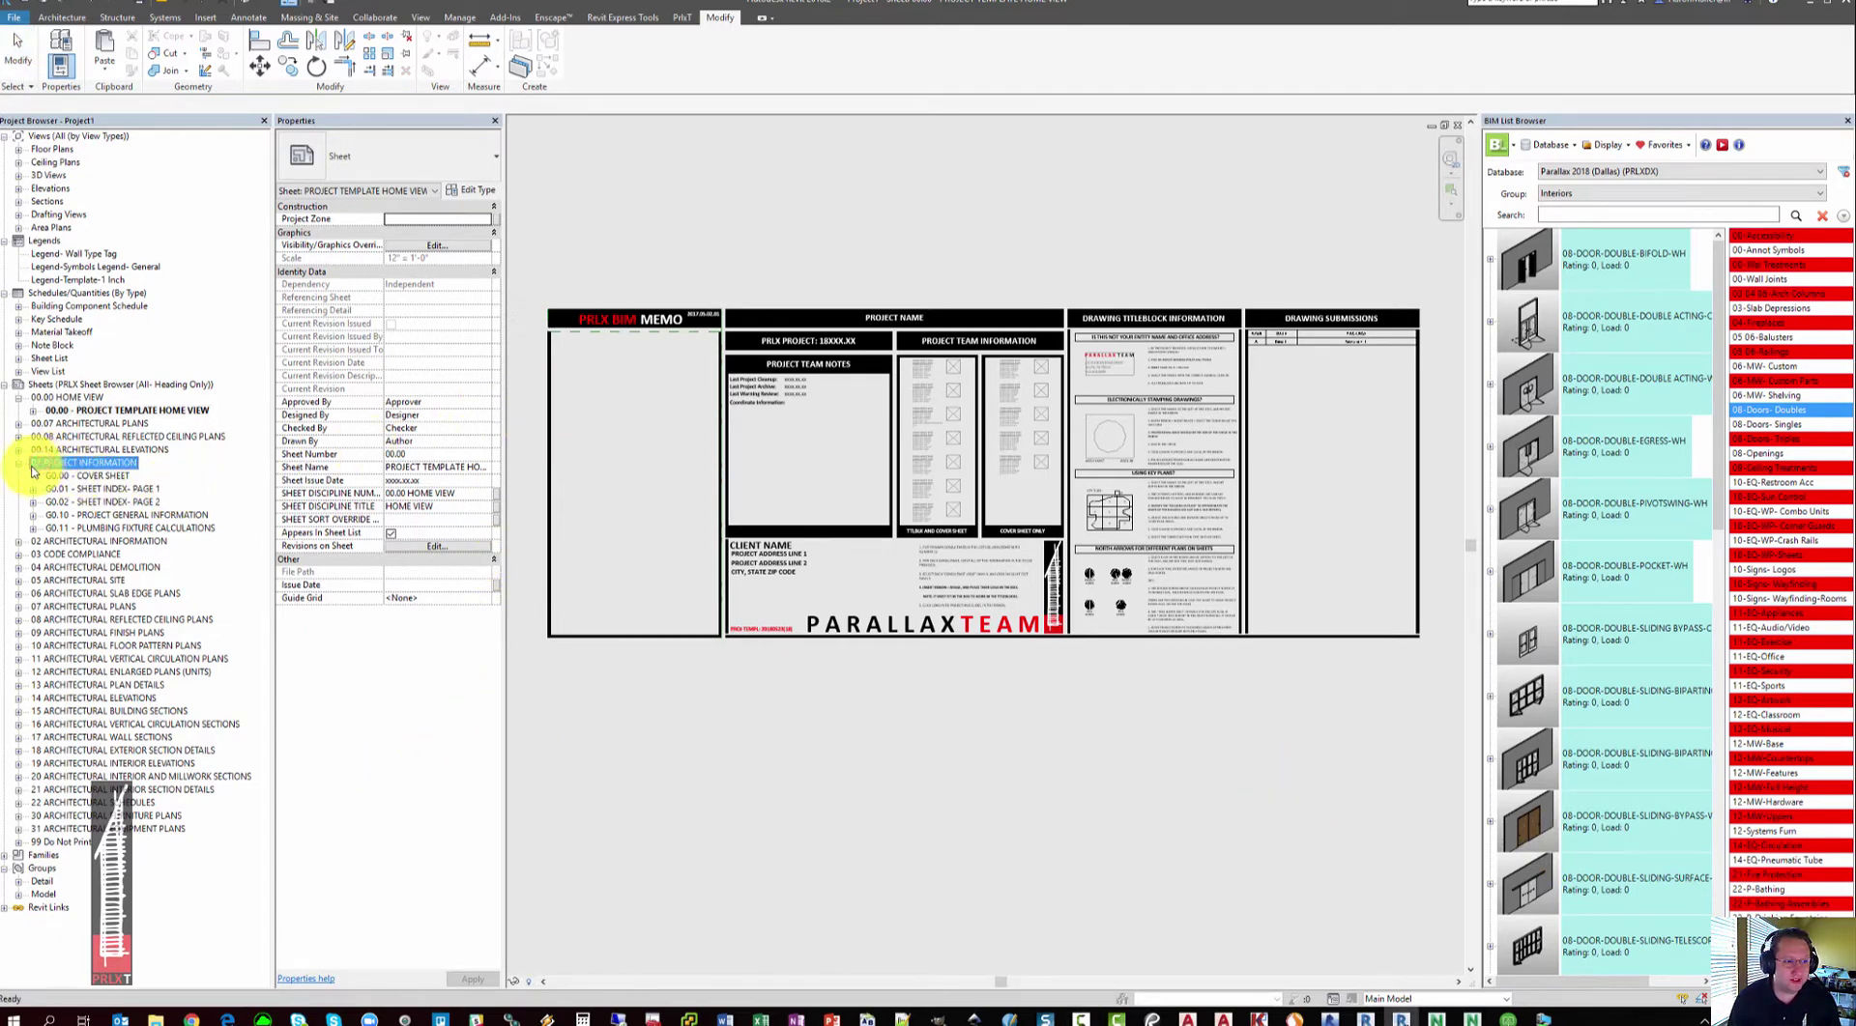
ctrl+click(50, 541)
ctrl+click(52, 554)
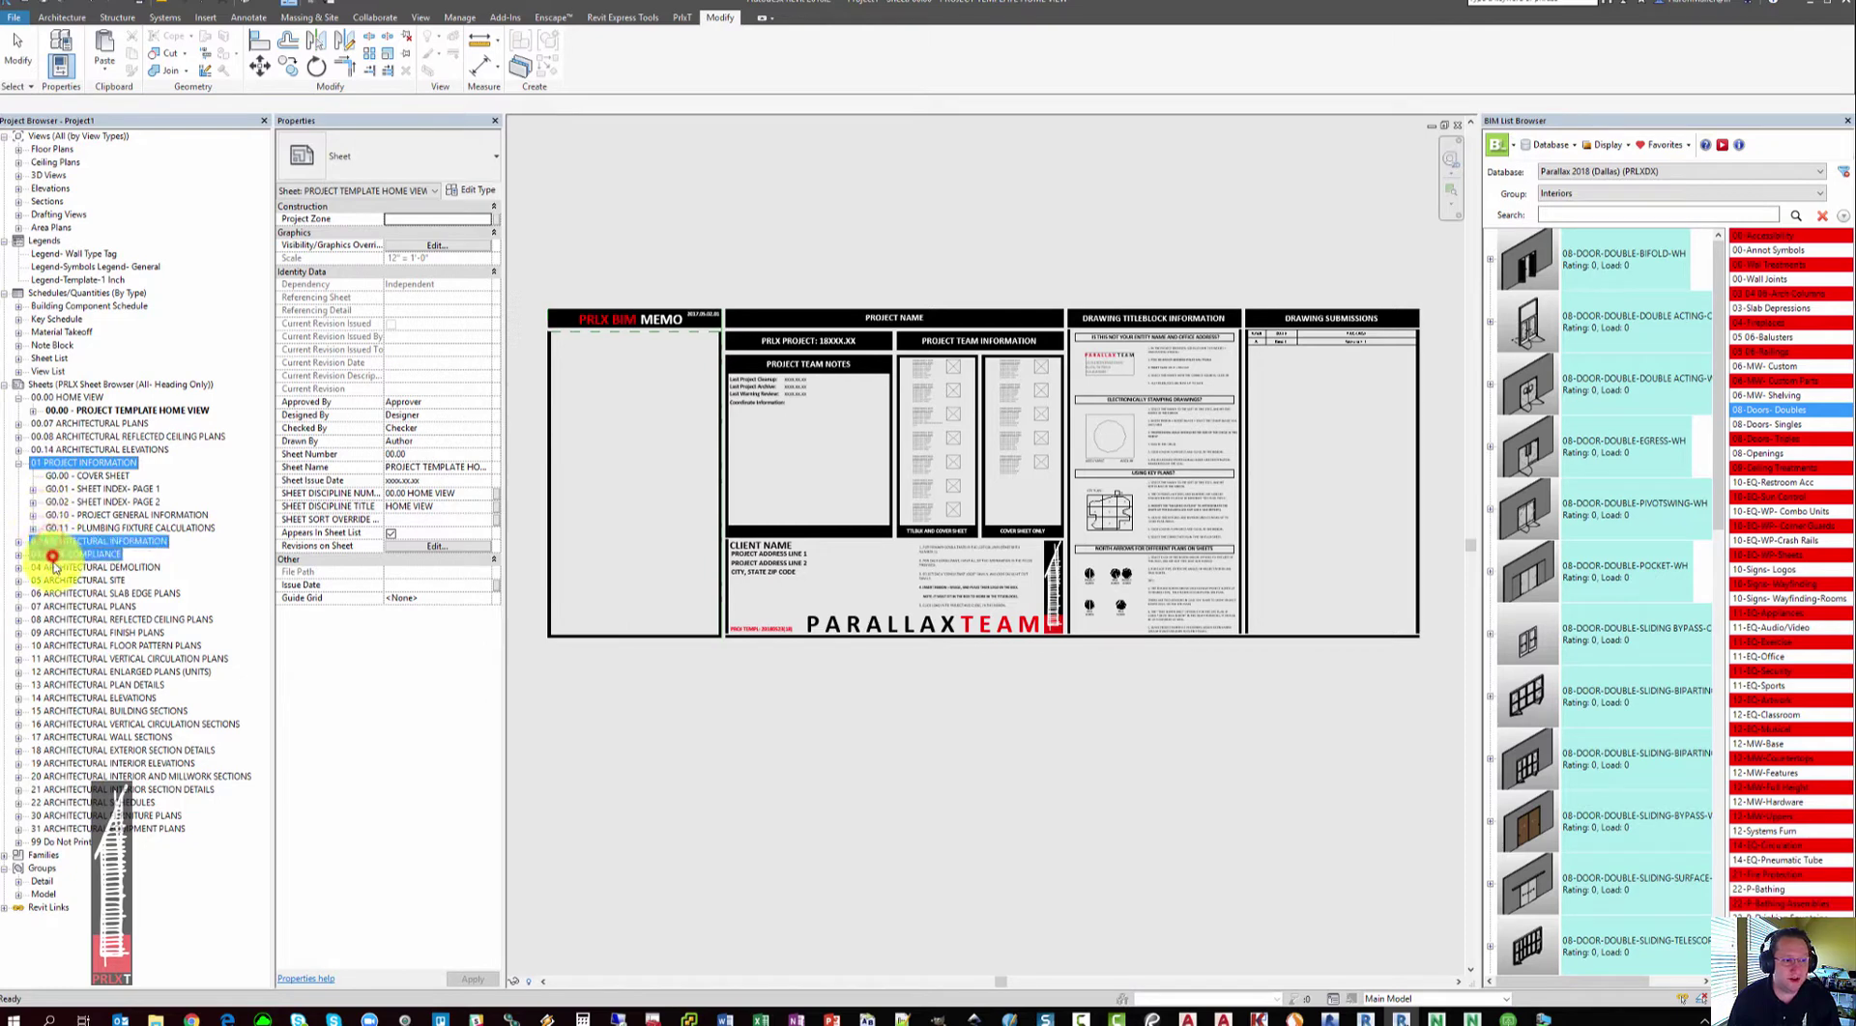
ctrl+click(53, 569)
ctrl+click(54, 580)
ctrl+click(51, 593)
ctrl+click(51, 606)
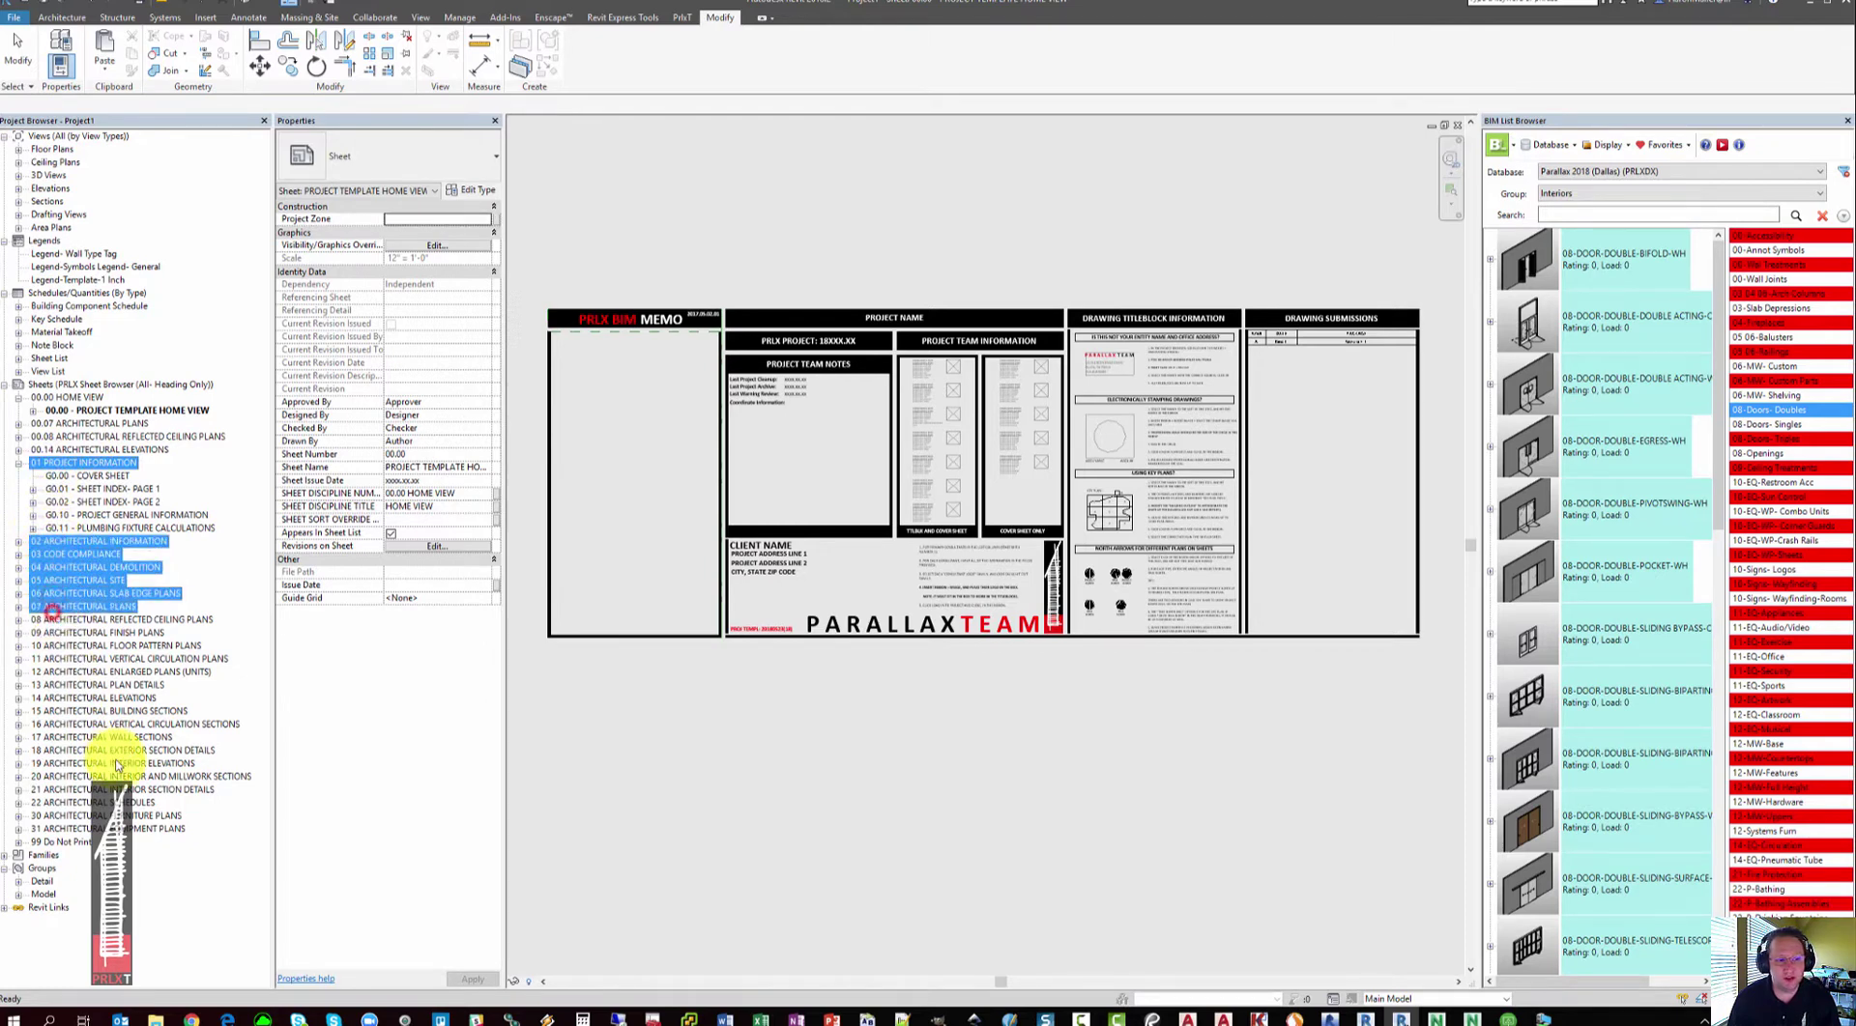
Step: Select the 00.14, 00.08 and 00.07 presentation sheet groups together
click(47, 450)
ctrl+click(50, 436)
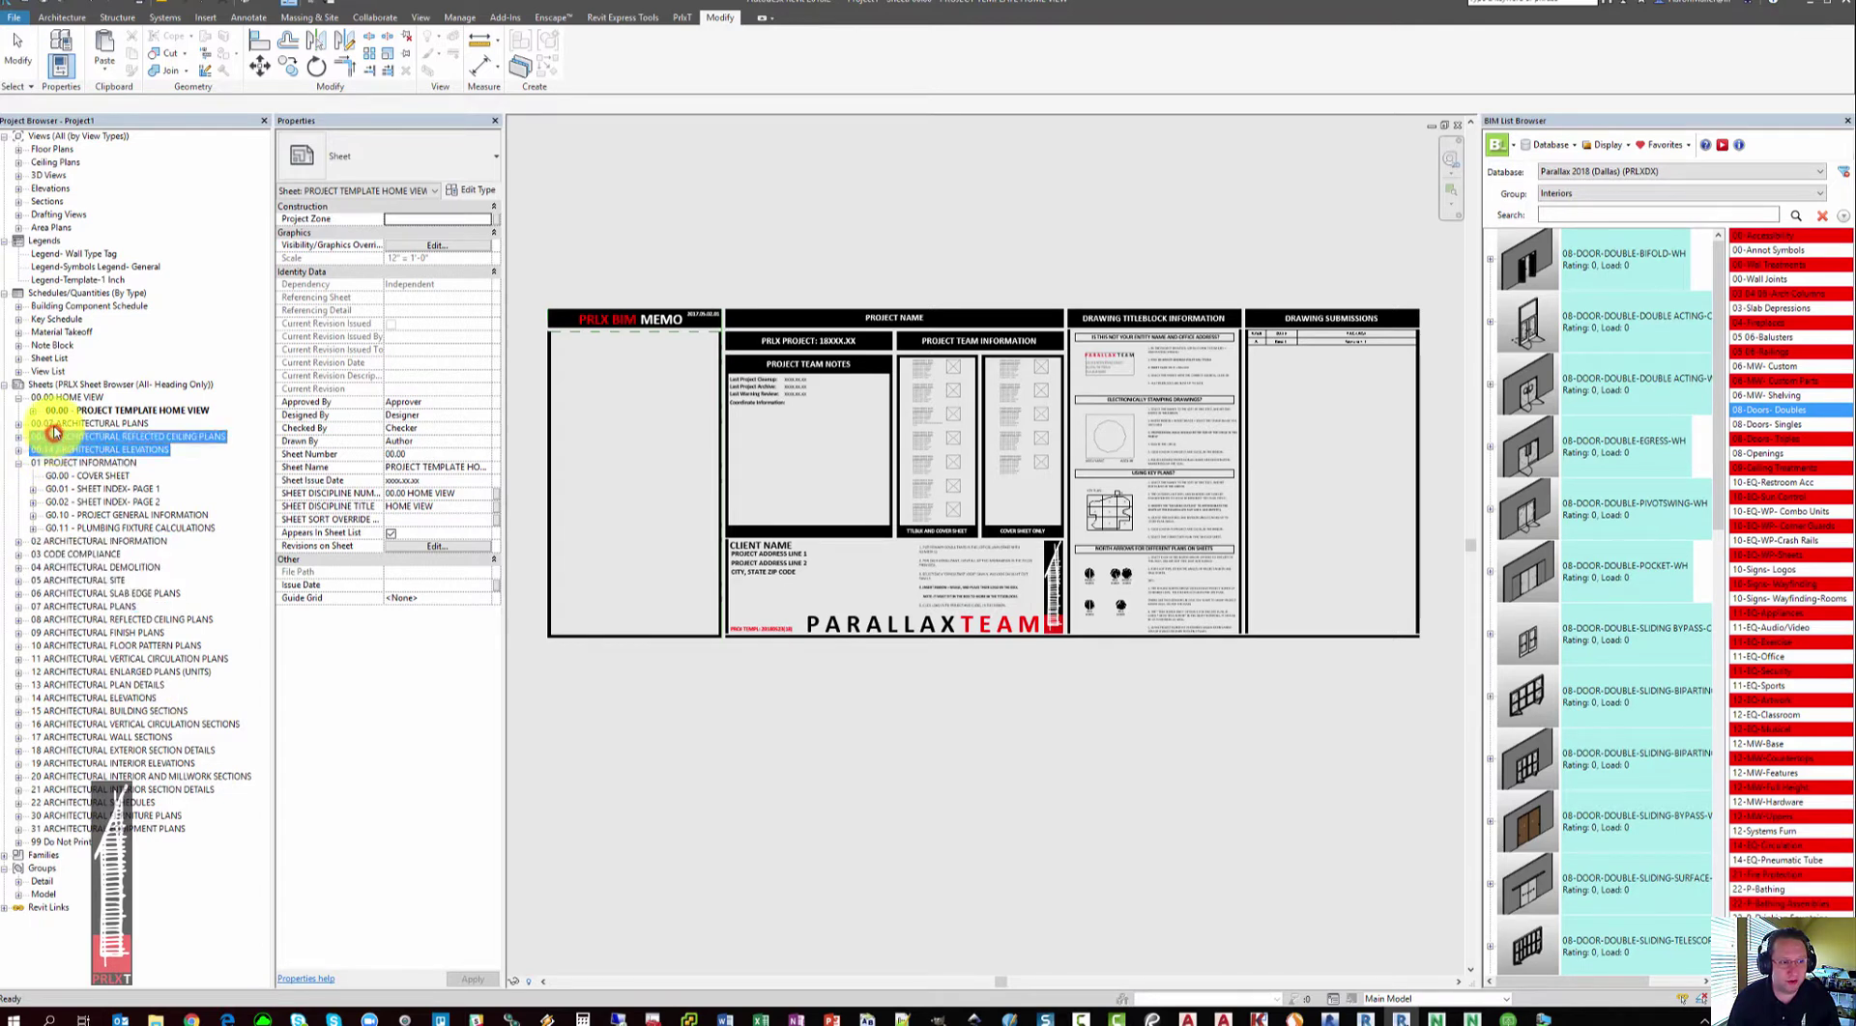
ctrl+click(55, 423)
Step: Open sheet A2-10 FLOOR PLAN- LEVEL 1 from the 00.07 ARCHITECTURAL PLANS group, and collapse that group again
double_click(60, 423)
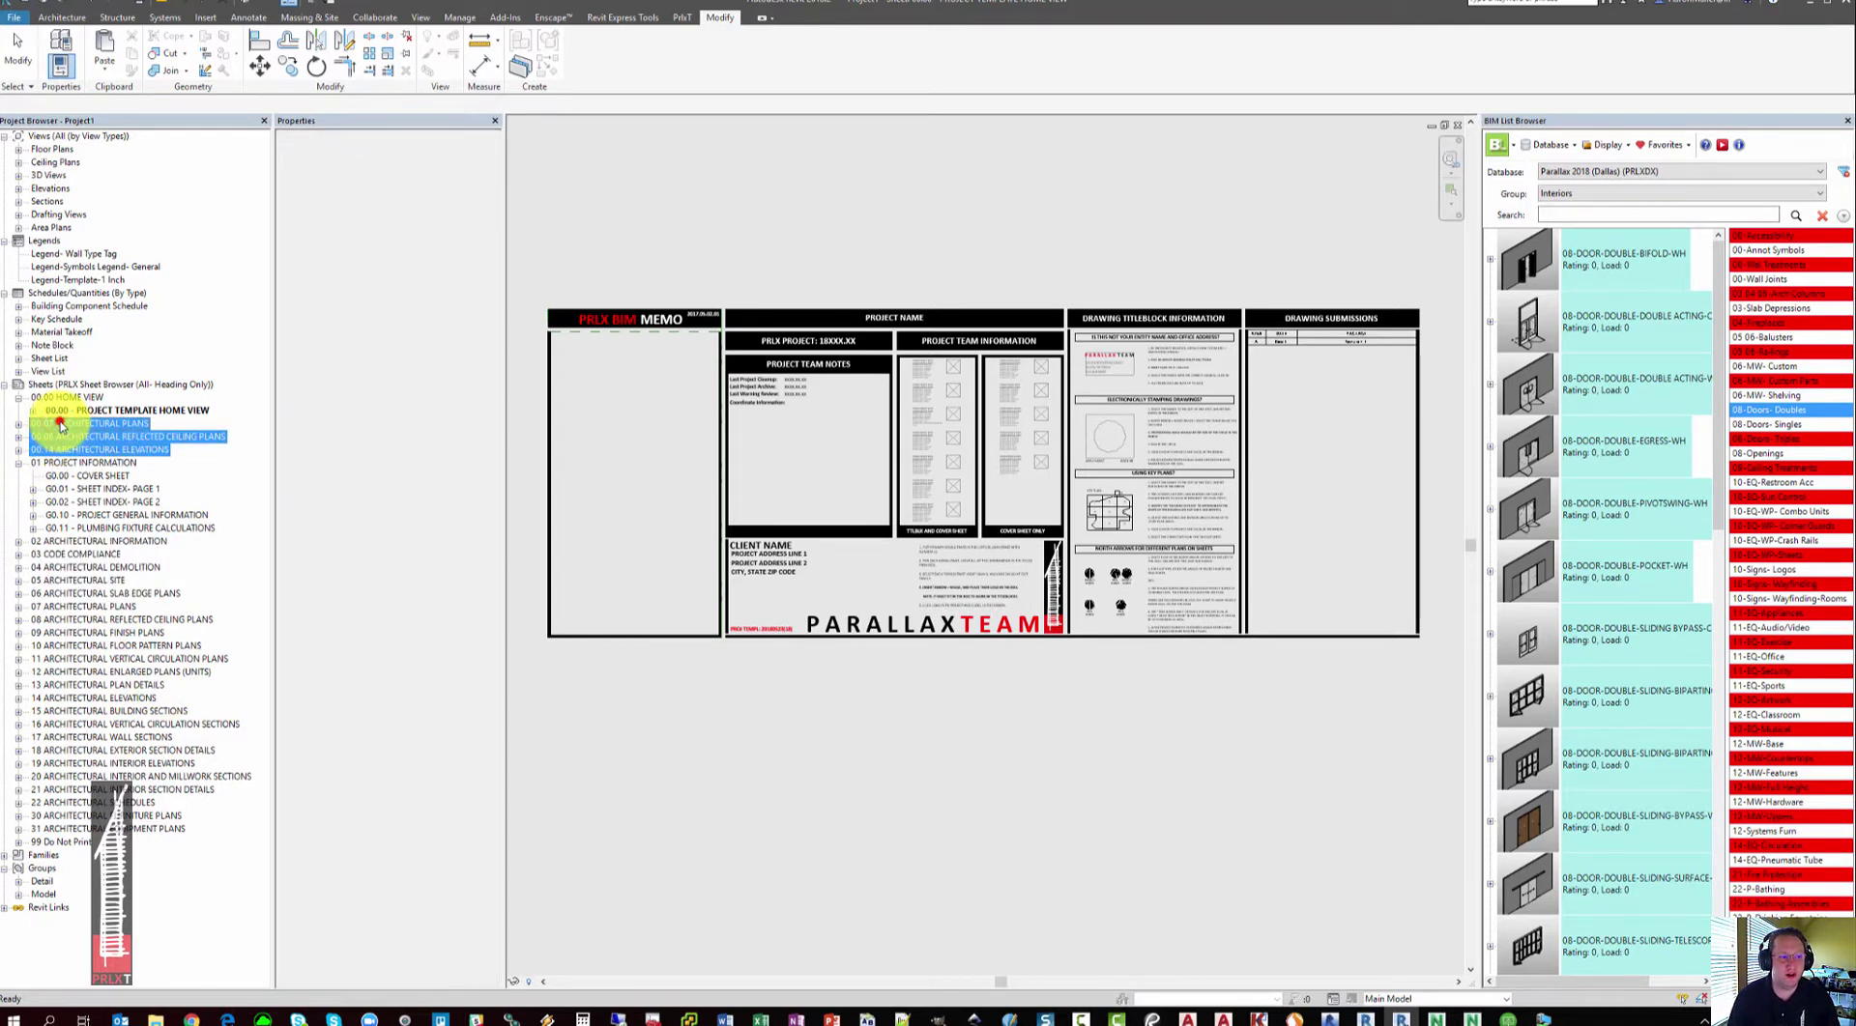
double_click(117, 438)
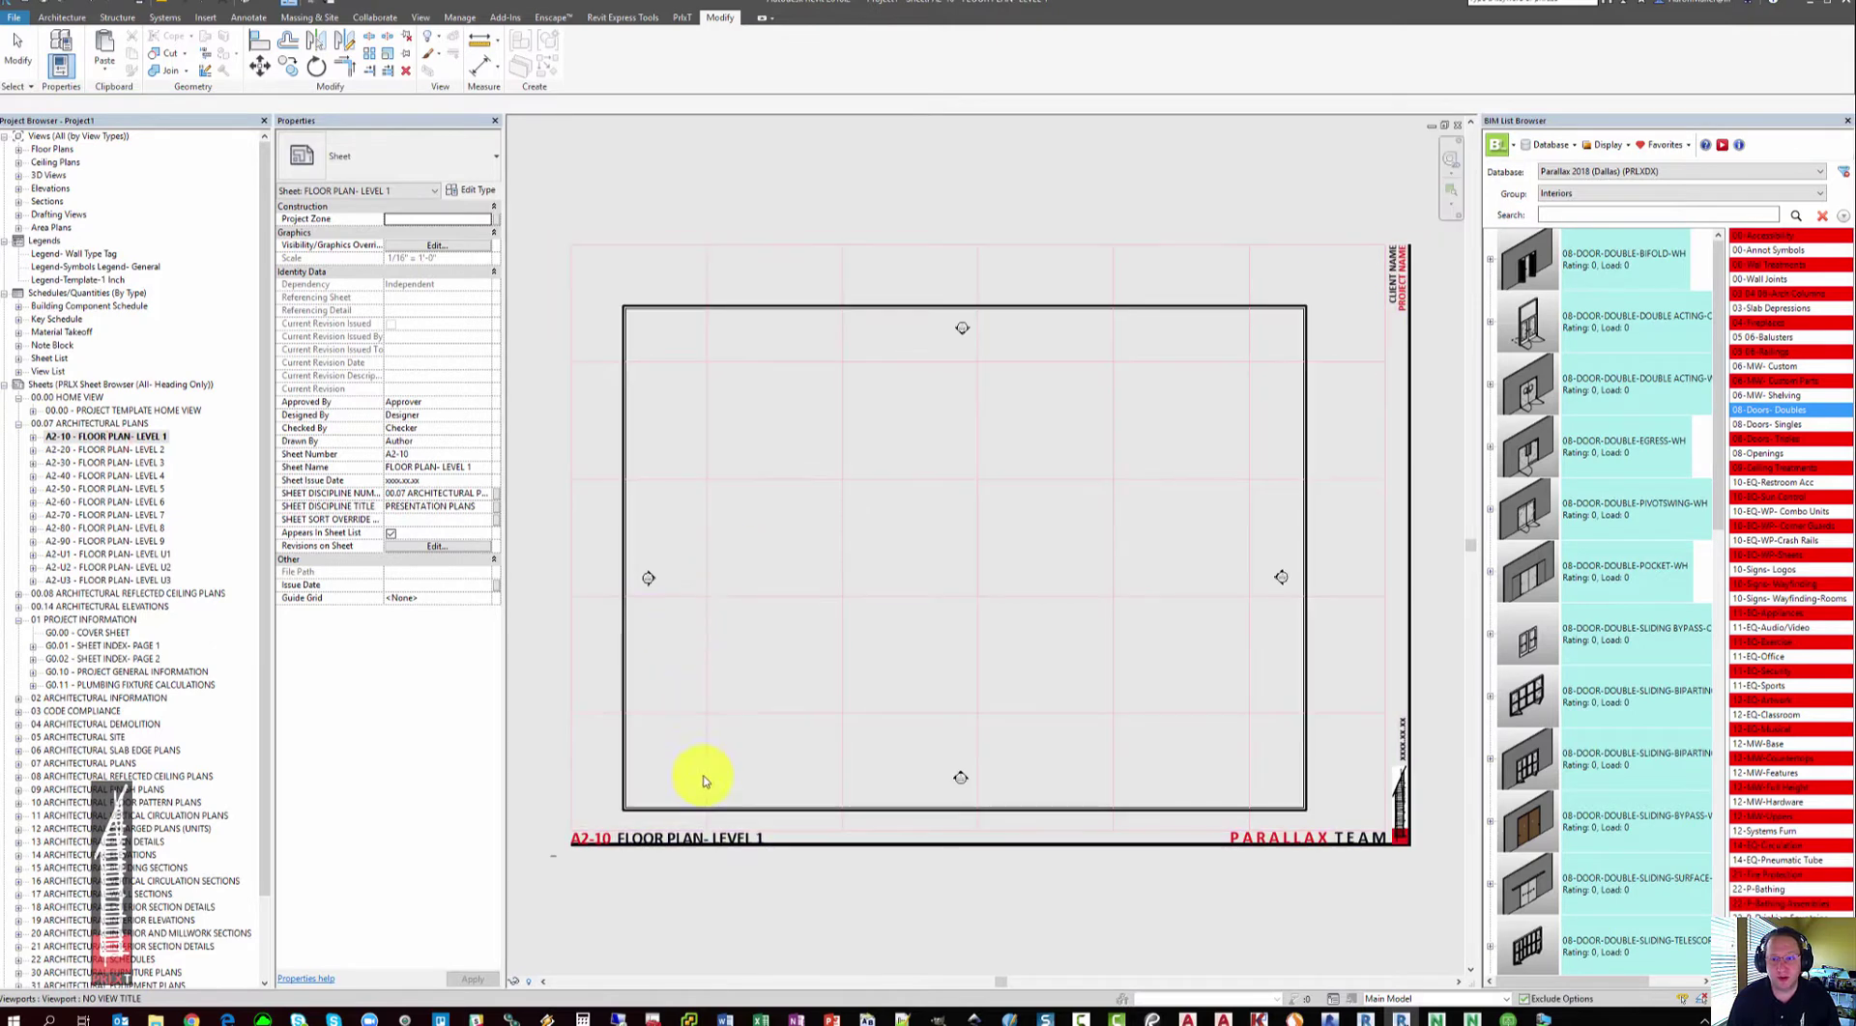
middle_drag(788, 946, 774, 901)
scroll(759, 858, down, 2)
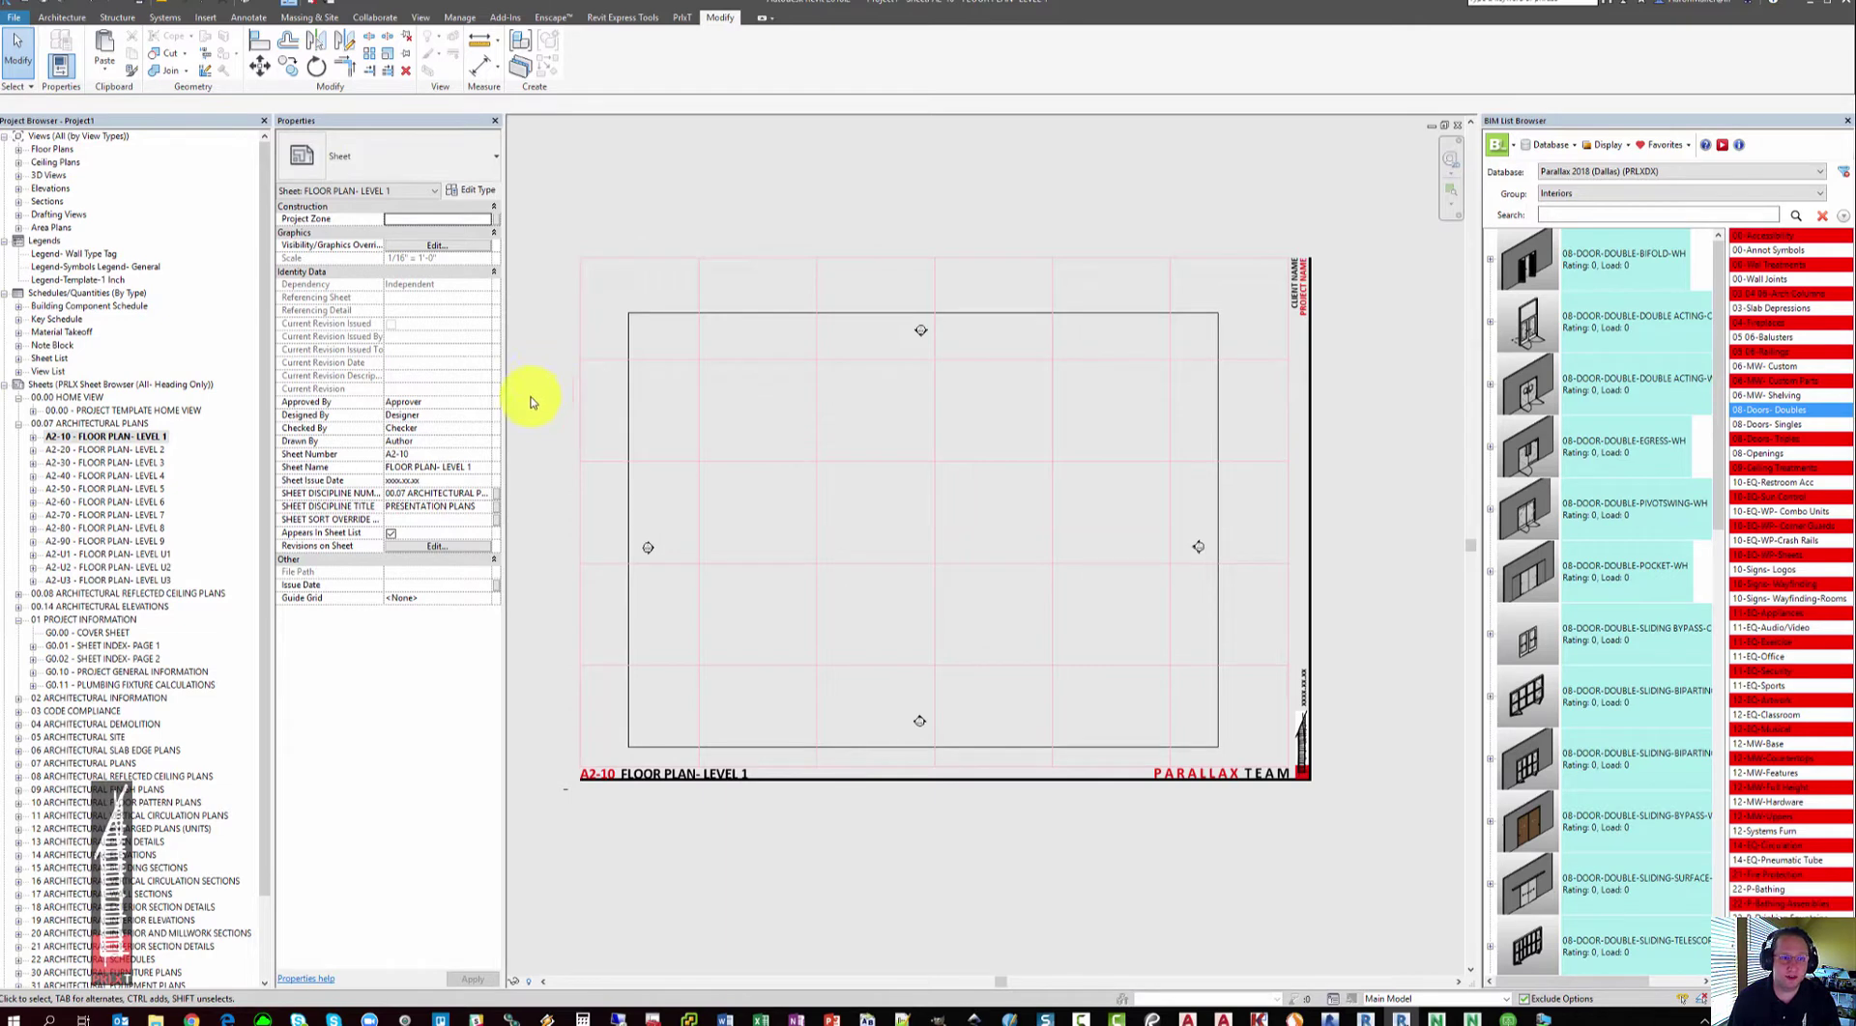
middle_drag(553, 384, 554, 376)
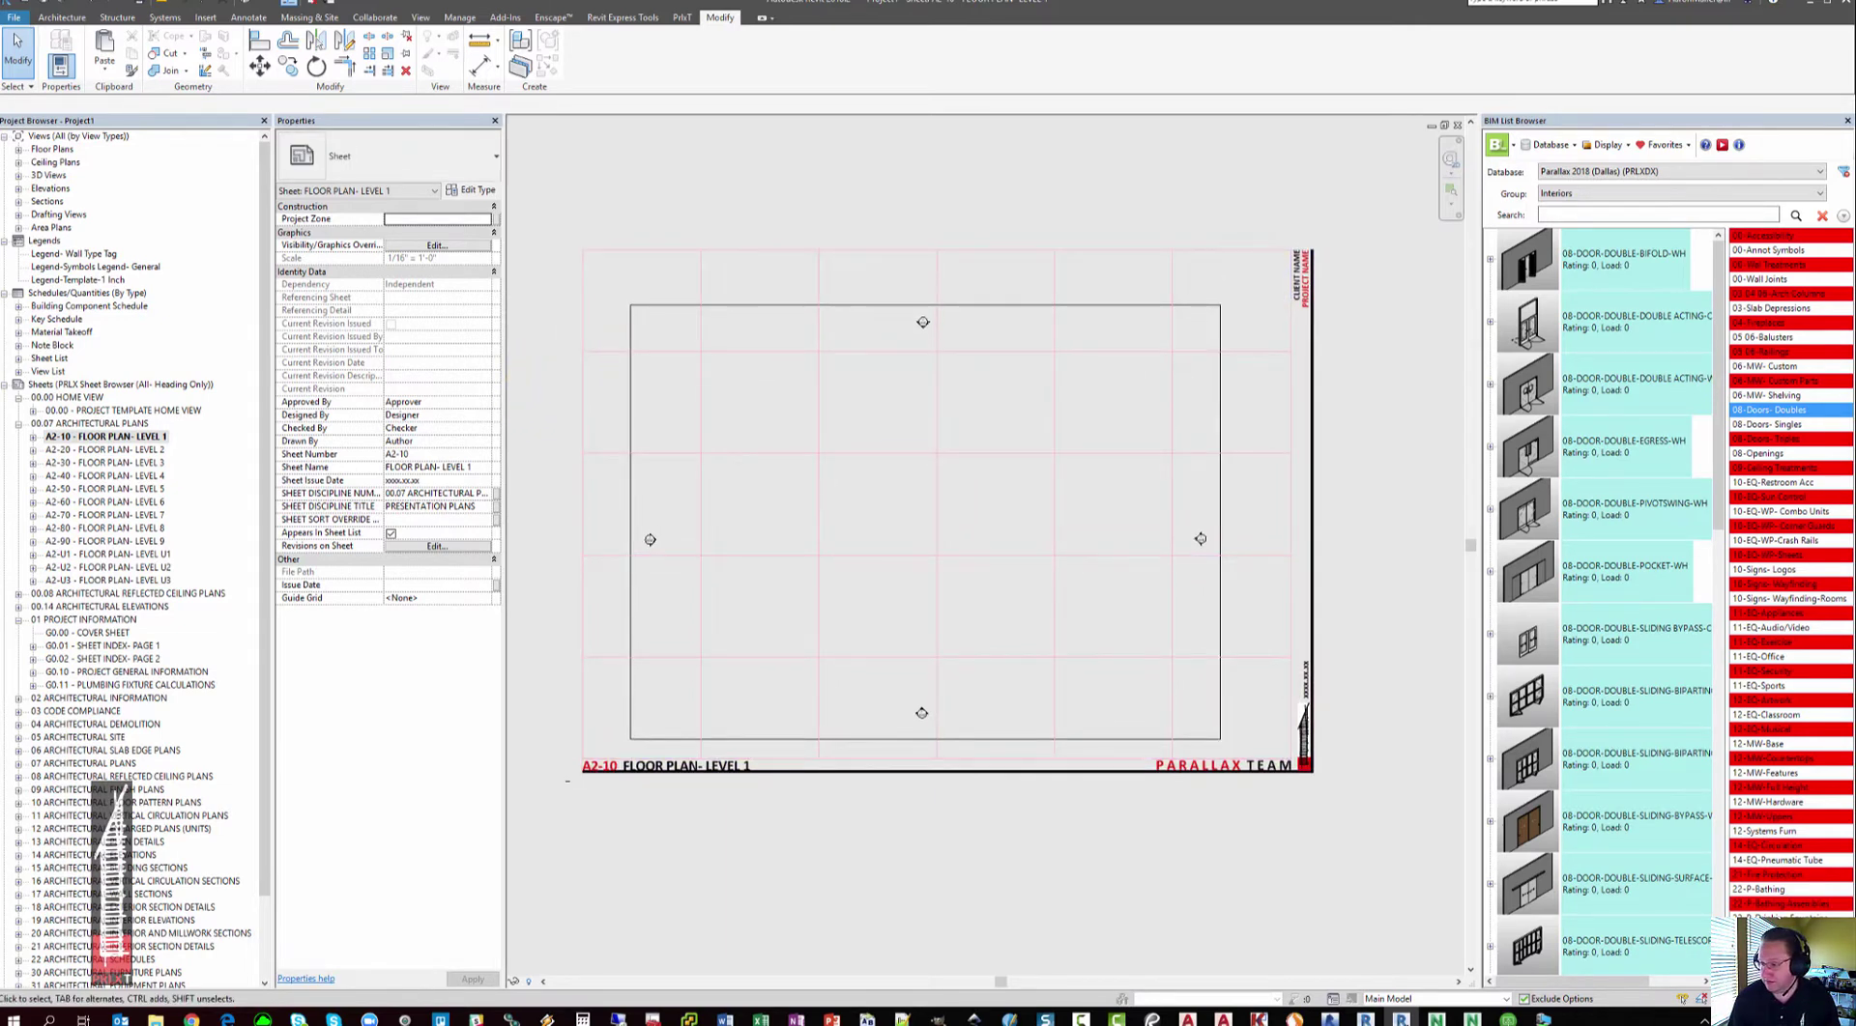
click(70, 428)
click(18, 425)
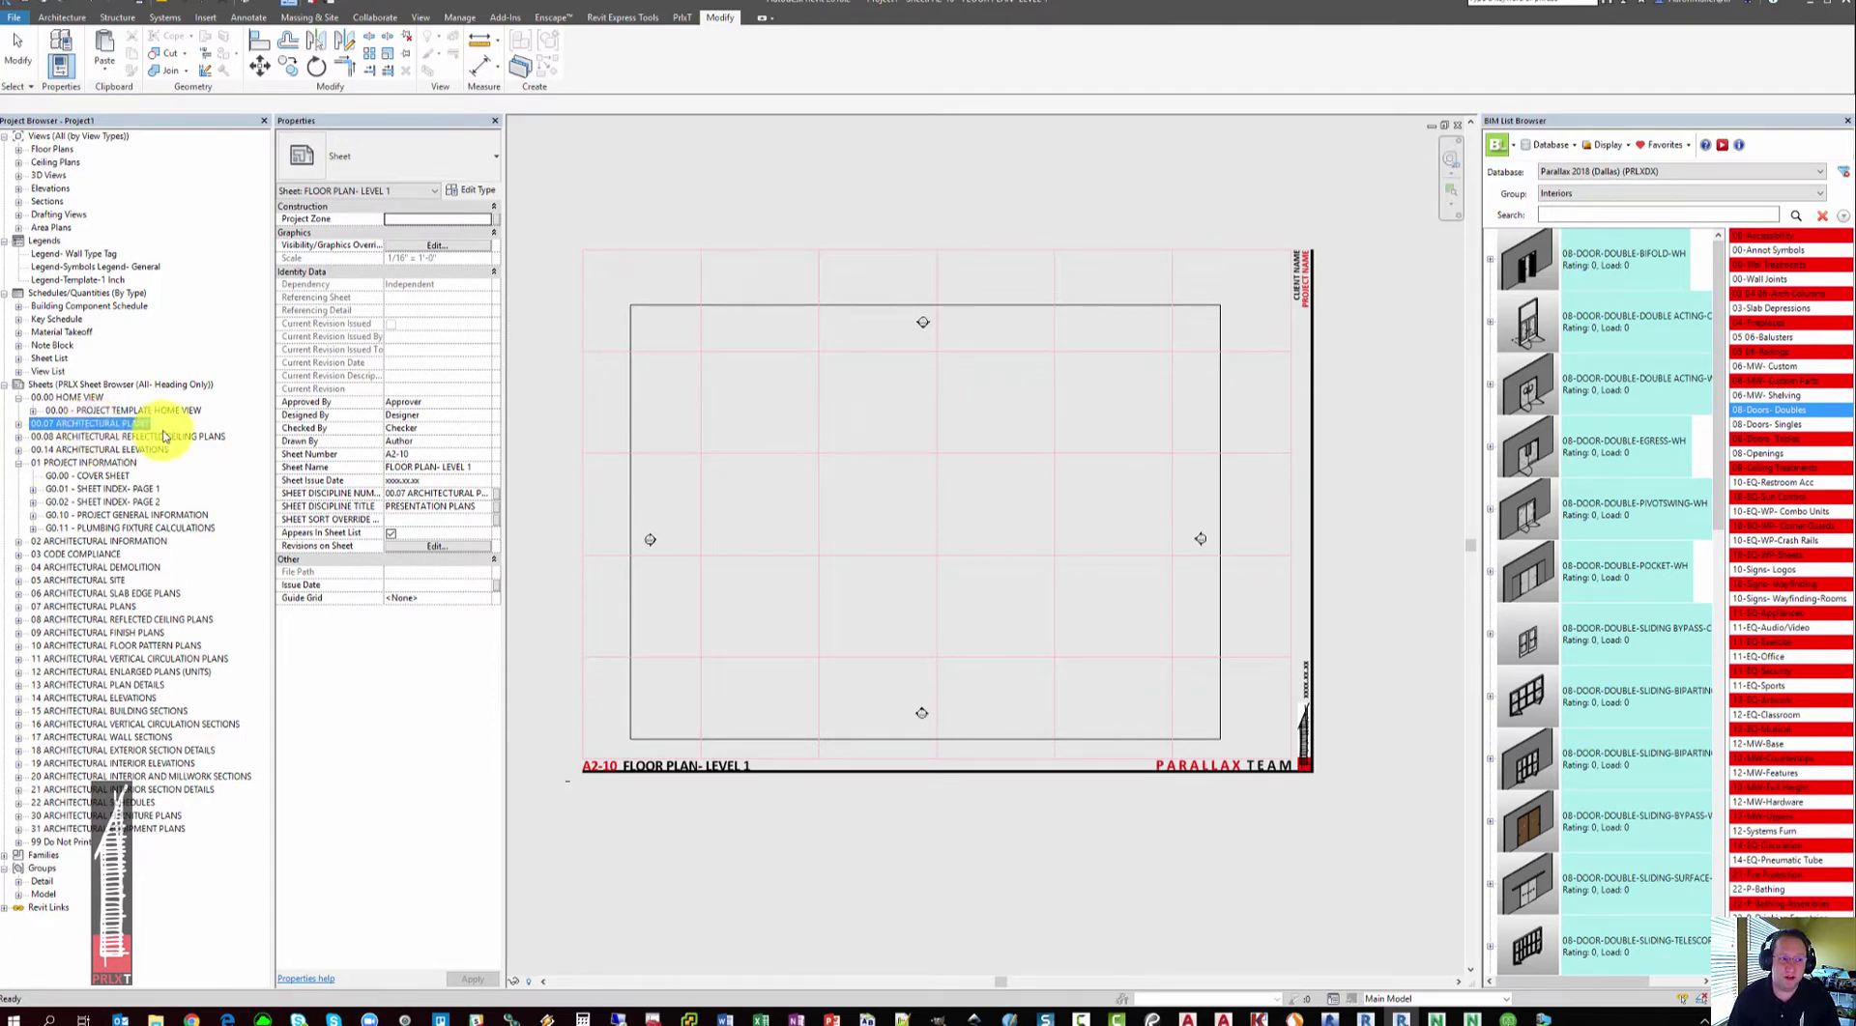
click(609, 218)
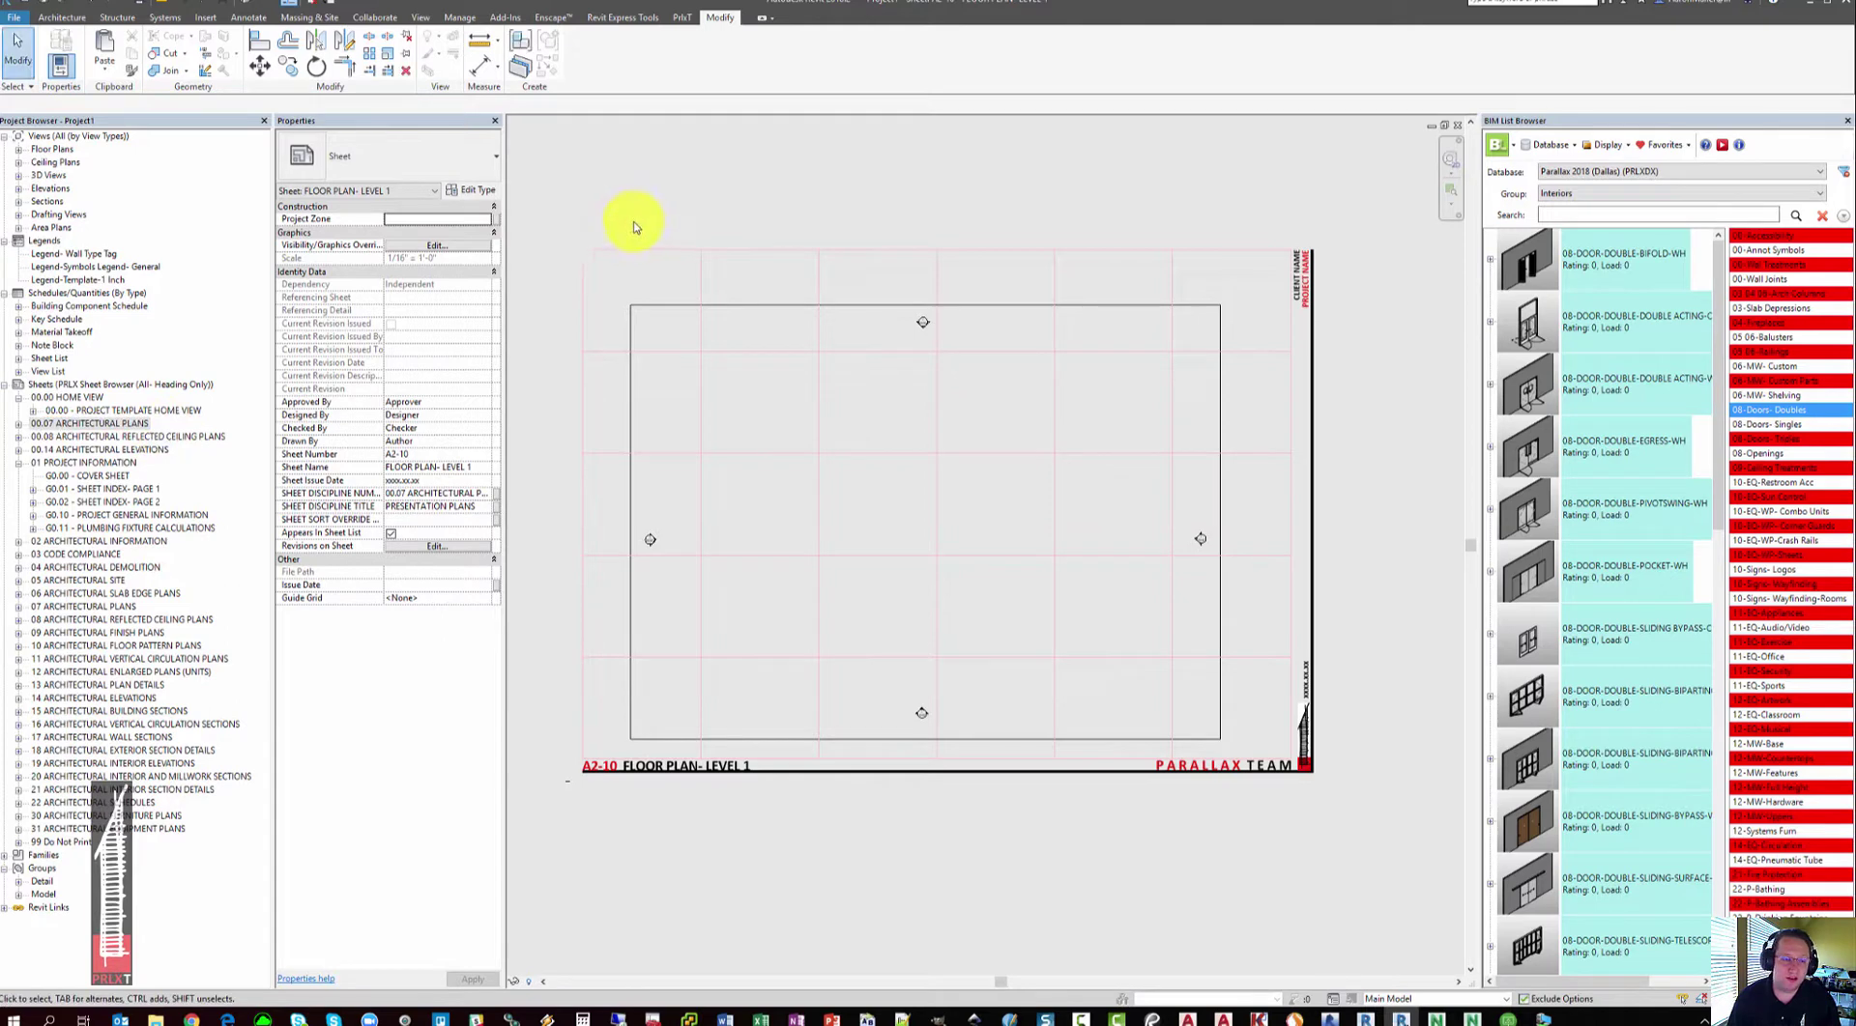
Step: Open the SHEETS- INDEX- ALL (WORKING) schedule and highlight sort override cells in the presentation plans rows
click(49, 359)
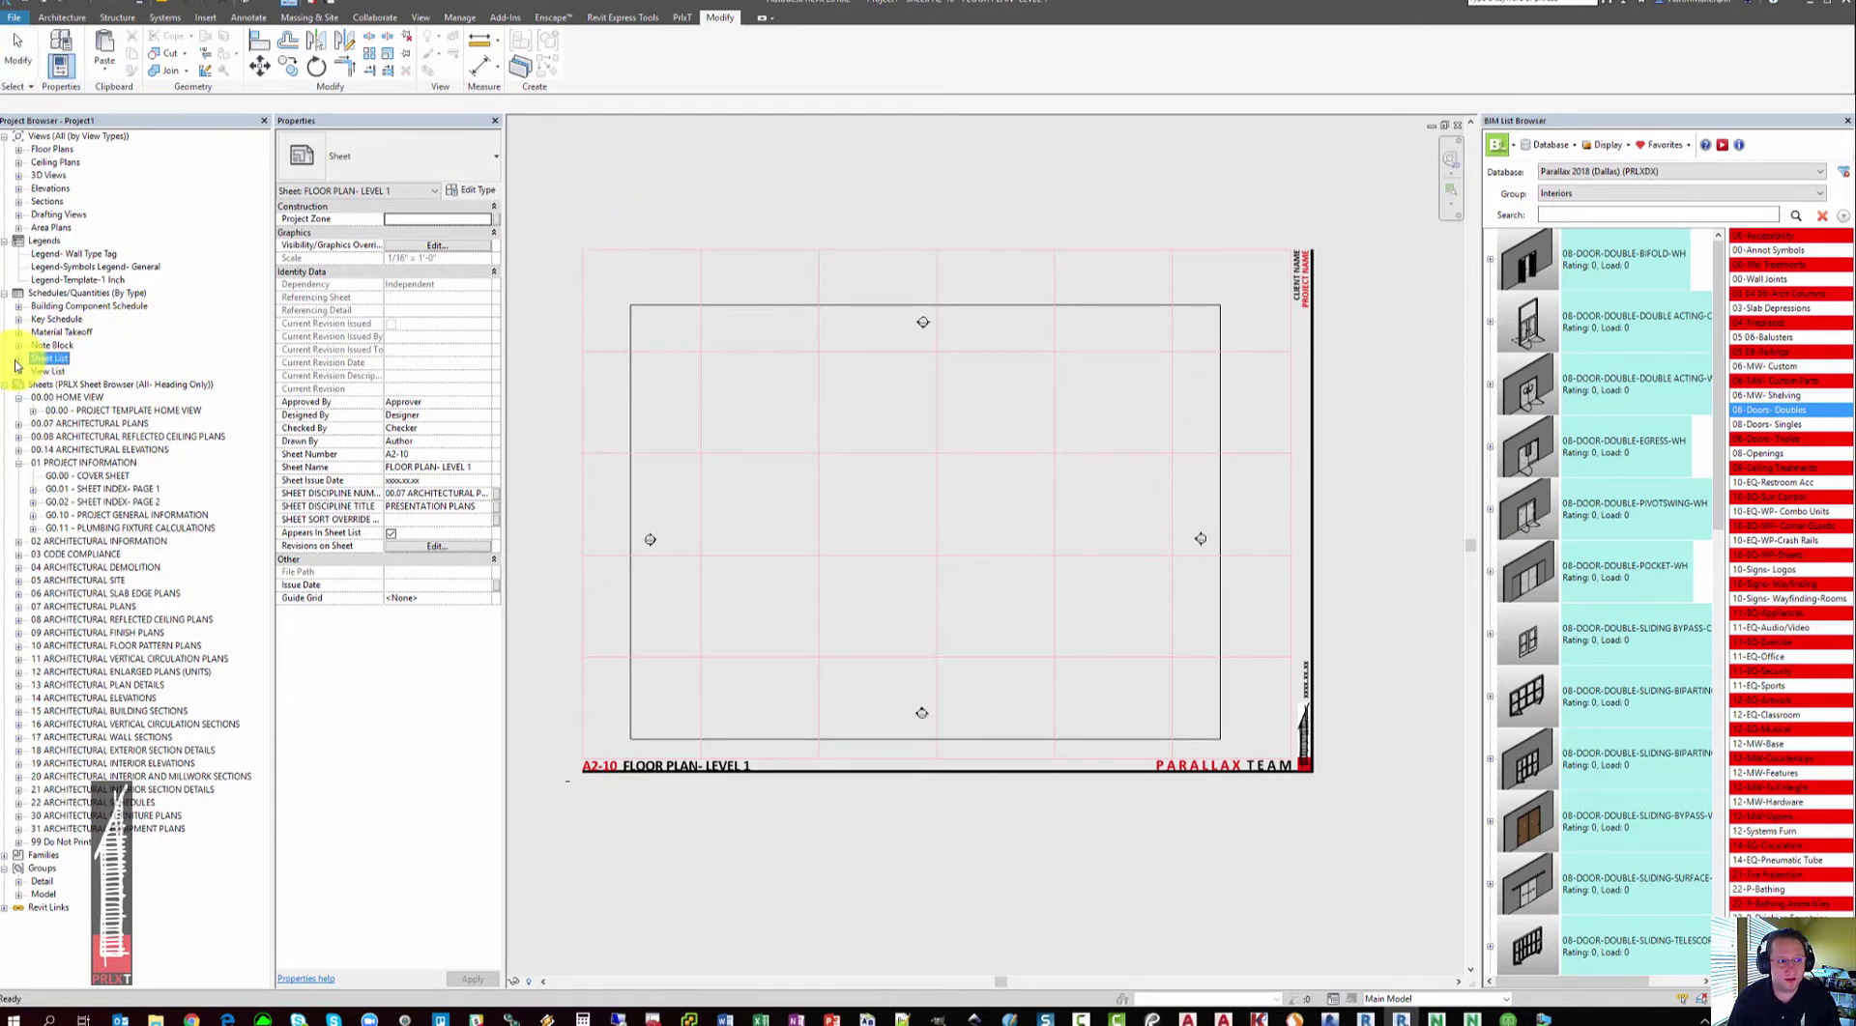
click(18, 359)
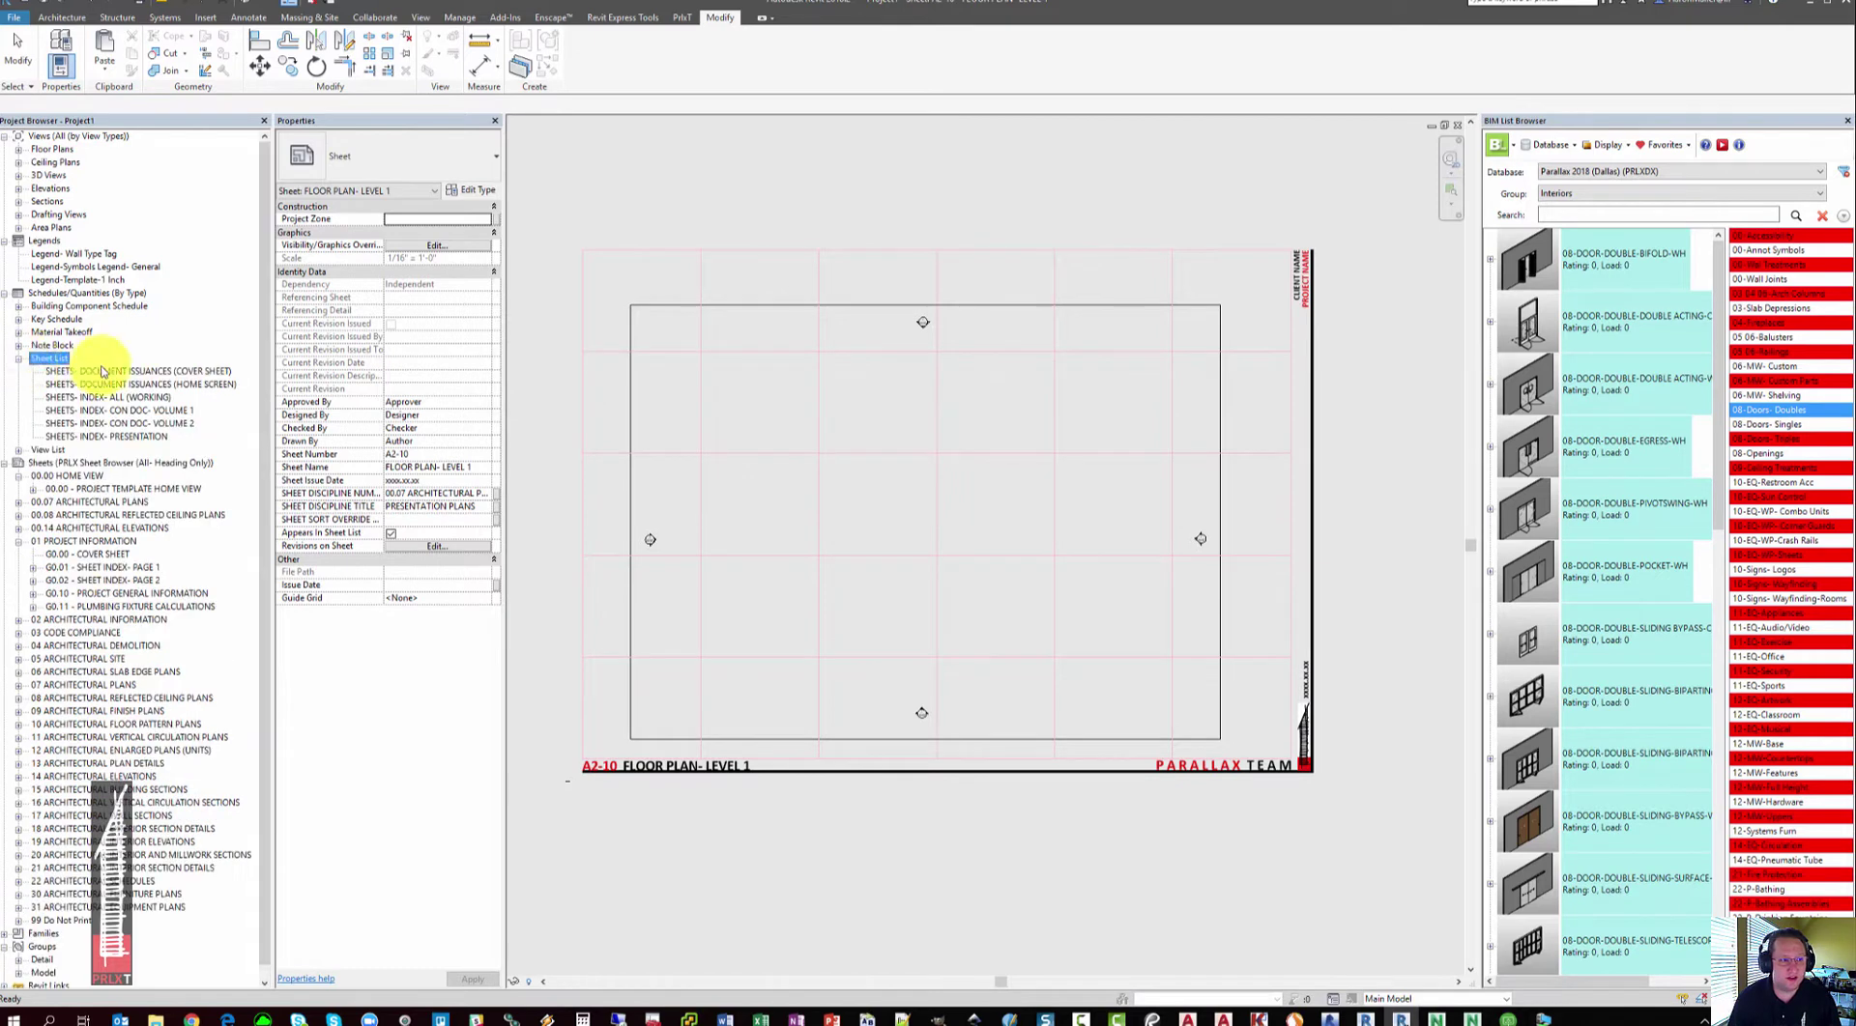
click(124, 398)
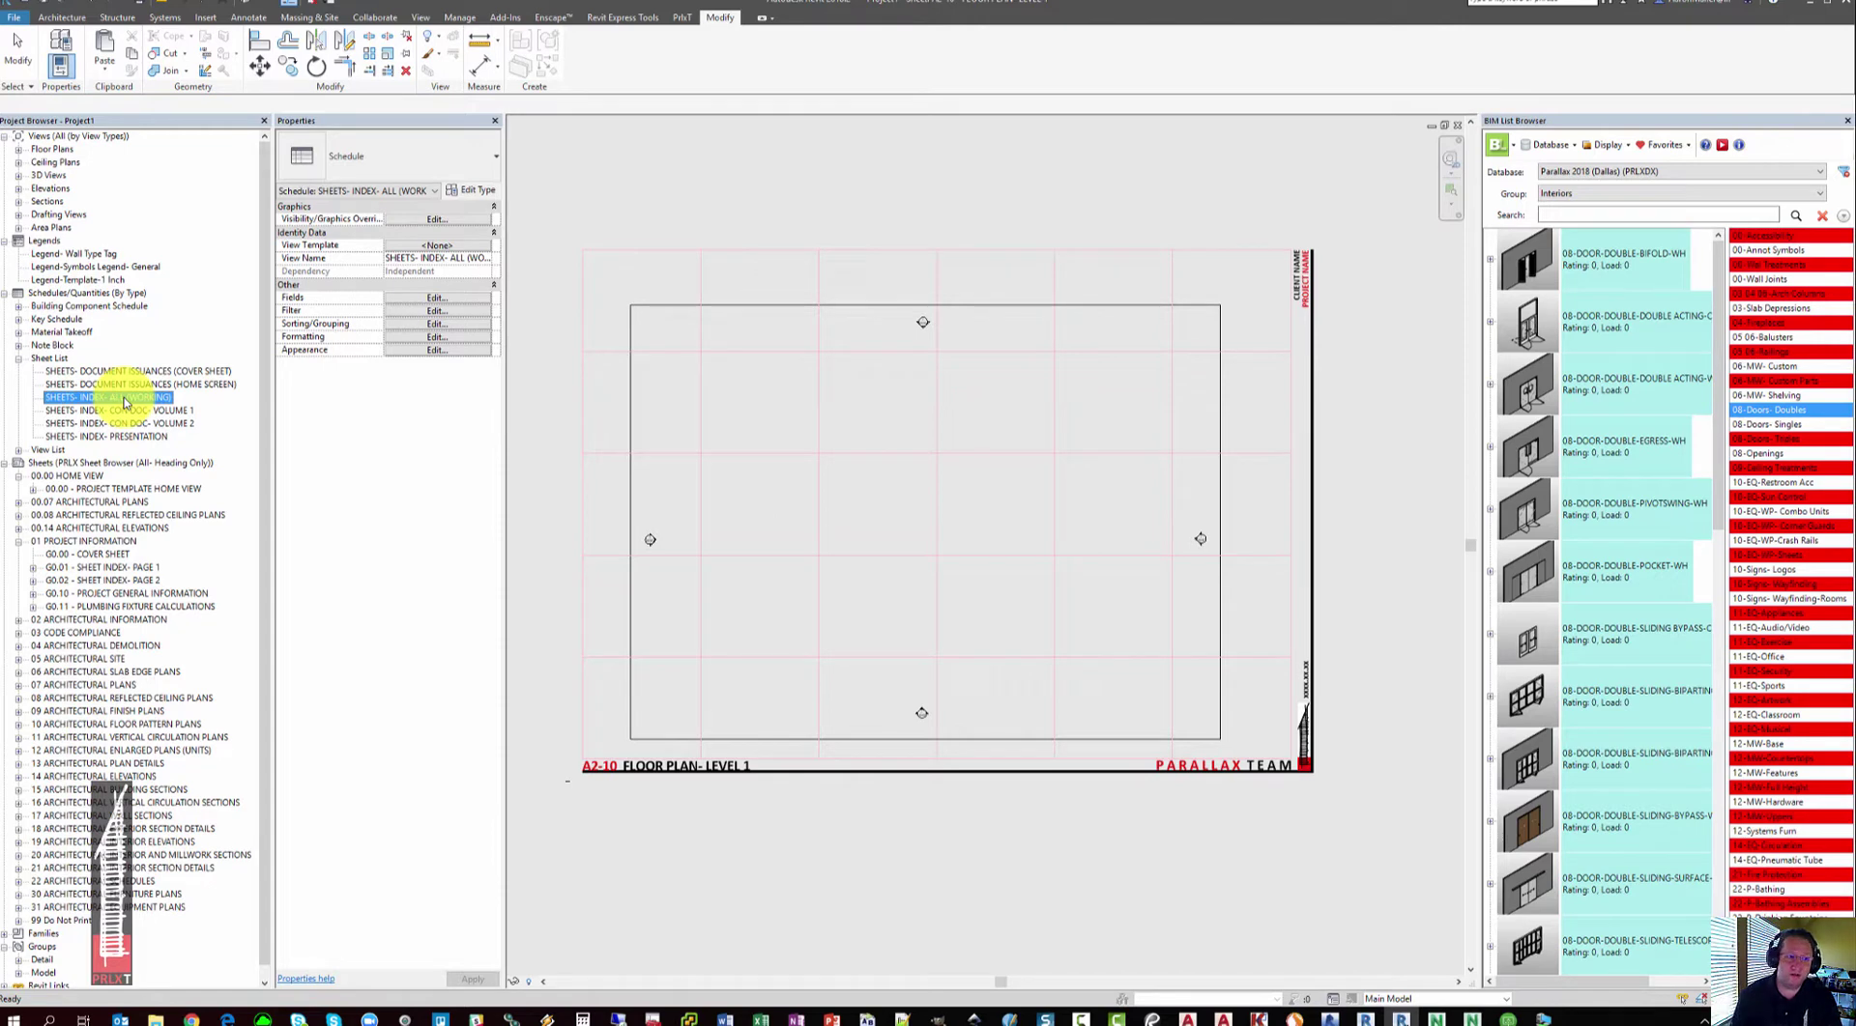
double_click(123, 399)
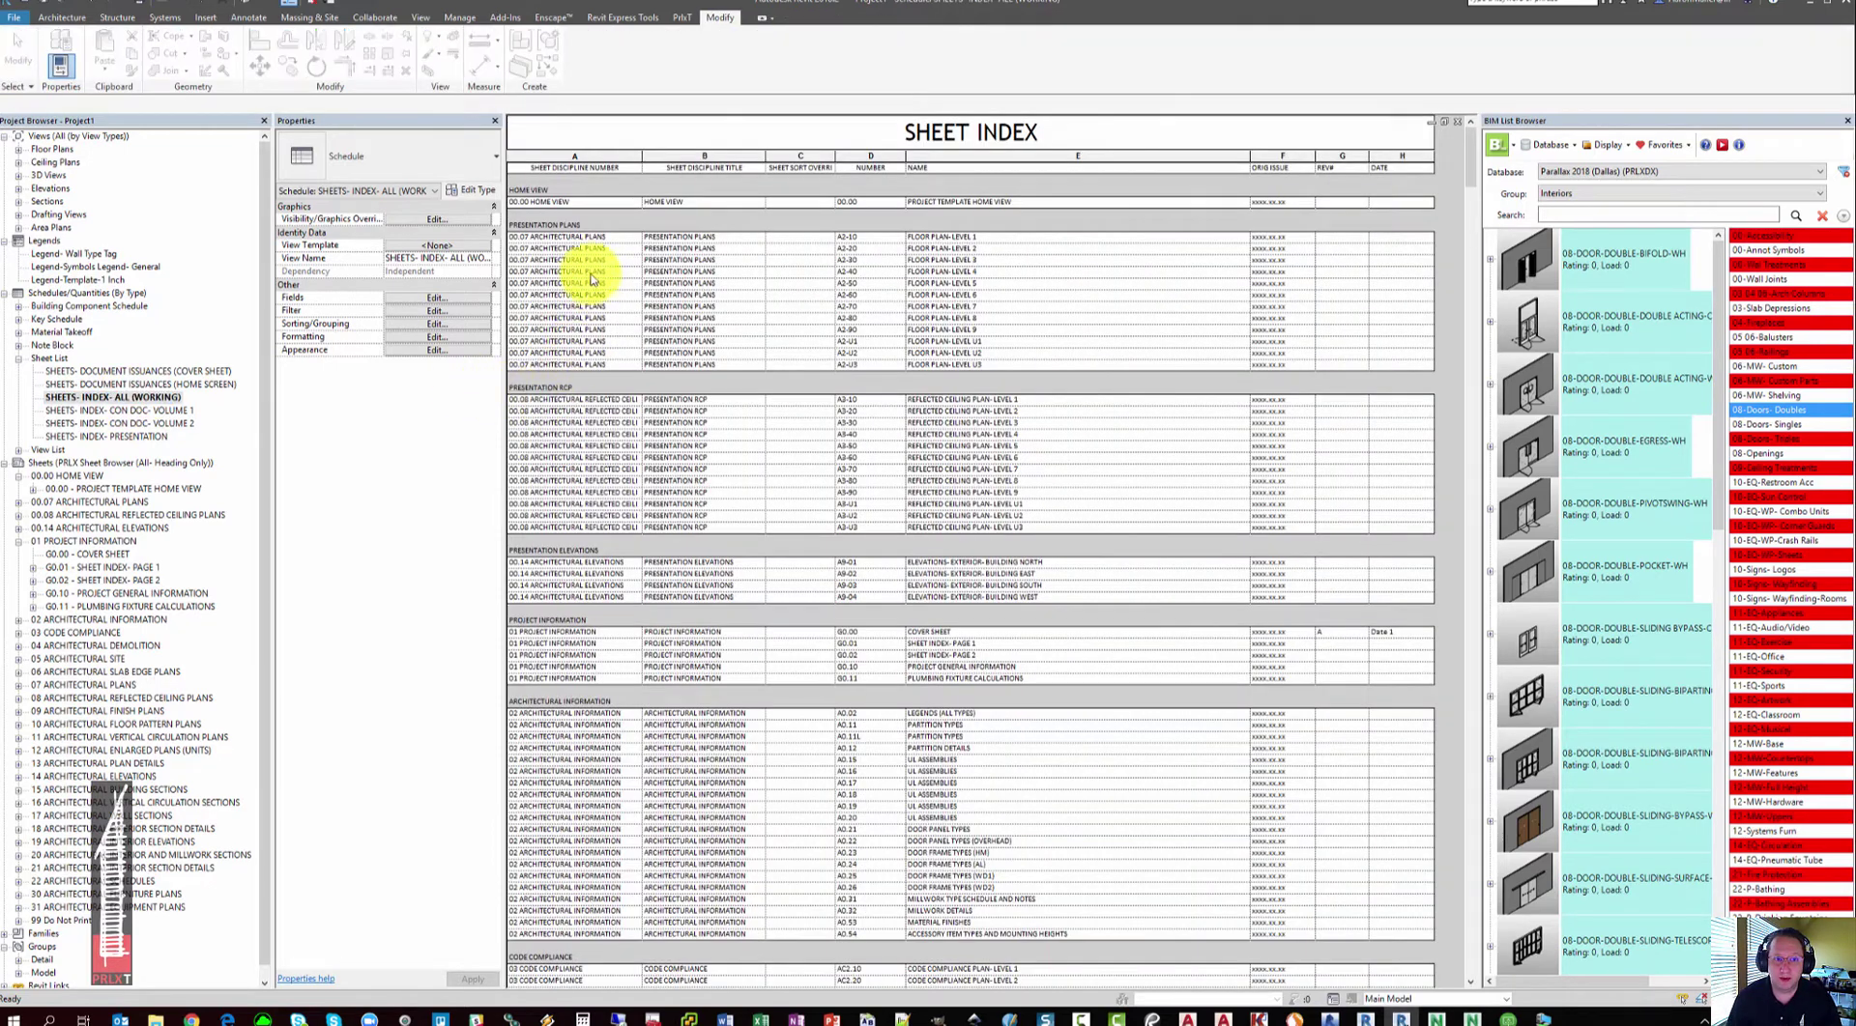
drag(716, 260, 740, 341)
drag(826, 251, 802, 318)
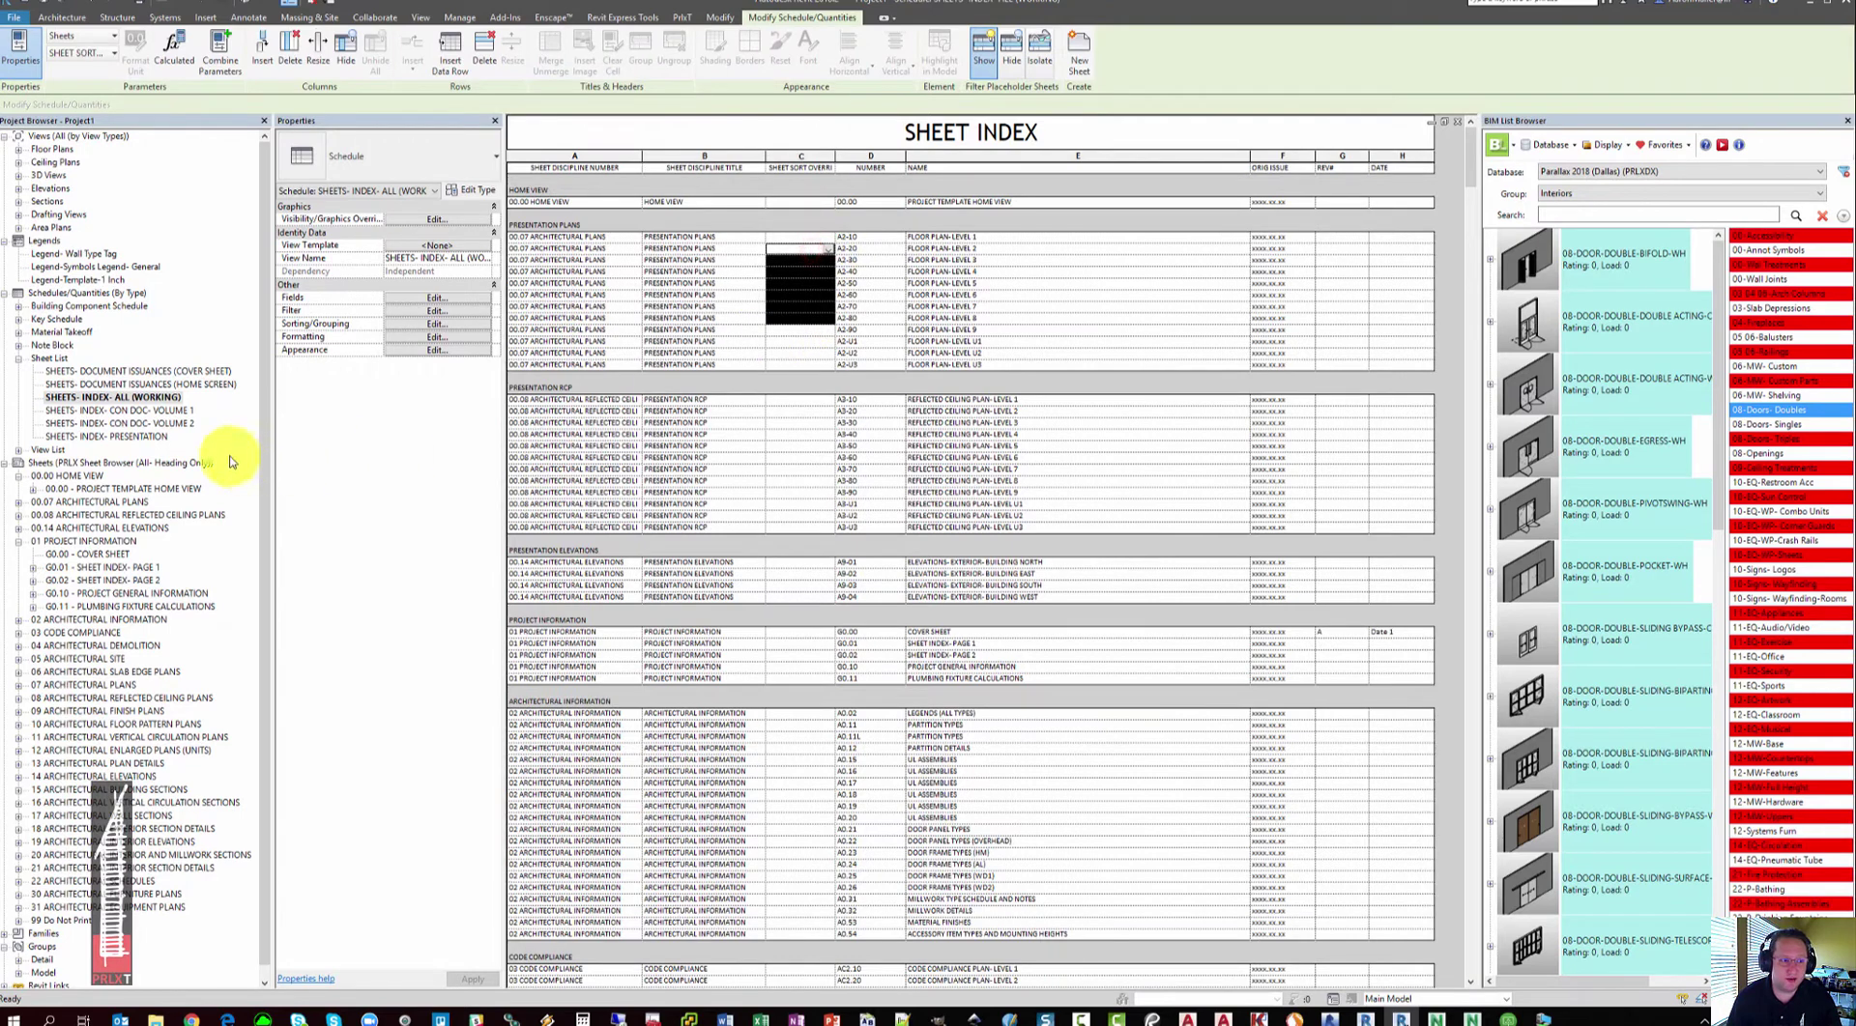
Step: View the SHEETS- INDEX- CON DOC- VOLUME 1 schedule, and return to the sort override column of the working index
click(143, 412)
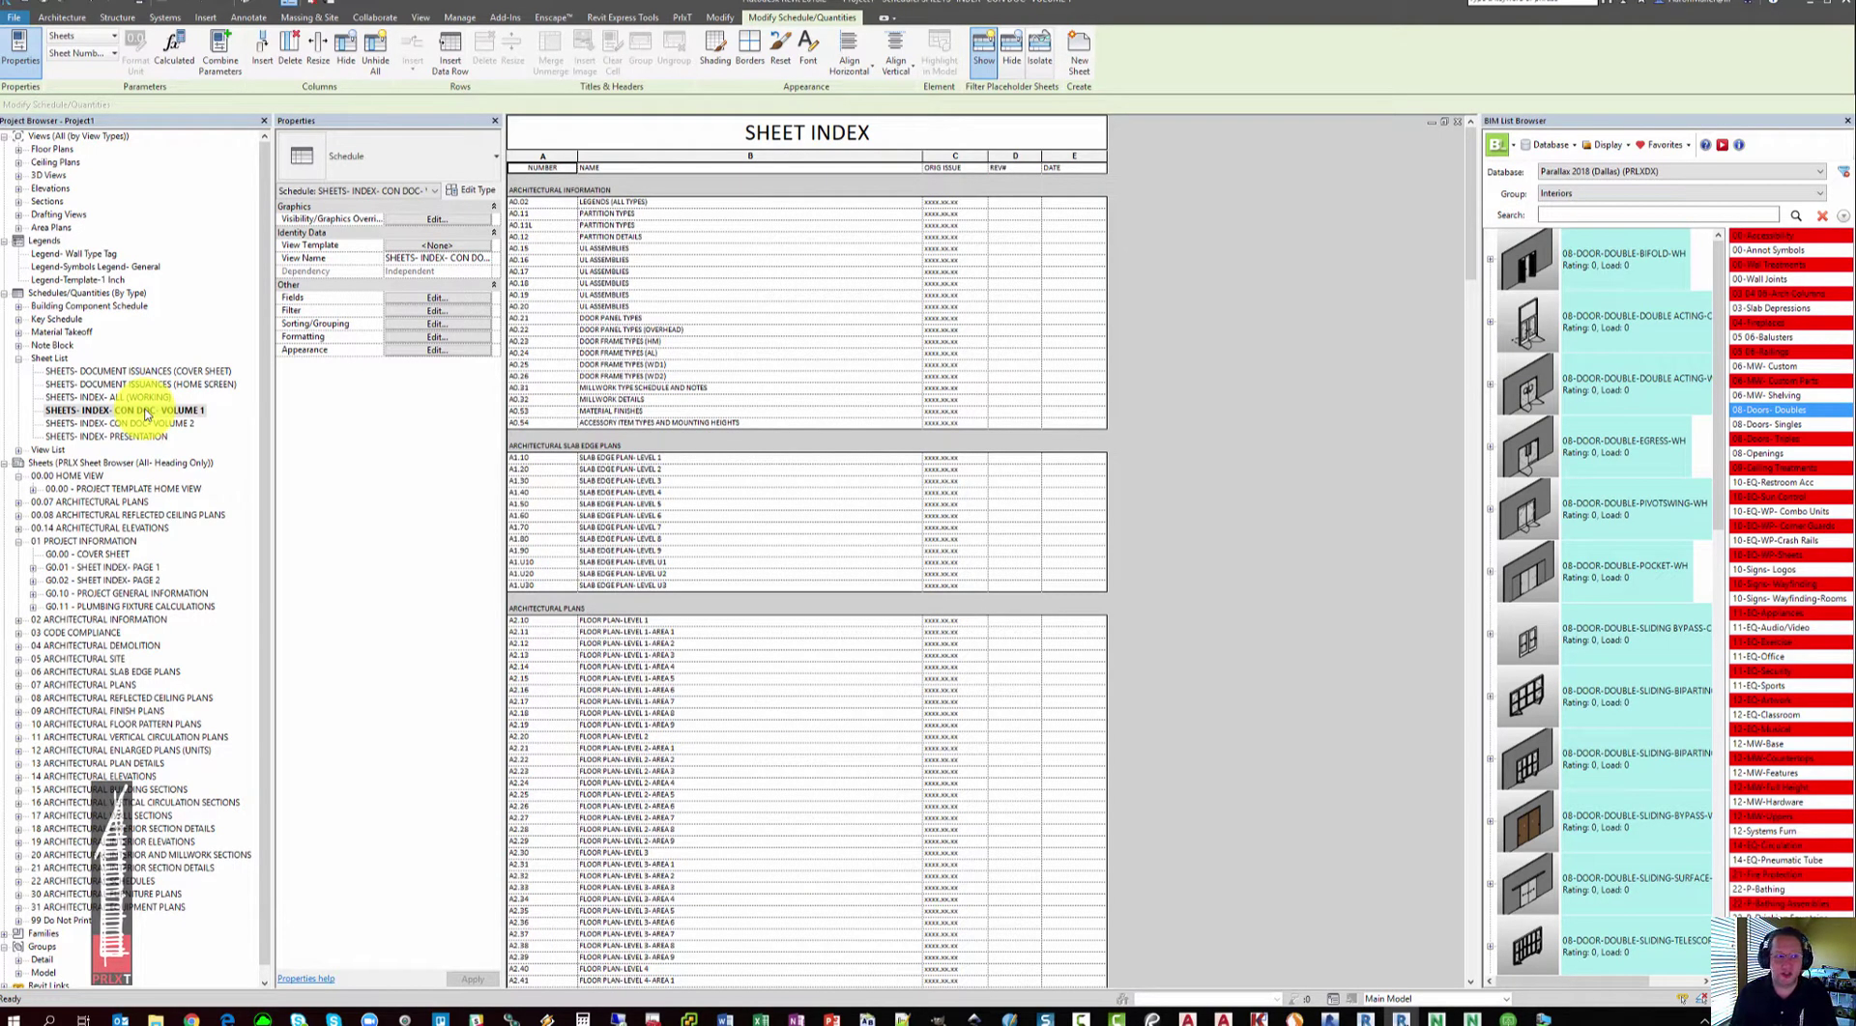
double_click(134, 397)
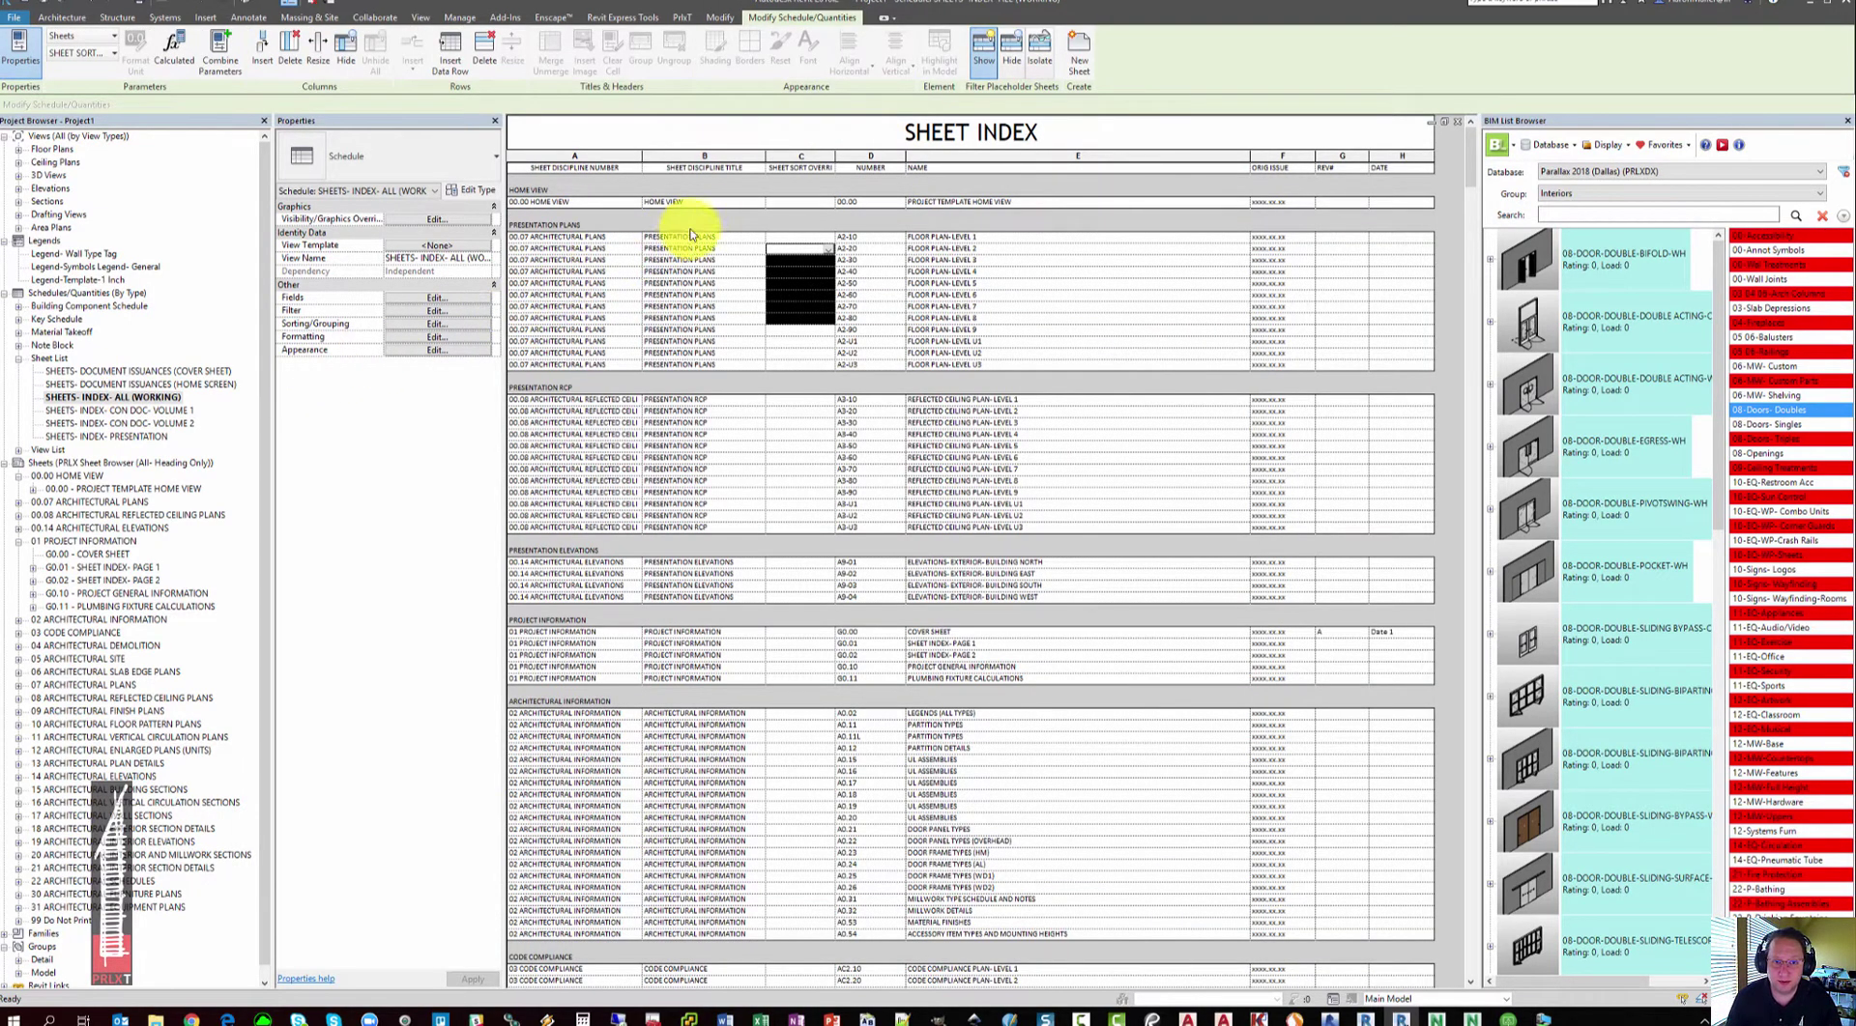
click(796, 239)
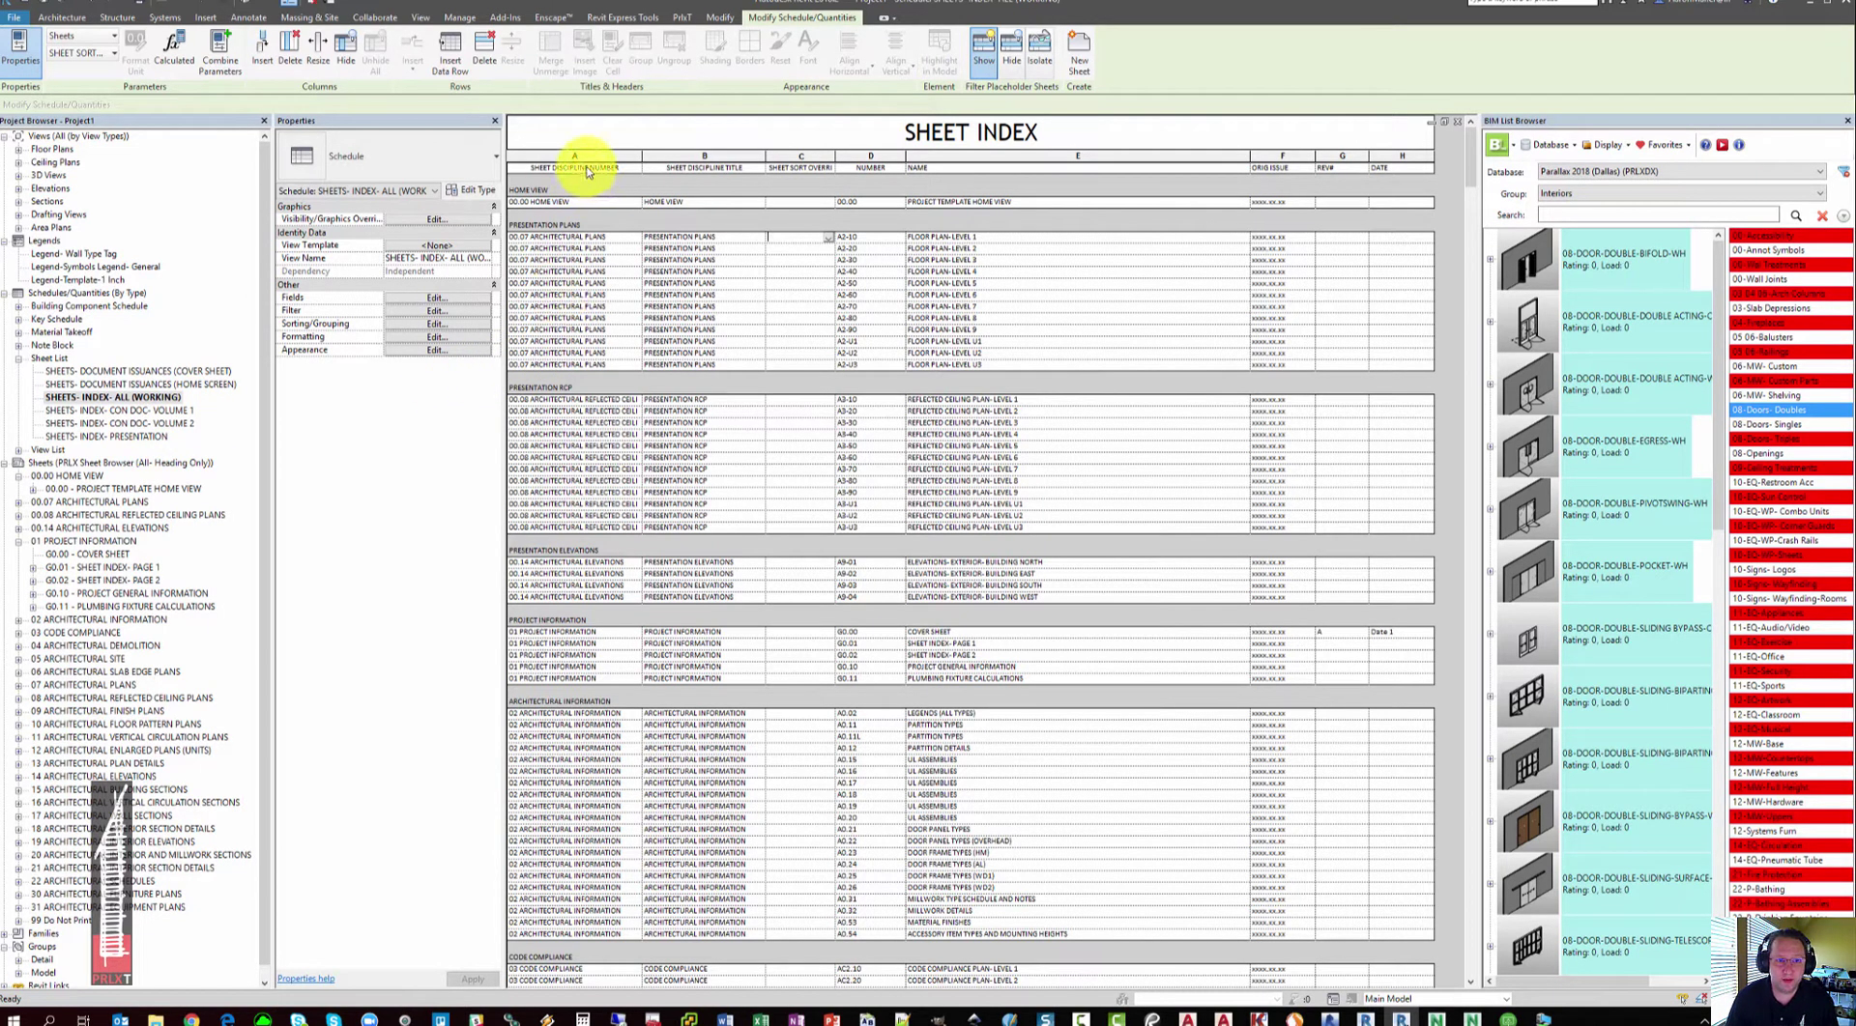
Step: Examine the discipline number and discipline title values of the presentation plans, and compare them with the other sheet groups
drag(605, 237, 619, 372)
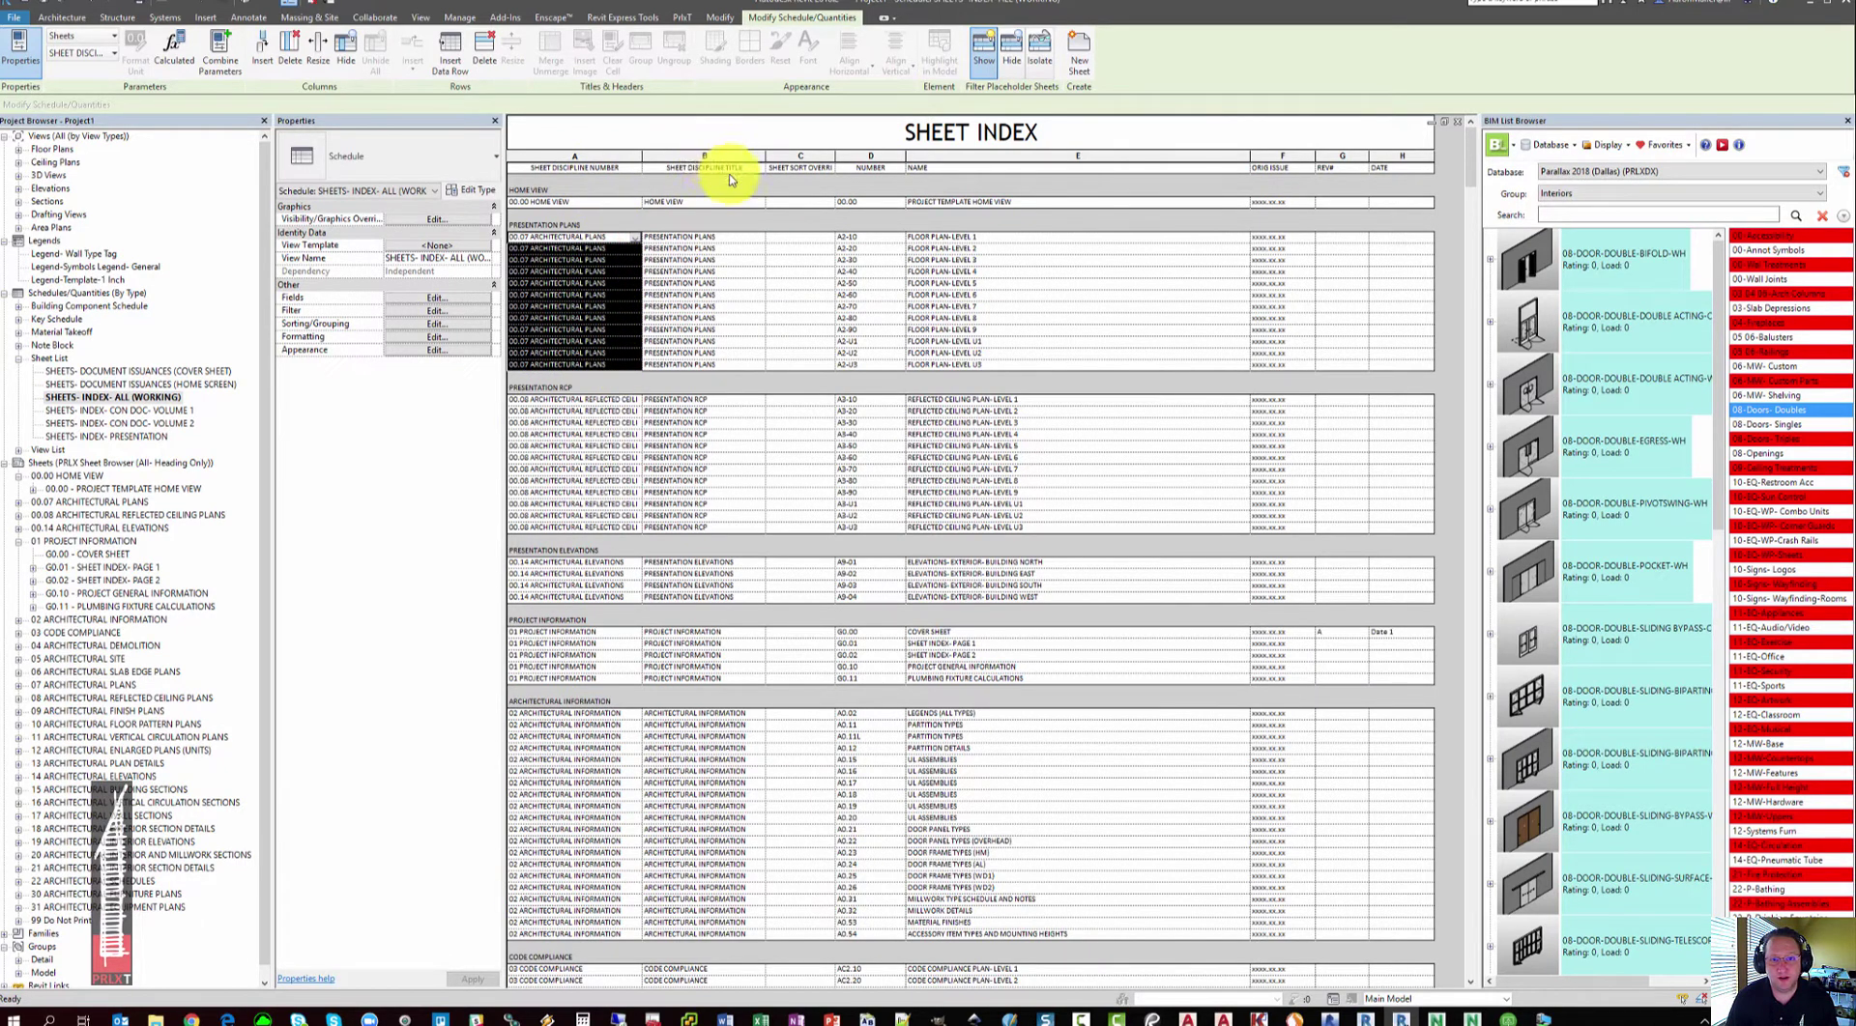
drag(734, 239, 771, 354)
drag(1478, 158, 1496, 195)
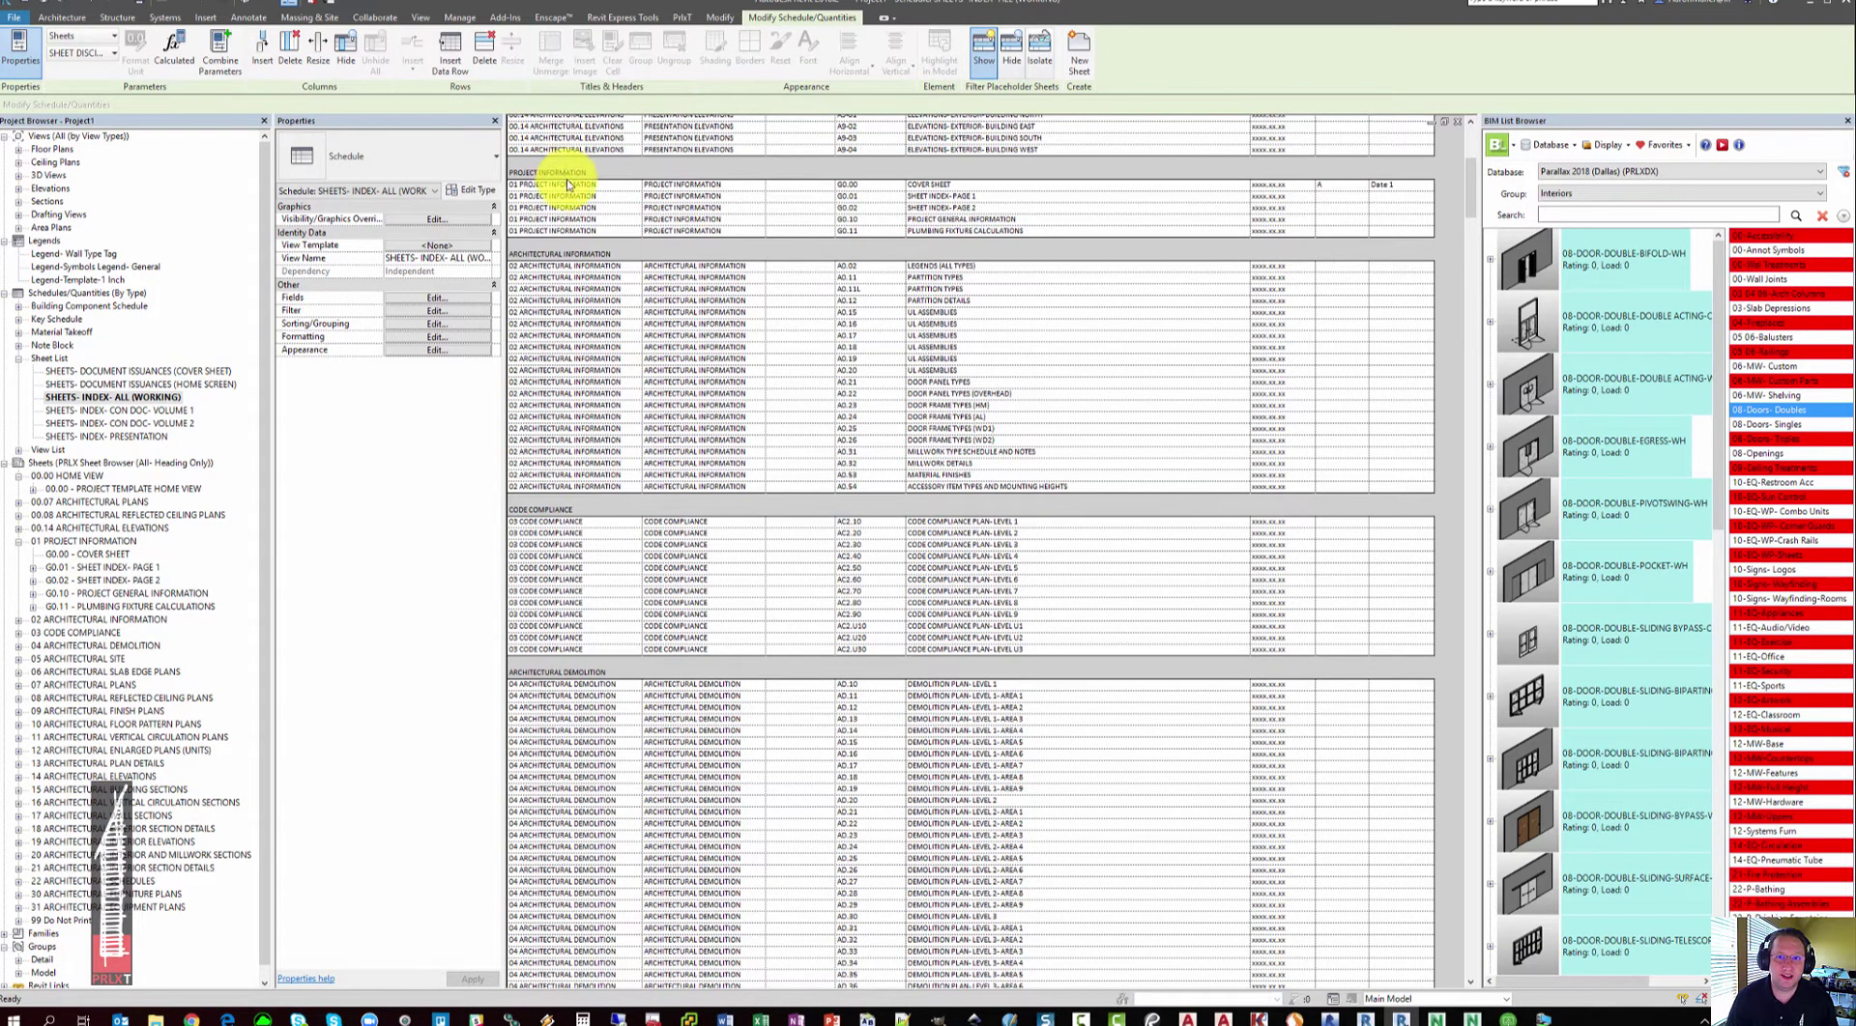
scroll(624, 325, up, 10)
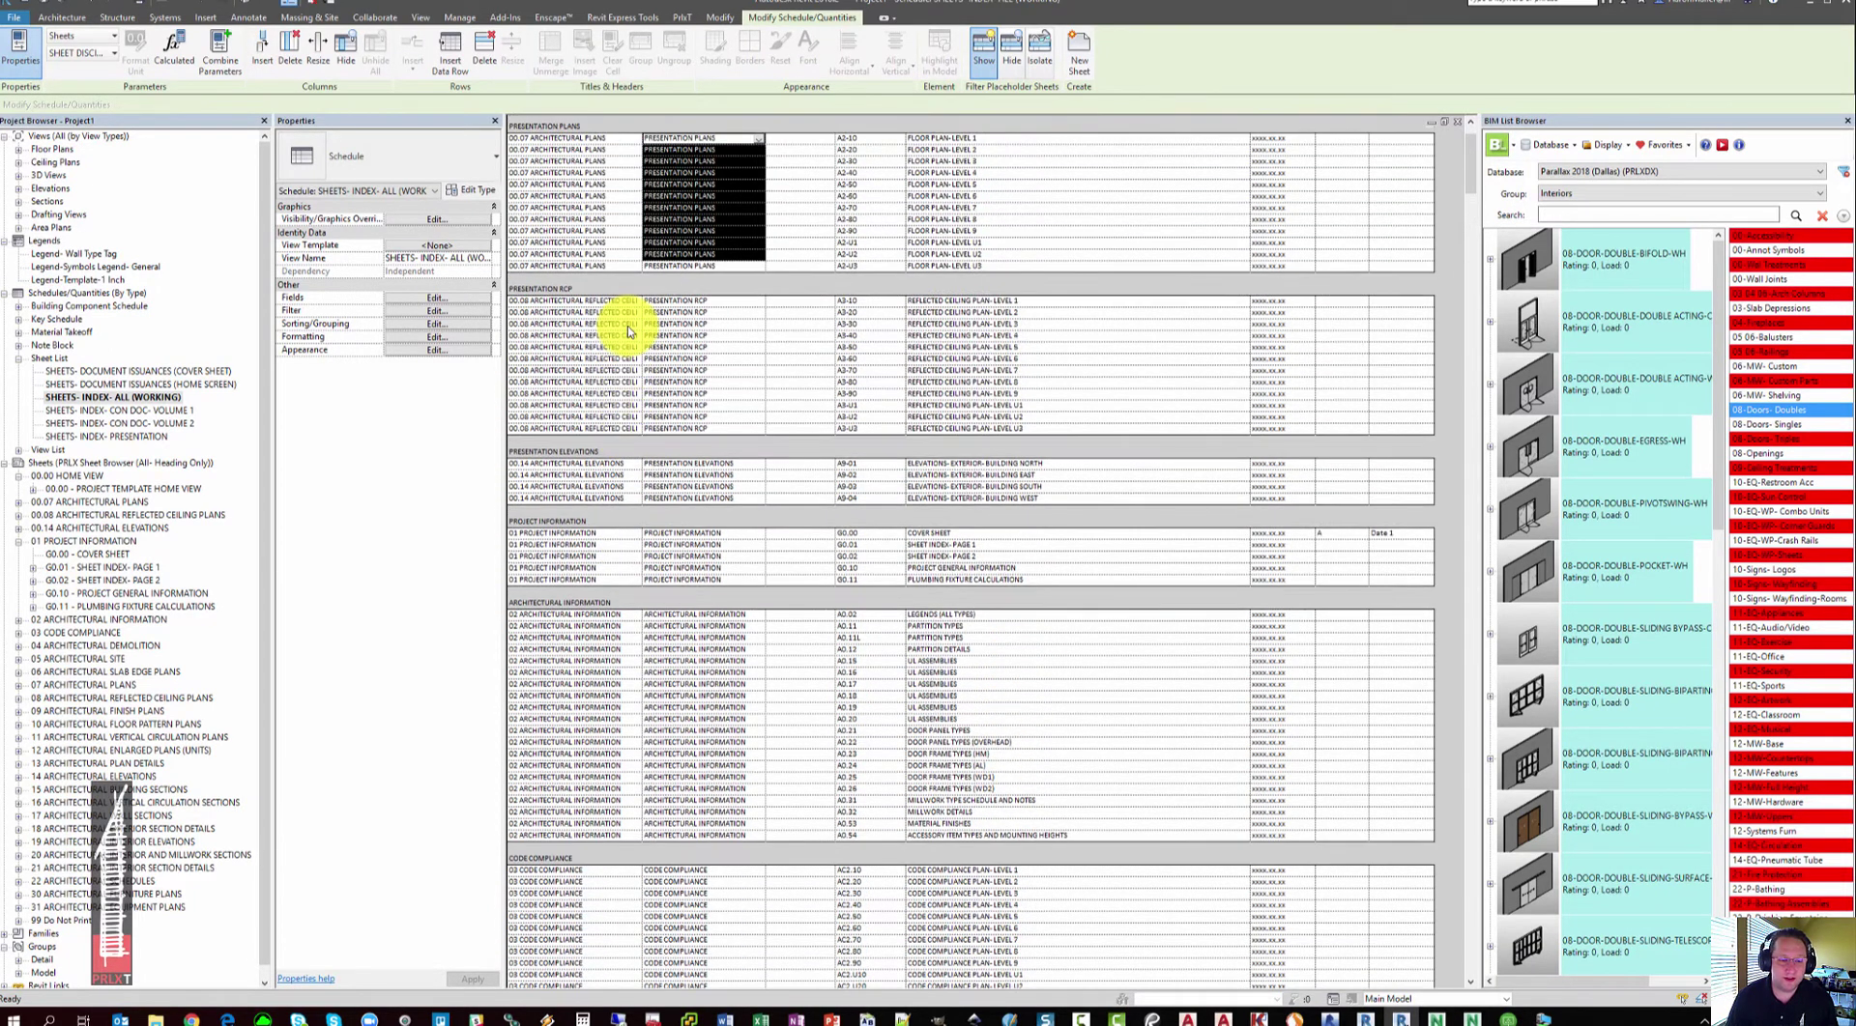
scroll(541, 474, down, 2)
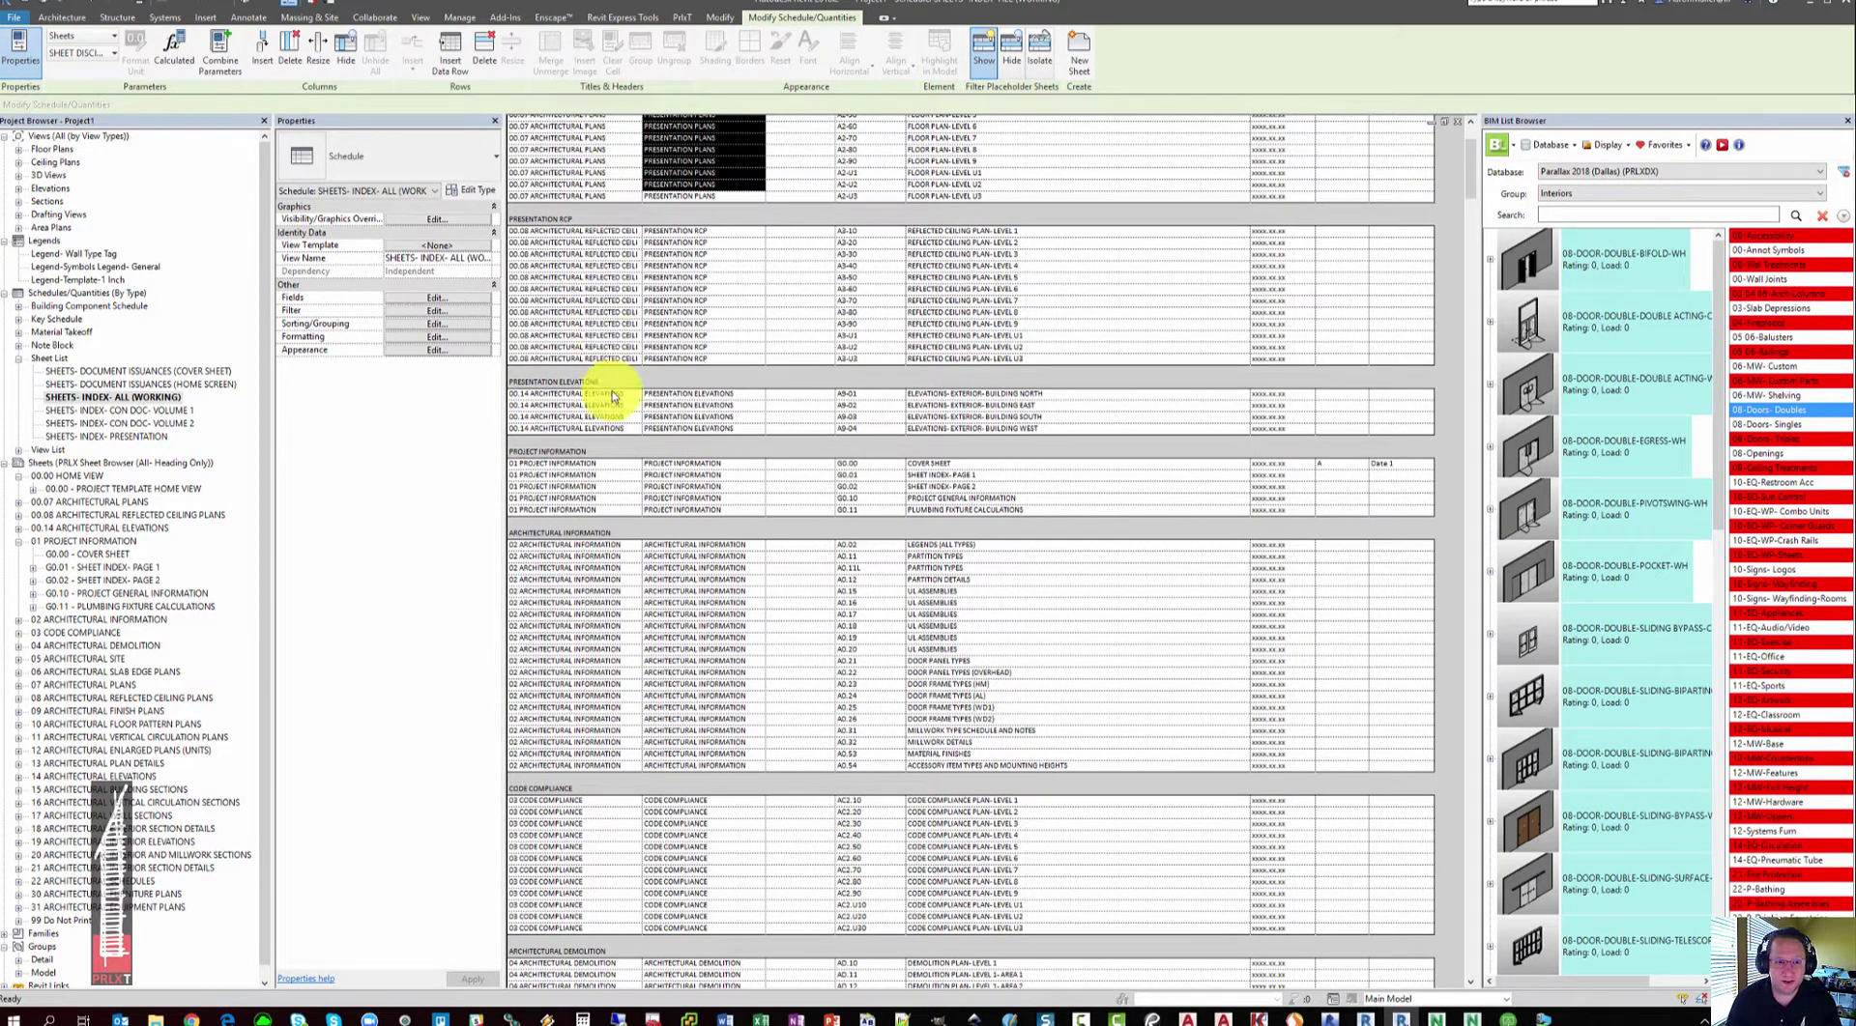
Step: Examine the number prefix and name in the cover sheet's discipline number, and compare them with the reflected ceiling plan numbers and Project Information titles
click(614, 467)
drag(612, 466, 523, 469)
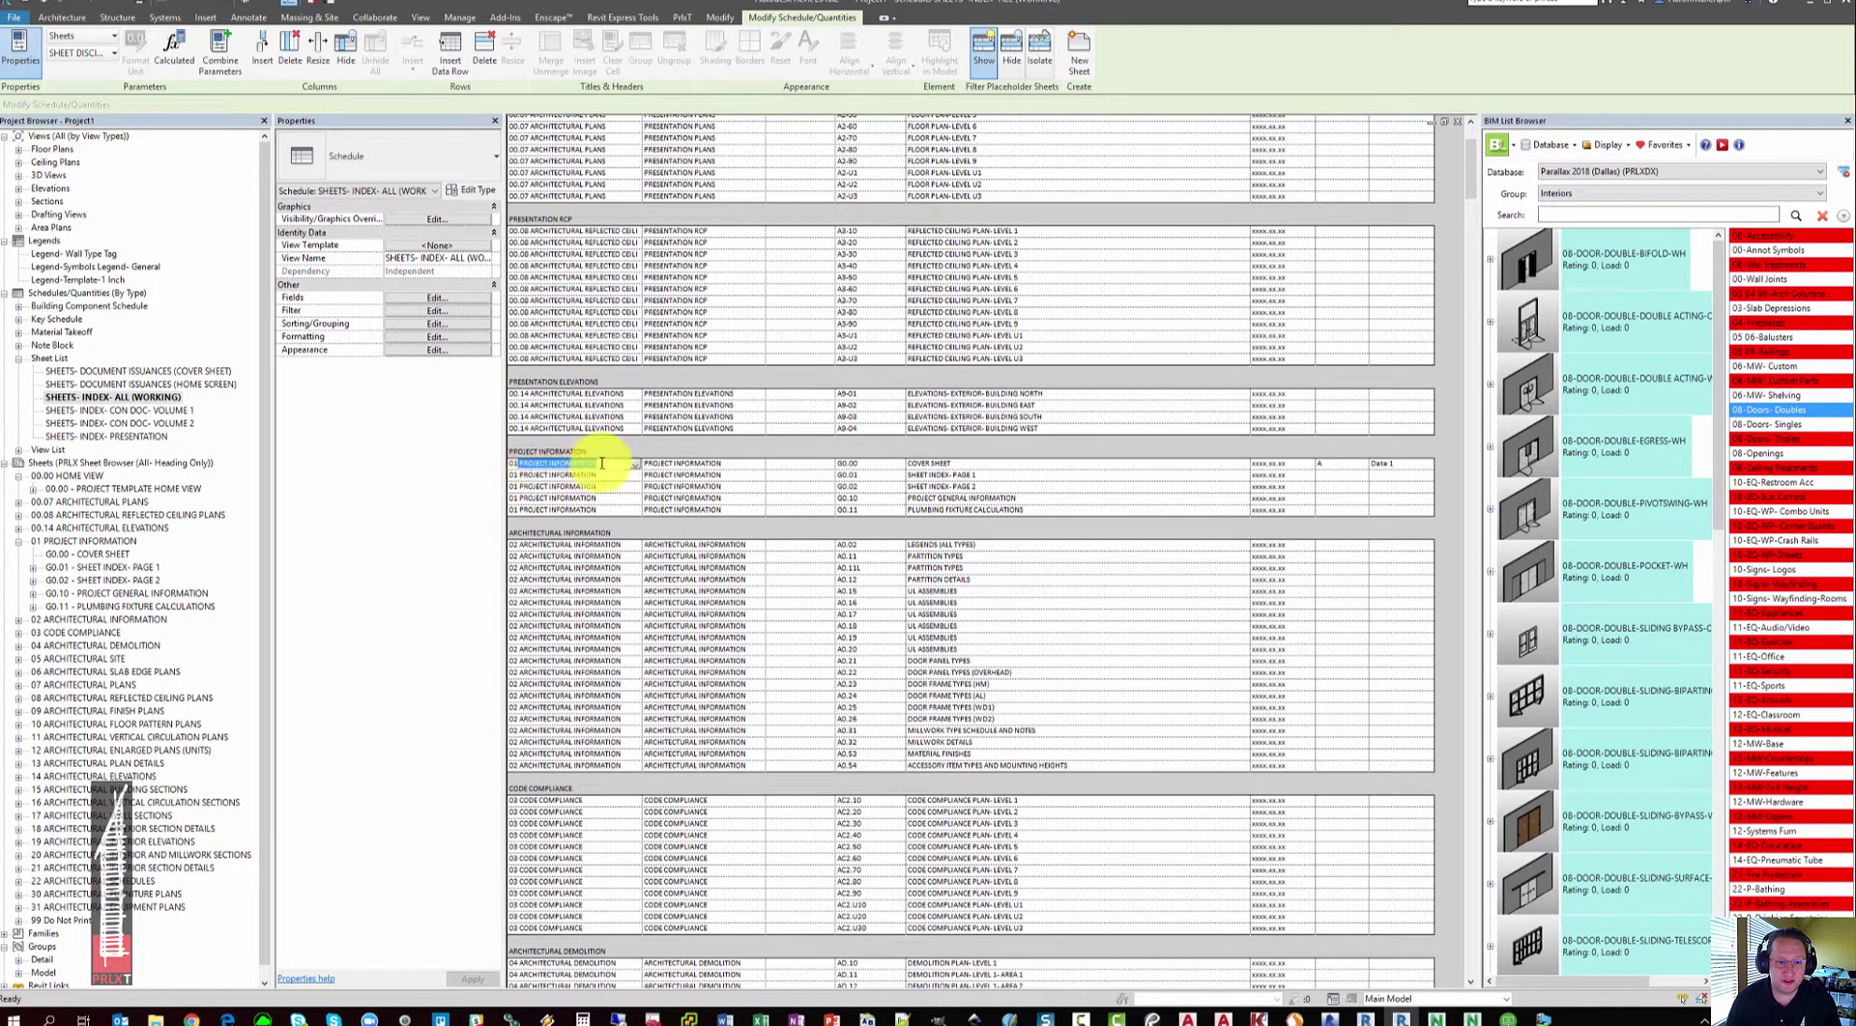
double_click(515, 464)
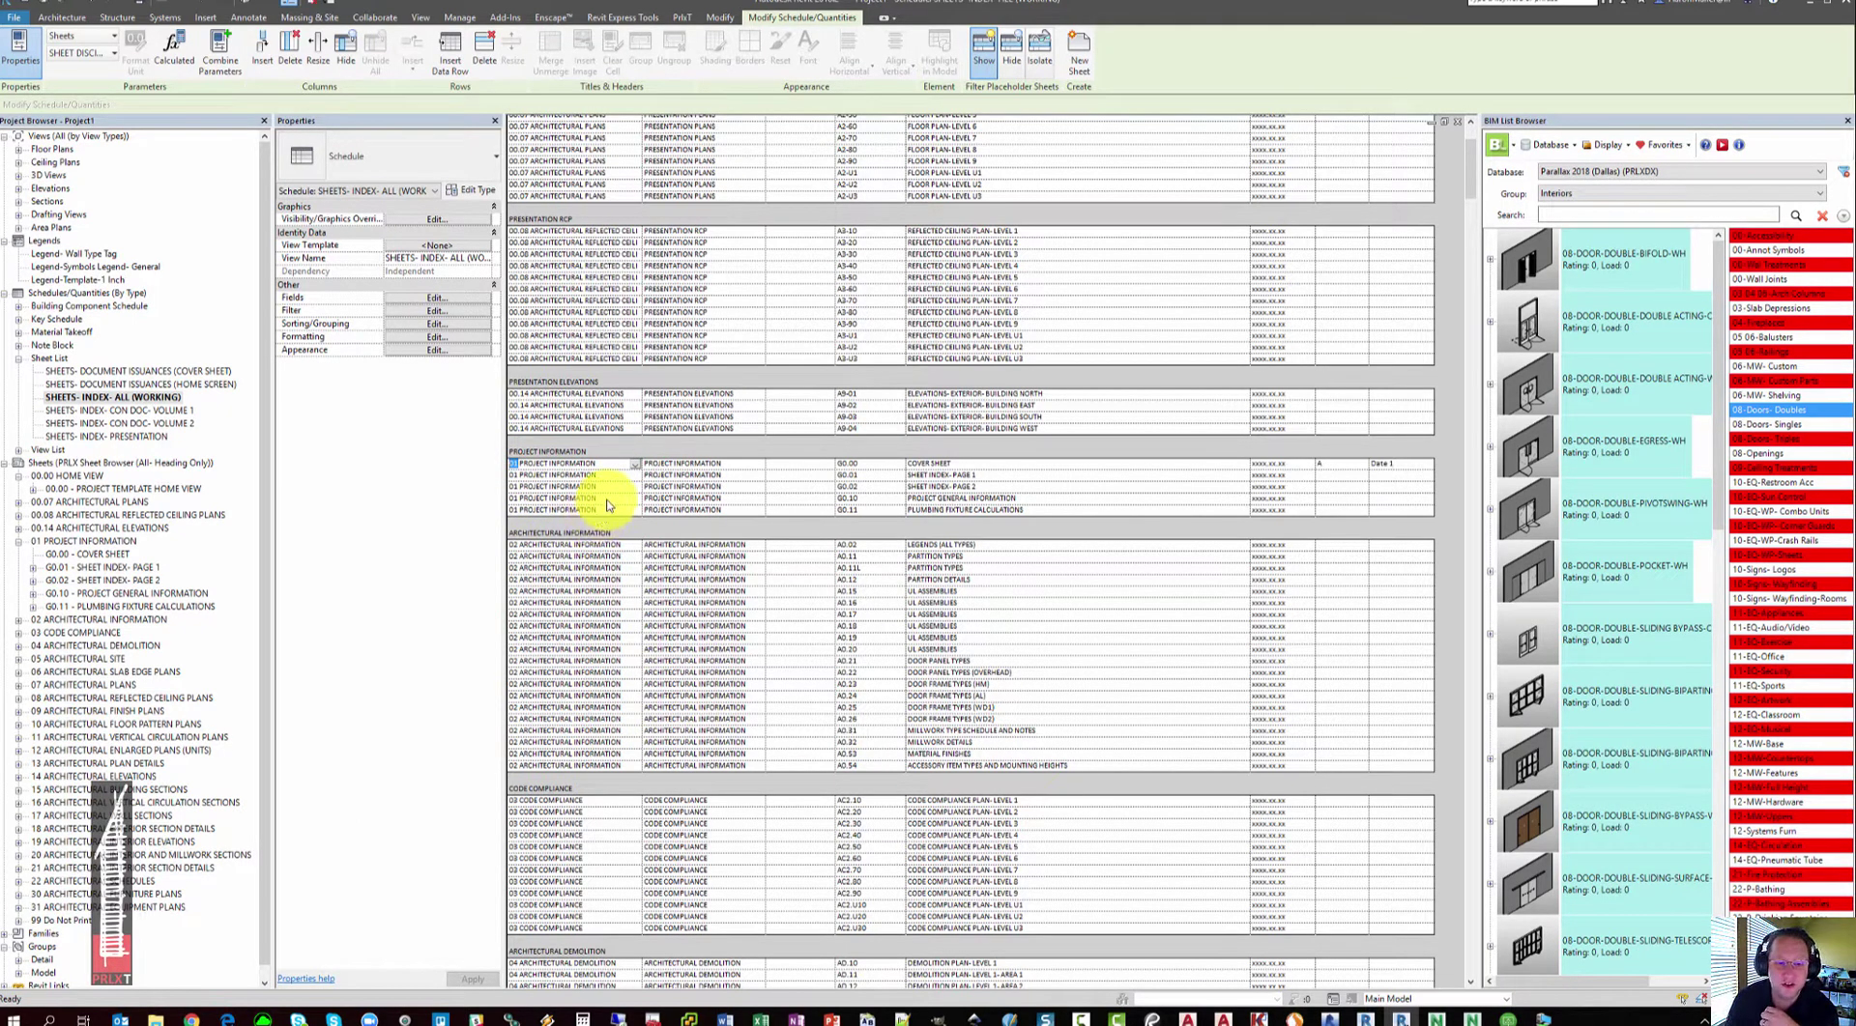
drag(593, 236, 588, 437)
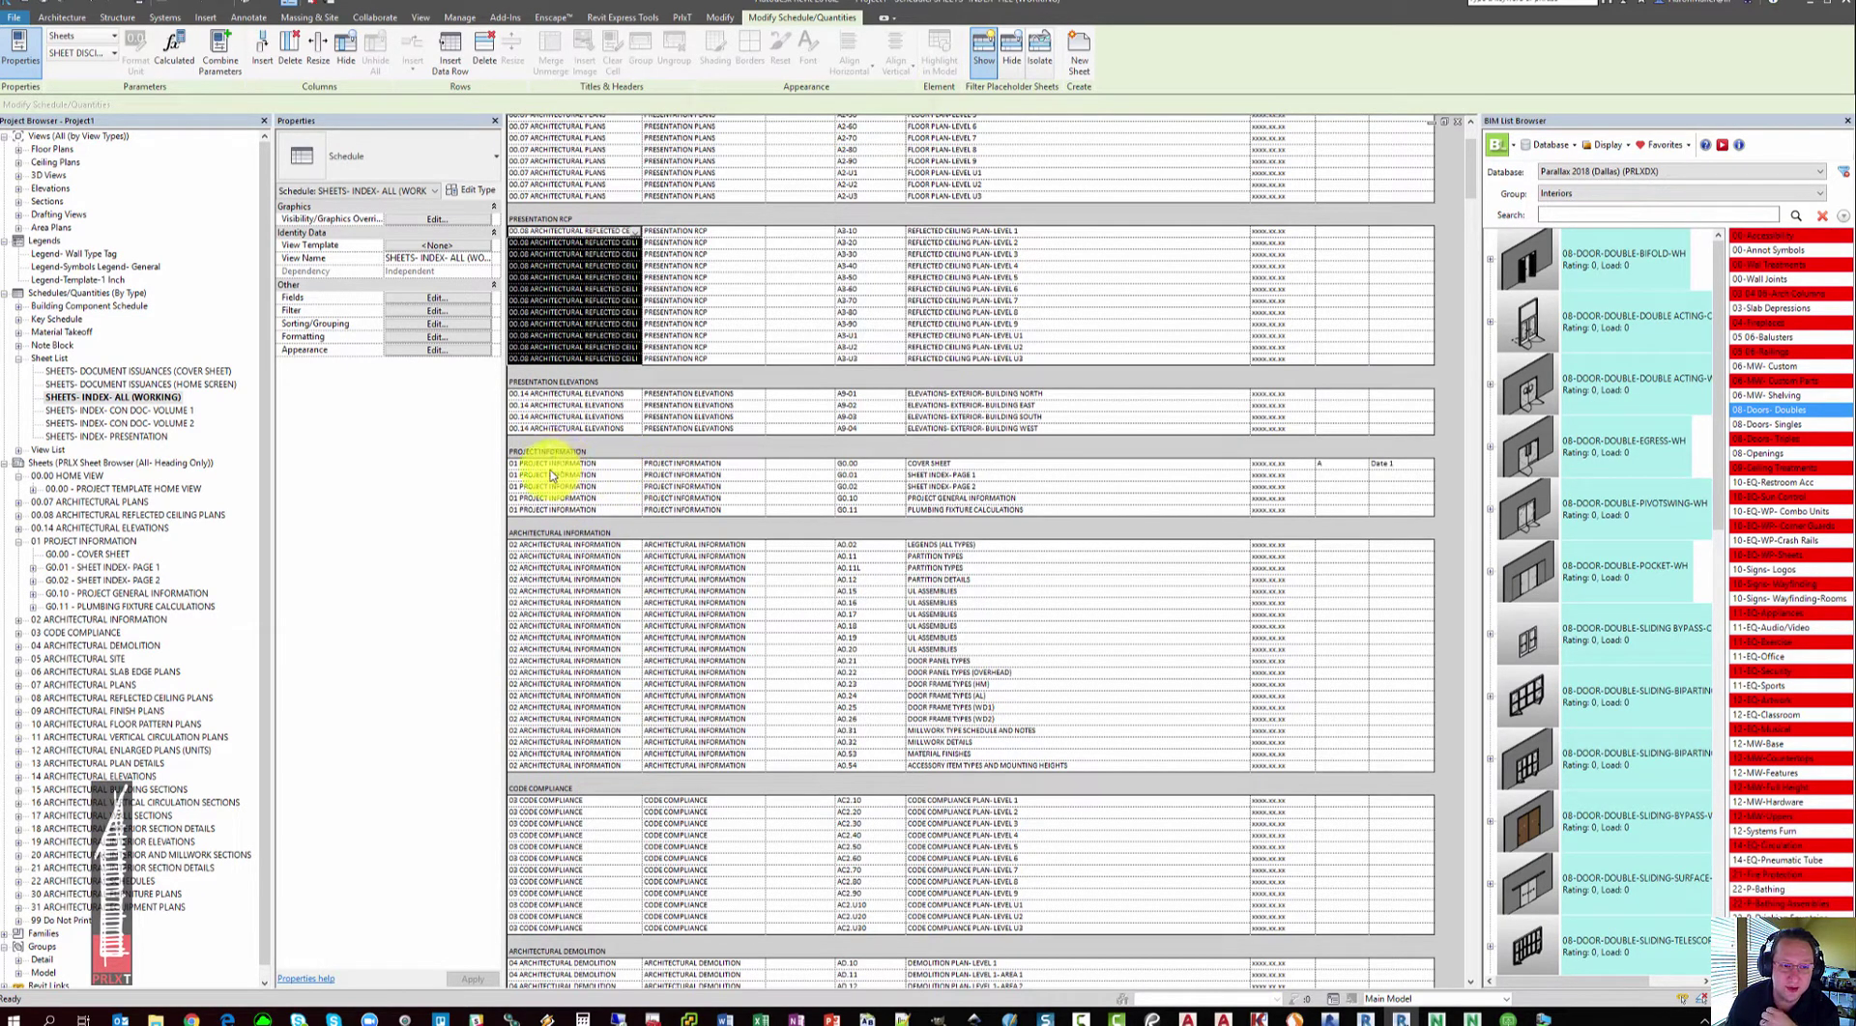
drag(744, 468, 738, 515)
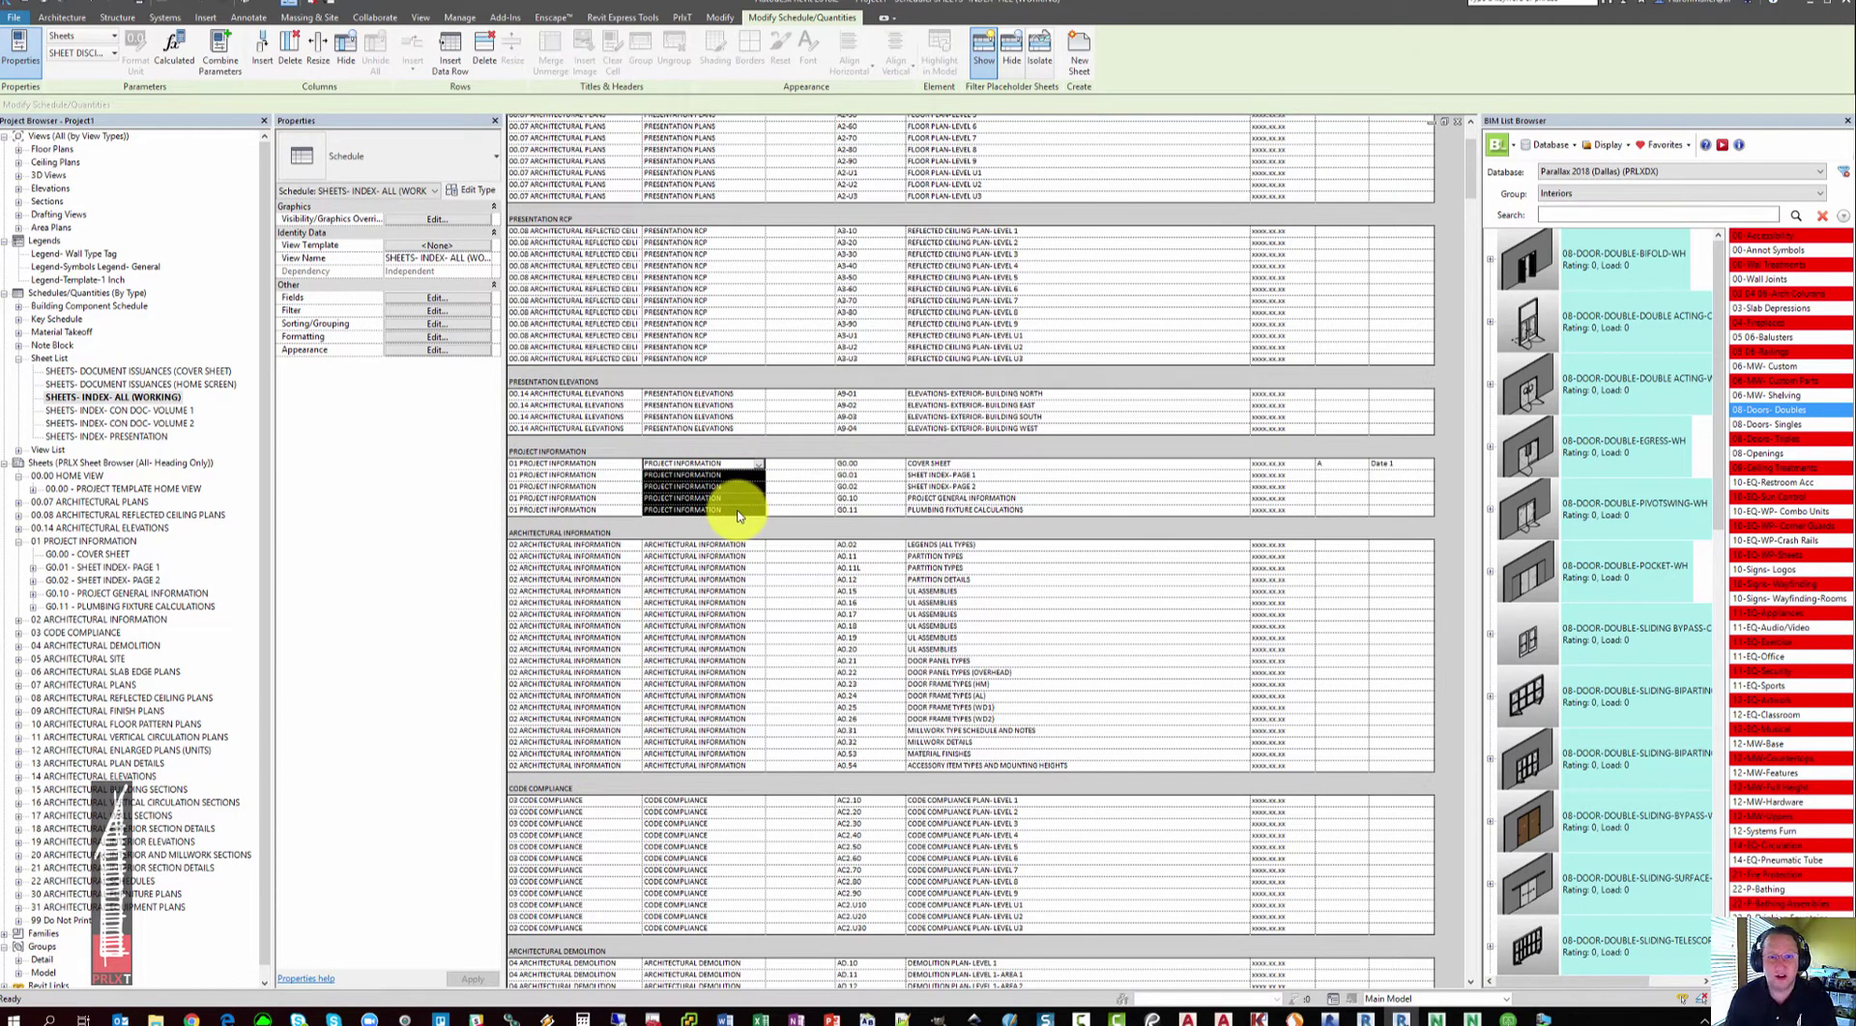
Step: Compare the construction document volume 1 index with the working index, ending on the working index
scroll(737, 515, up, 3)
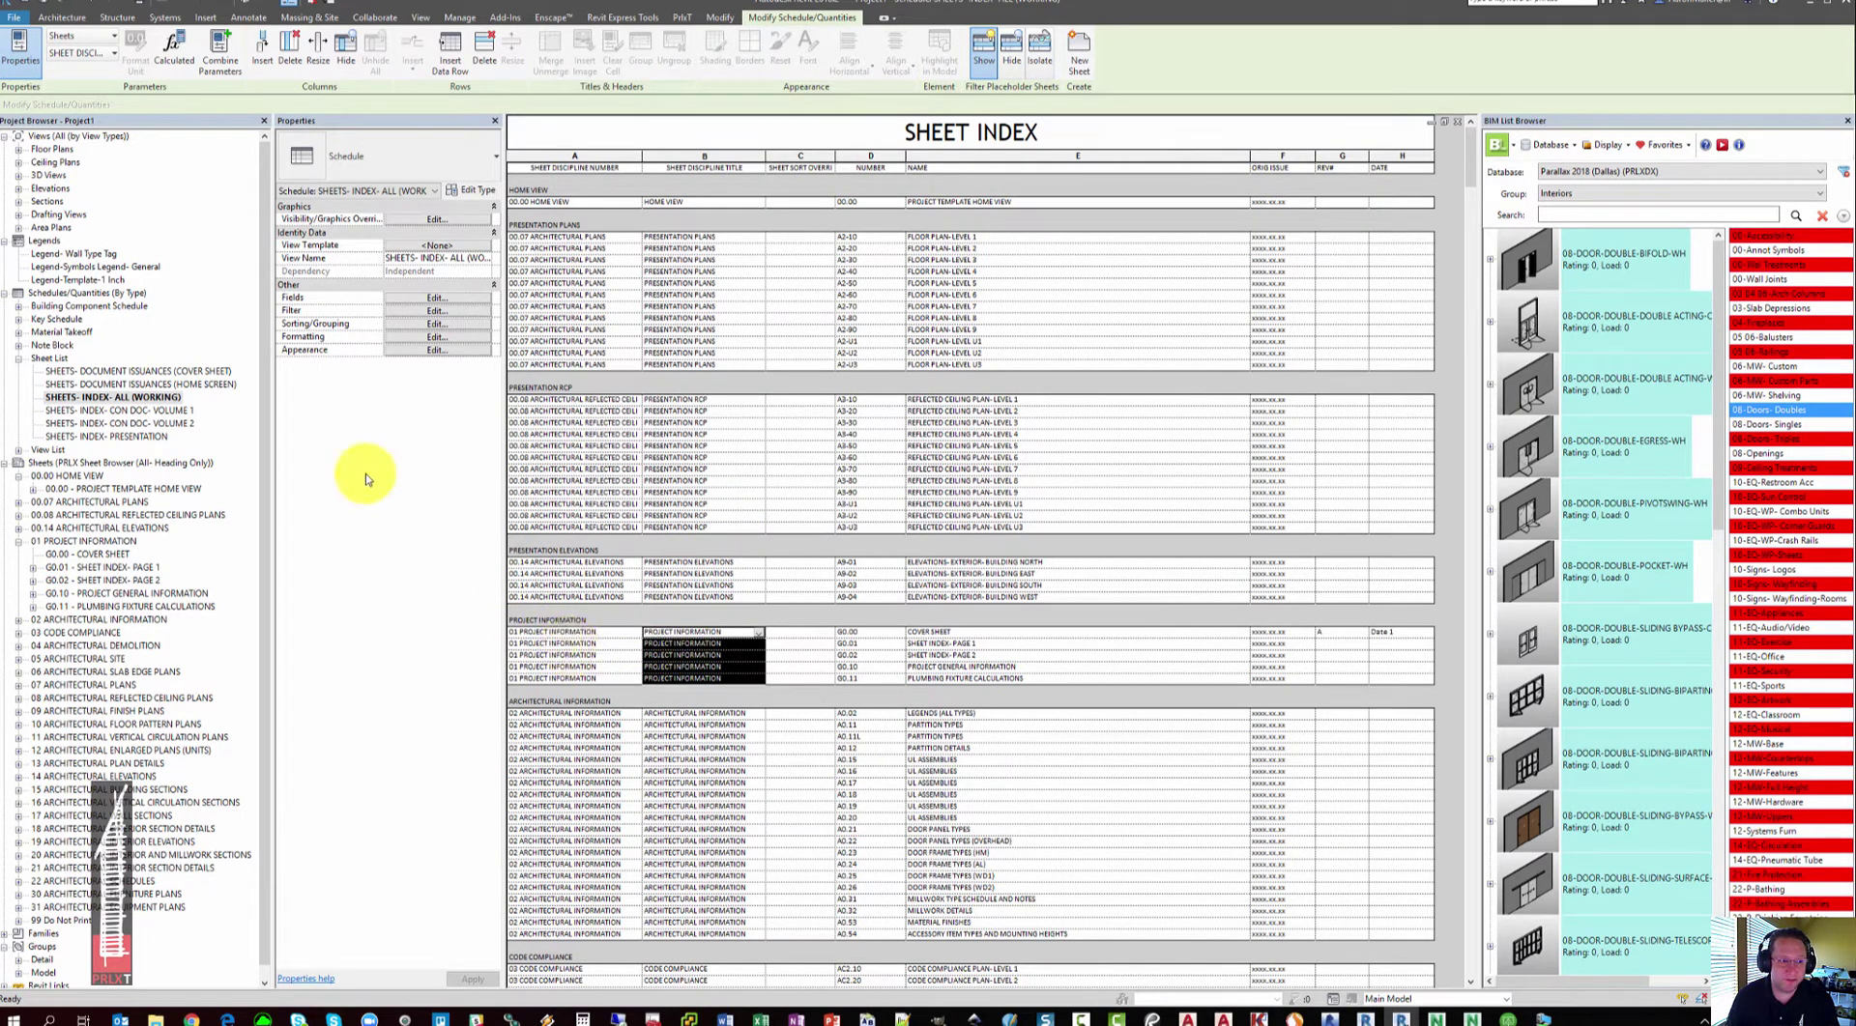
double_click(159, 410)
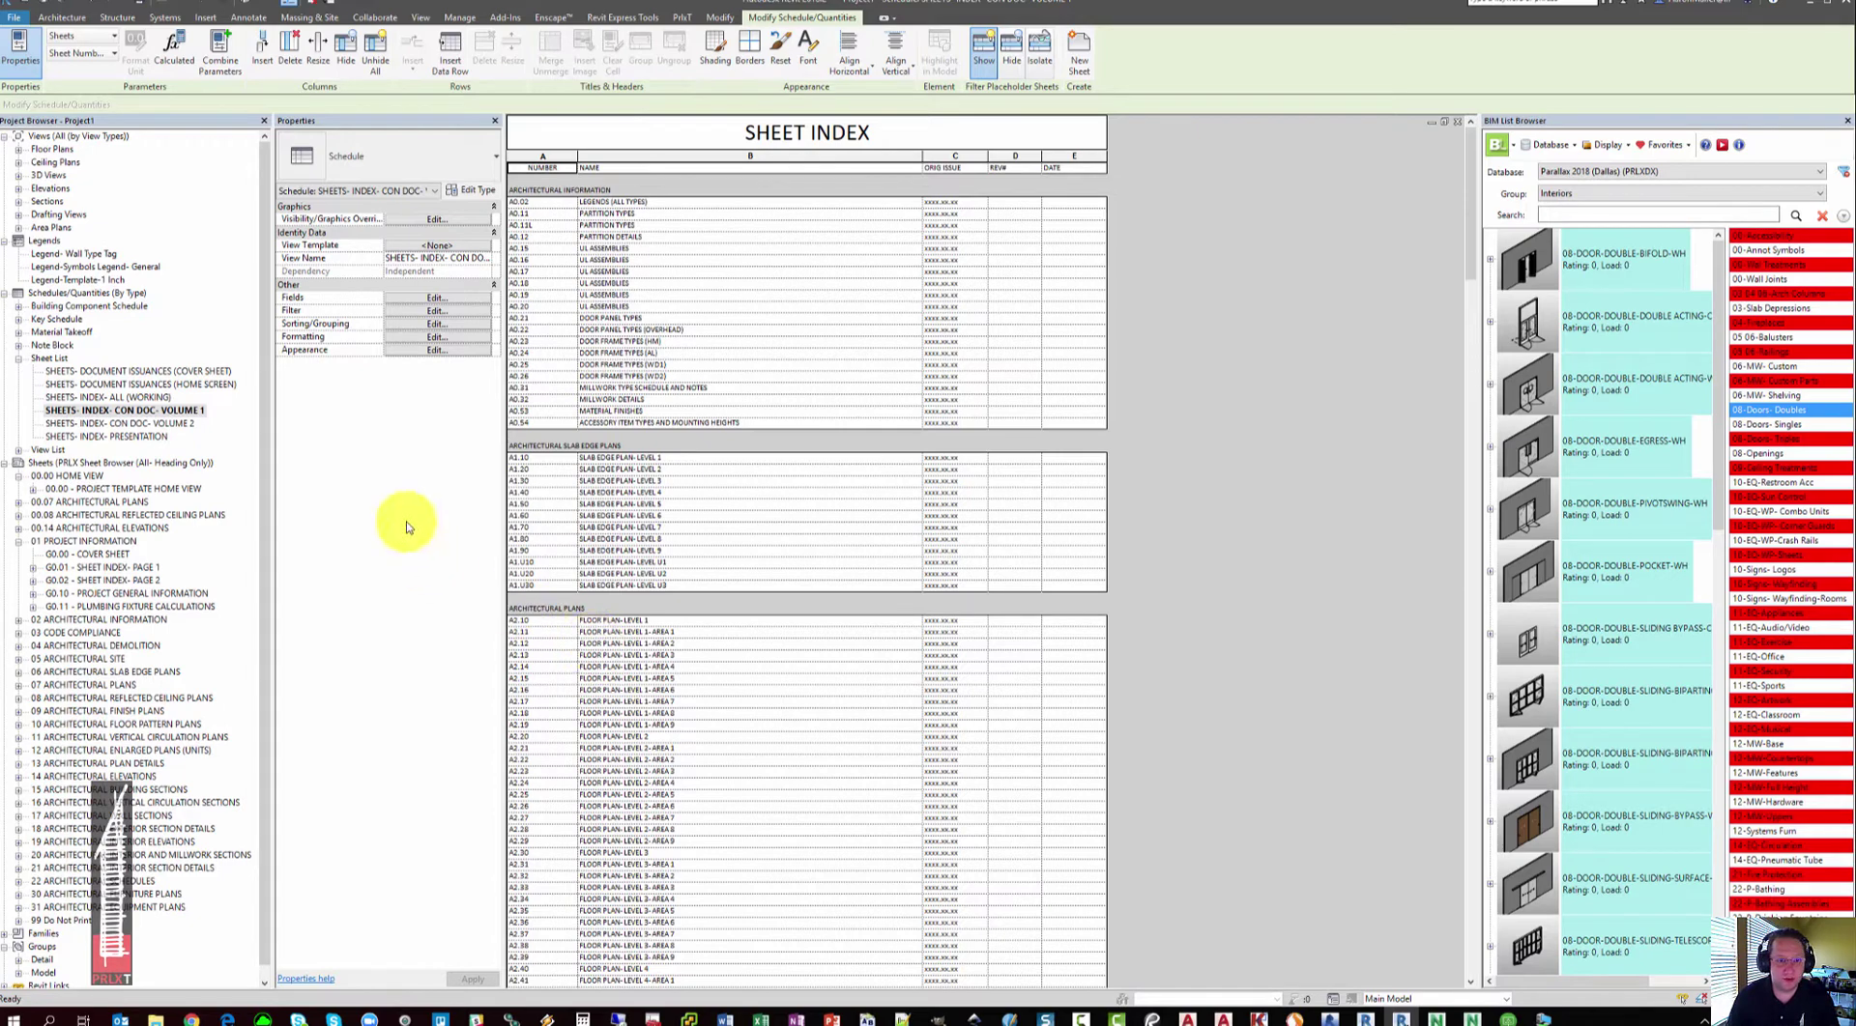
double_click(121, 398)
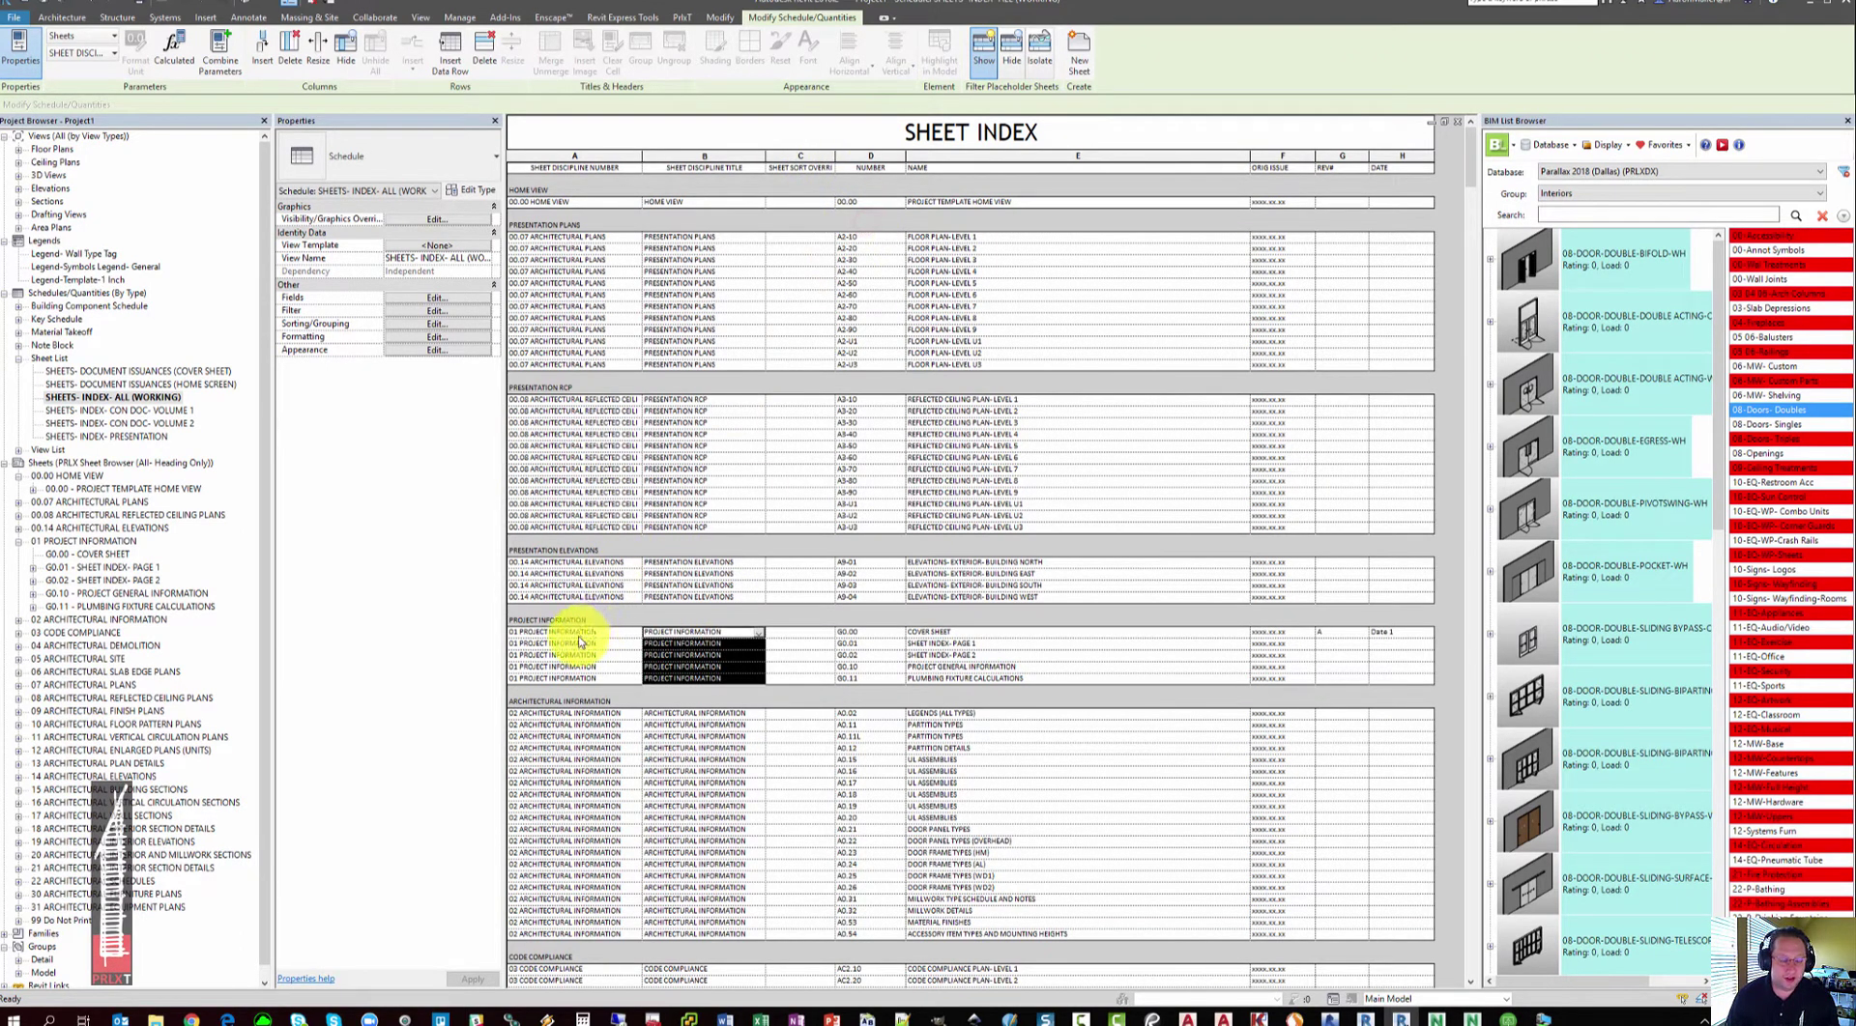
Step: Review the discipline numbers and sheet numbers of the Project Information rows in the working index
drag(565, 635, 560, 677)
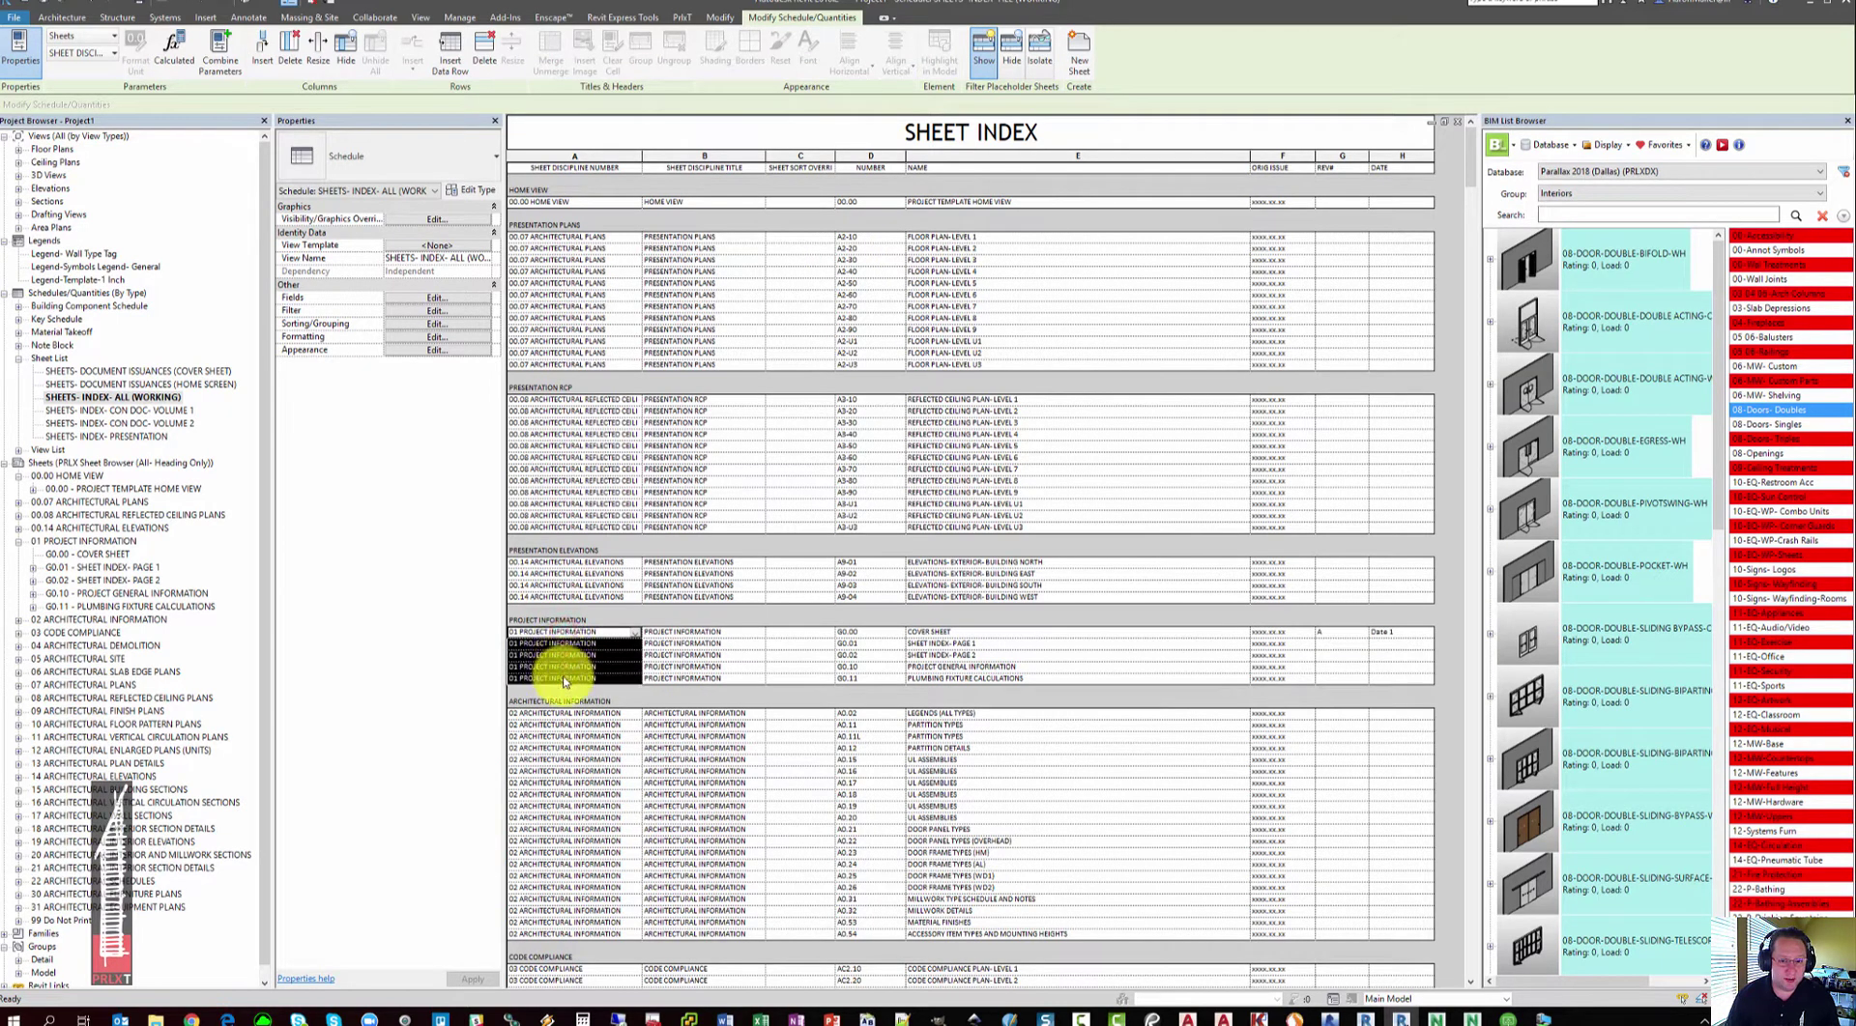
scroll(687, 604, down, 3)
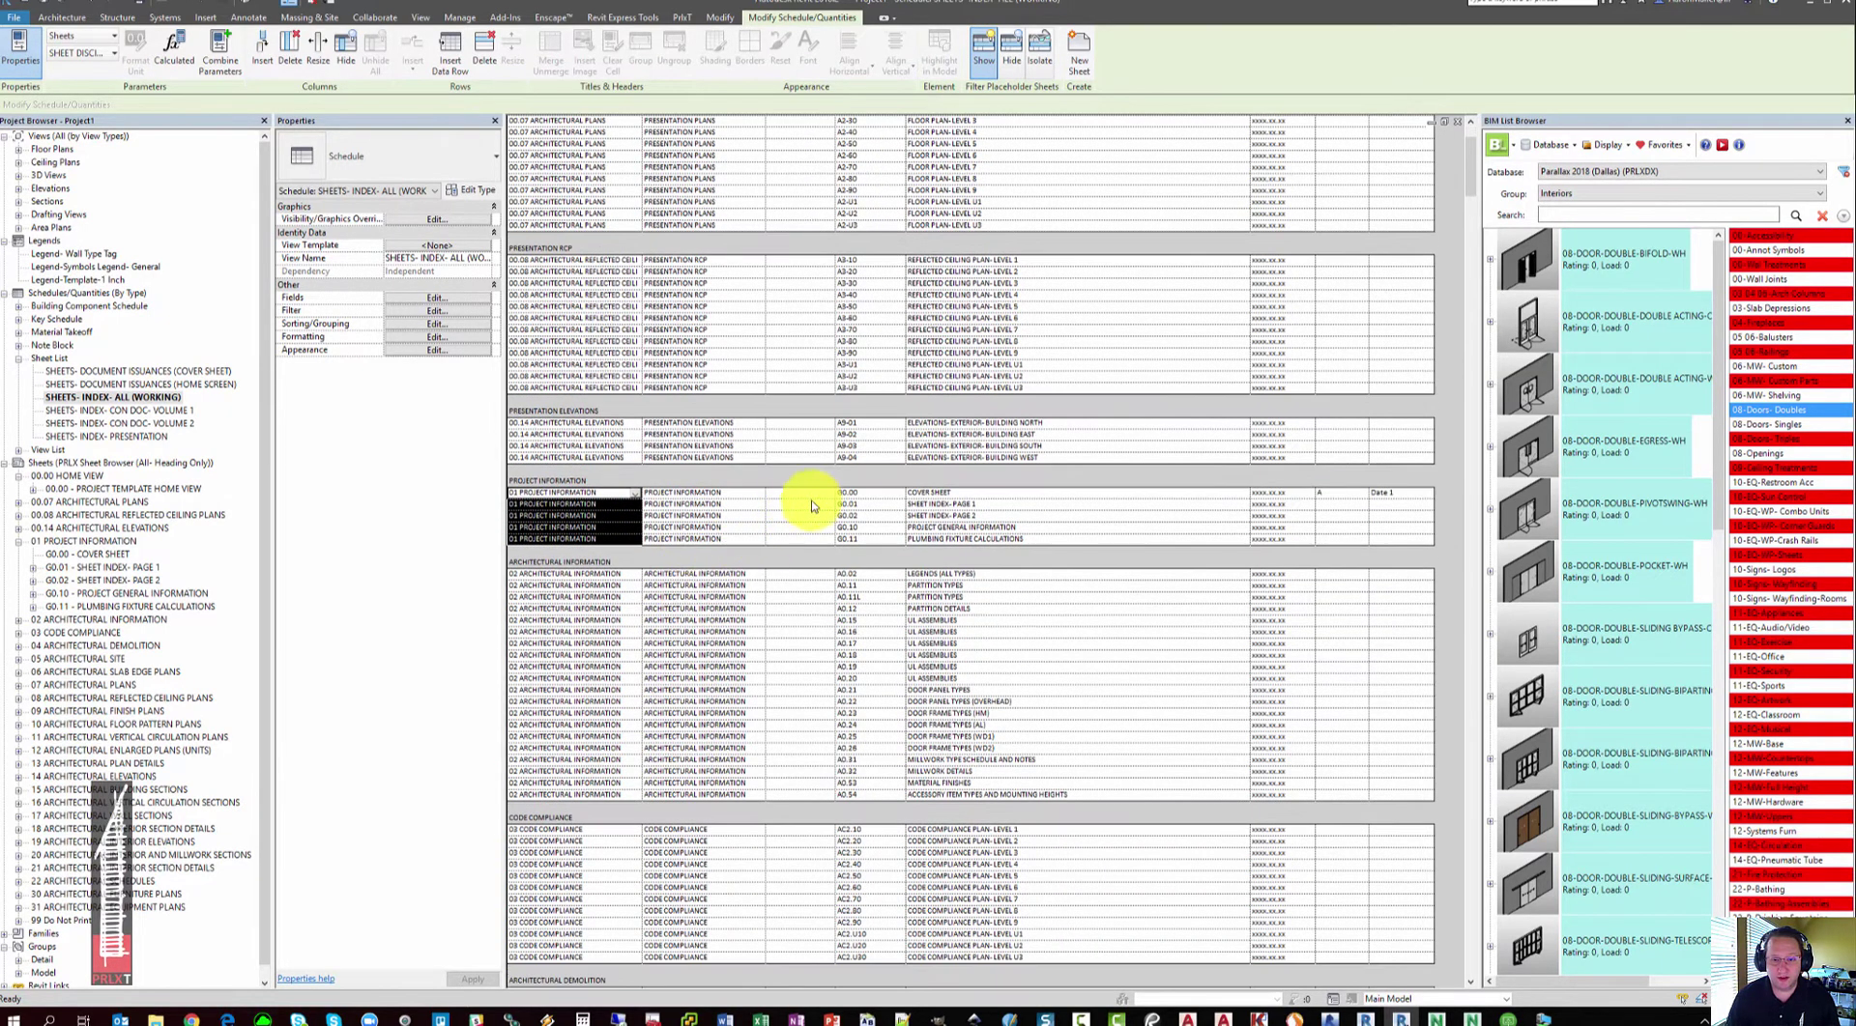
drag(878, 492, 882, 540)
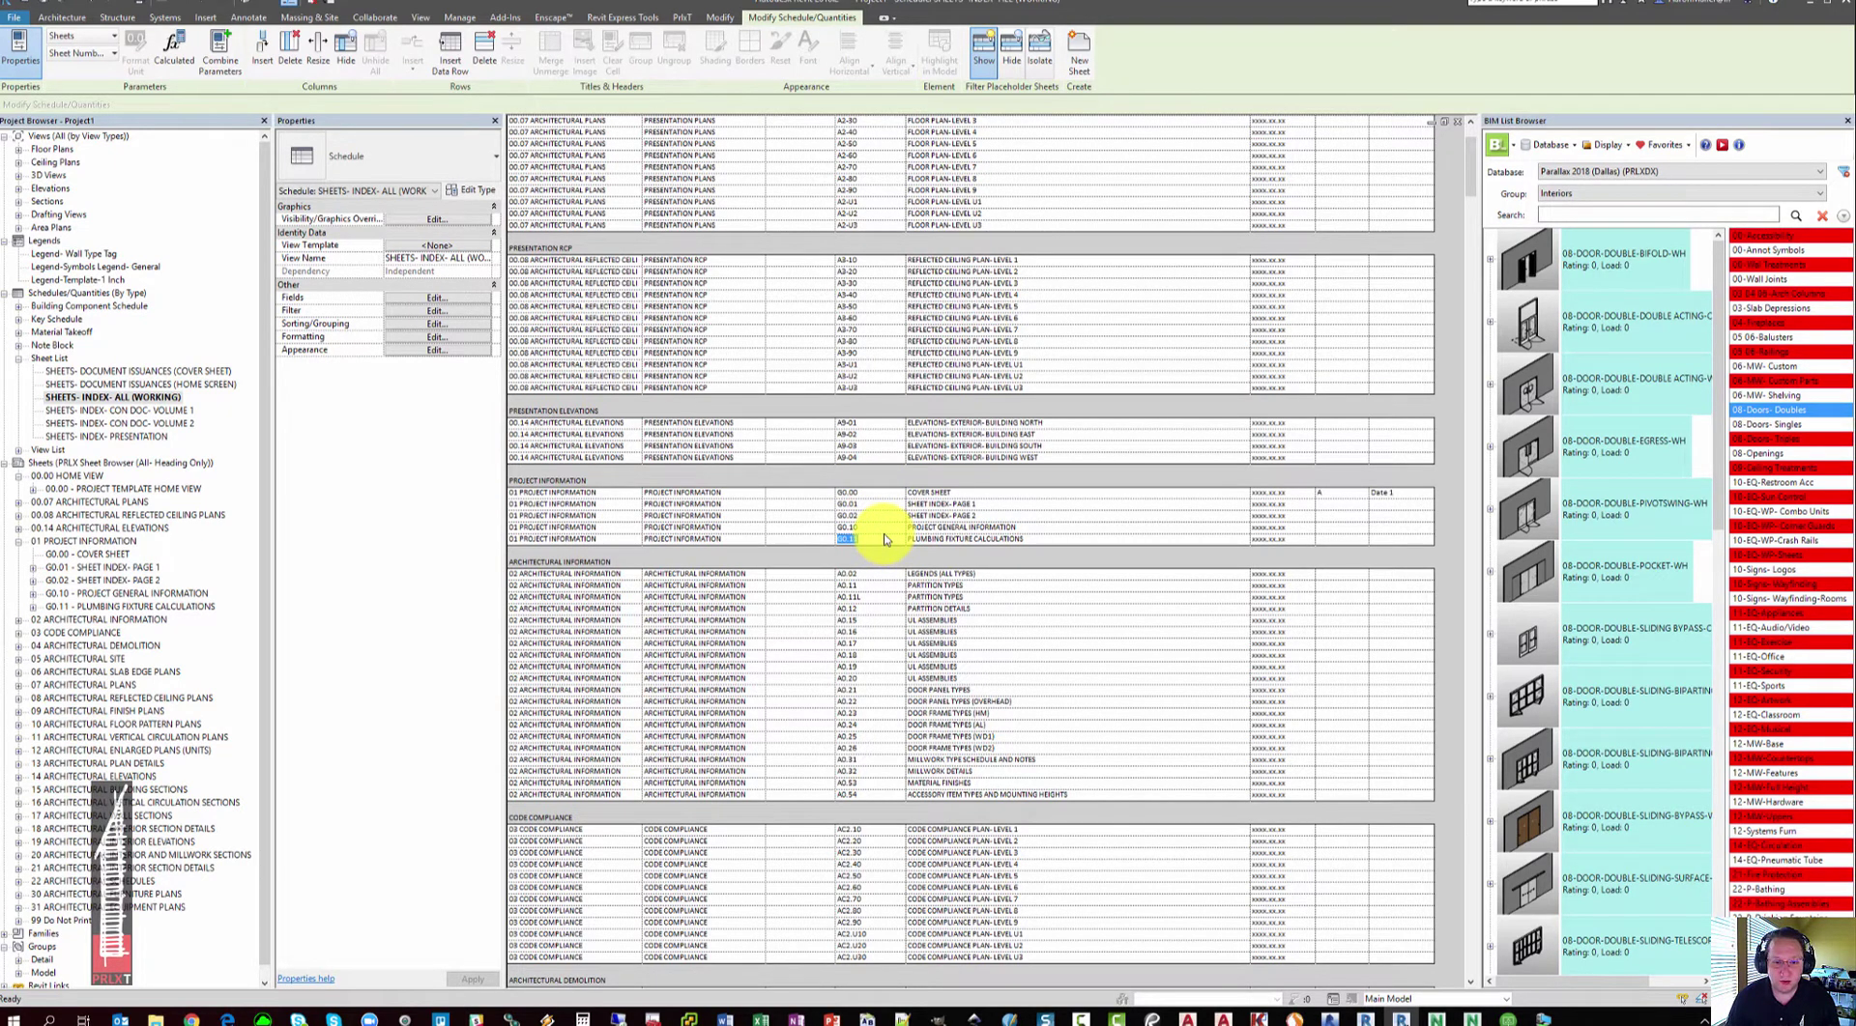
scroll(874, 531, down, 2)
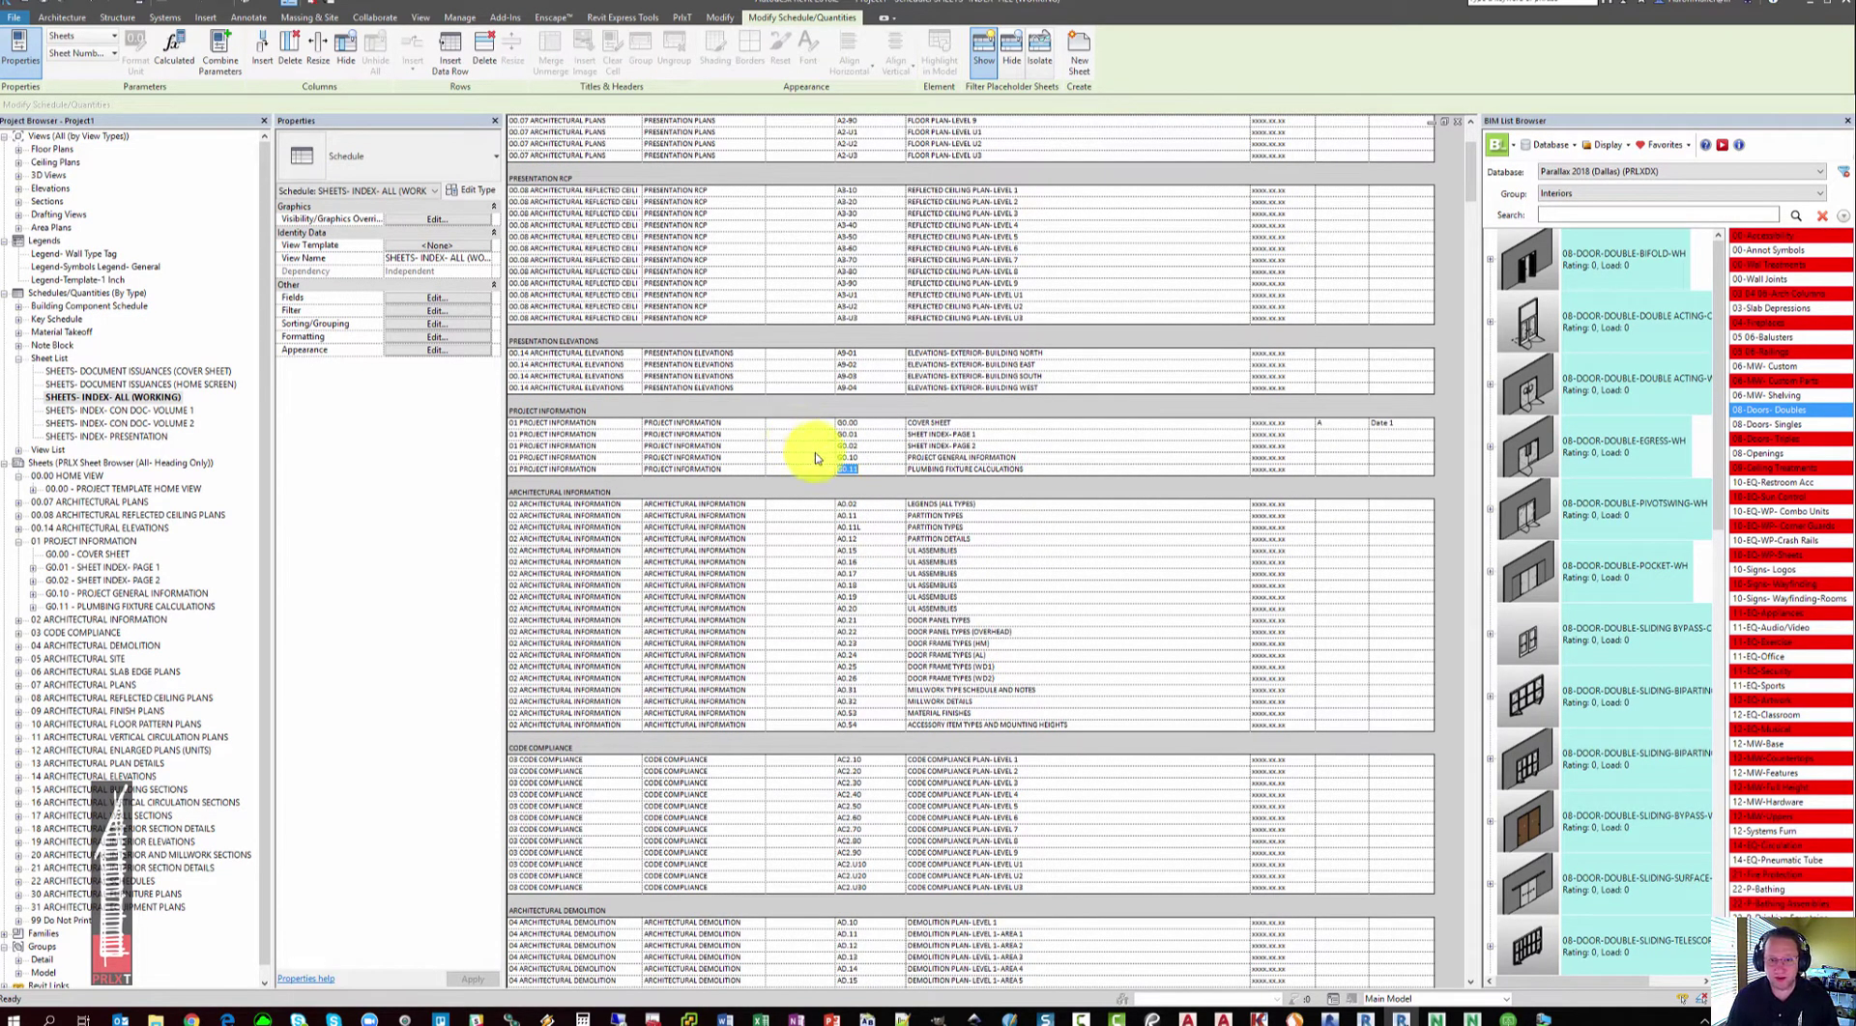
scroll(802, 430, up, 6)
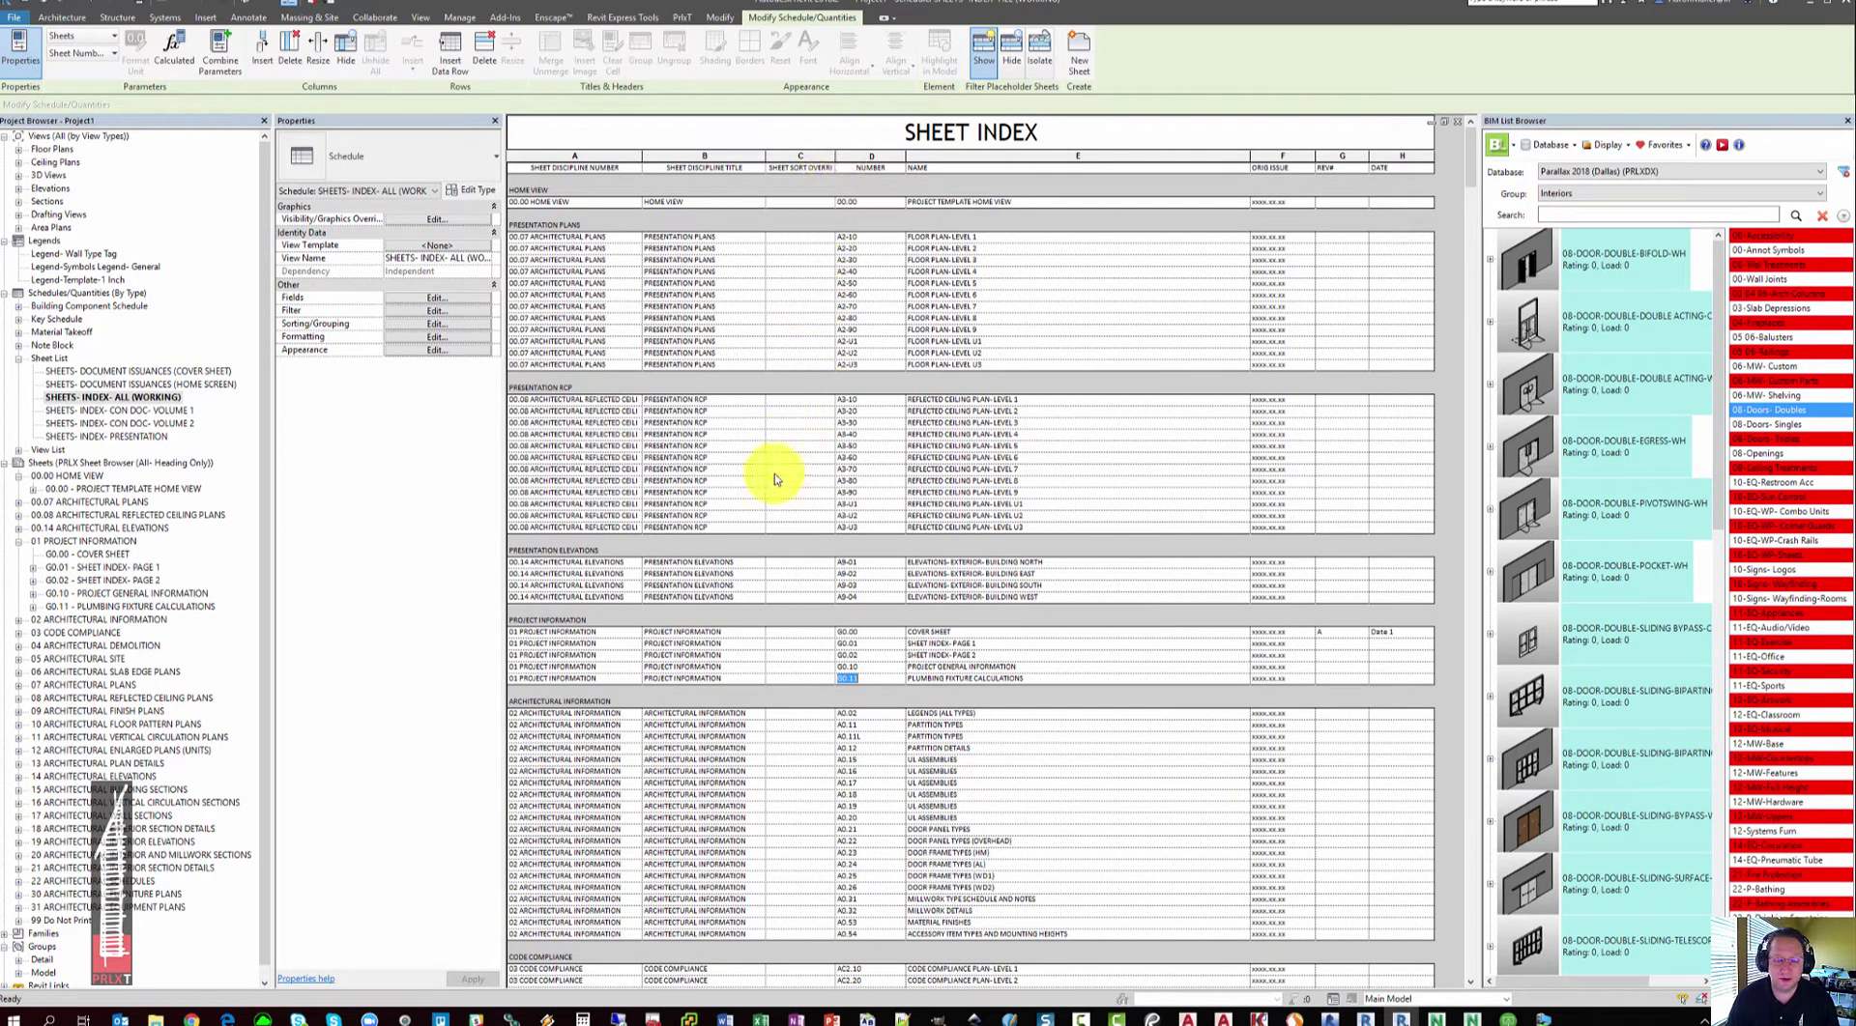
Step: Examine the blank sort override cells and the sheet numbers of the Architectural Information group in the working index
scroll(759, 604, down, 5)
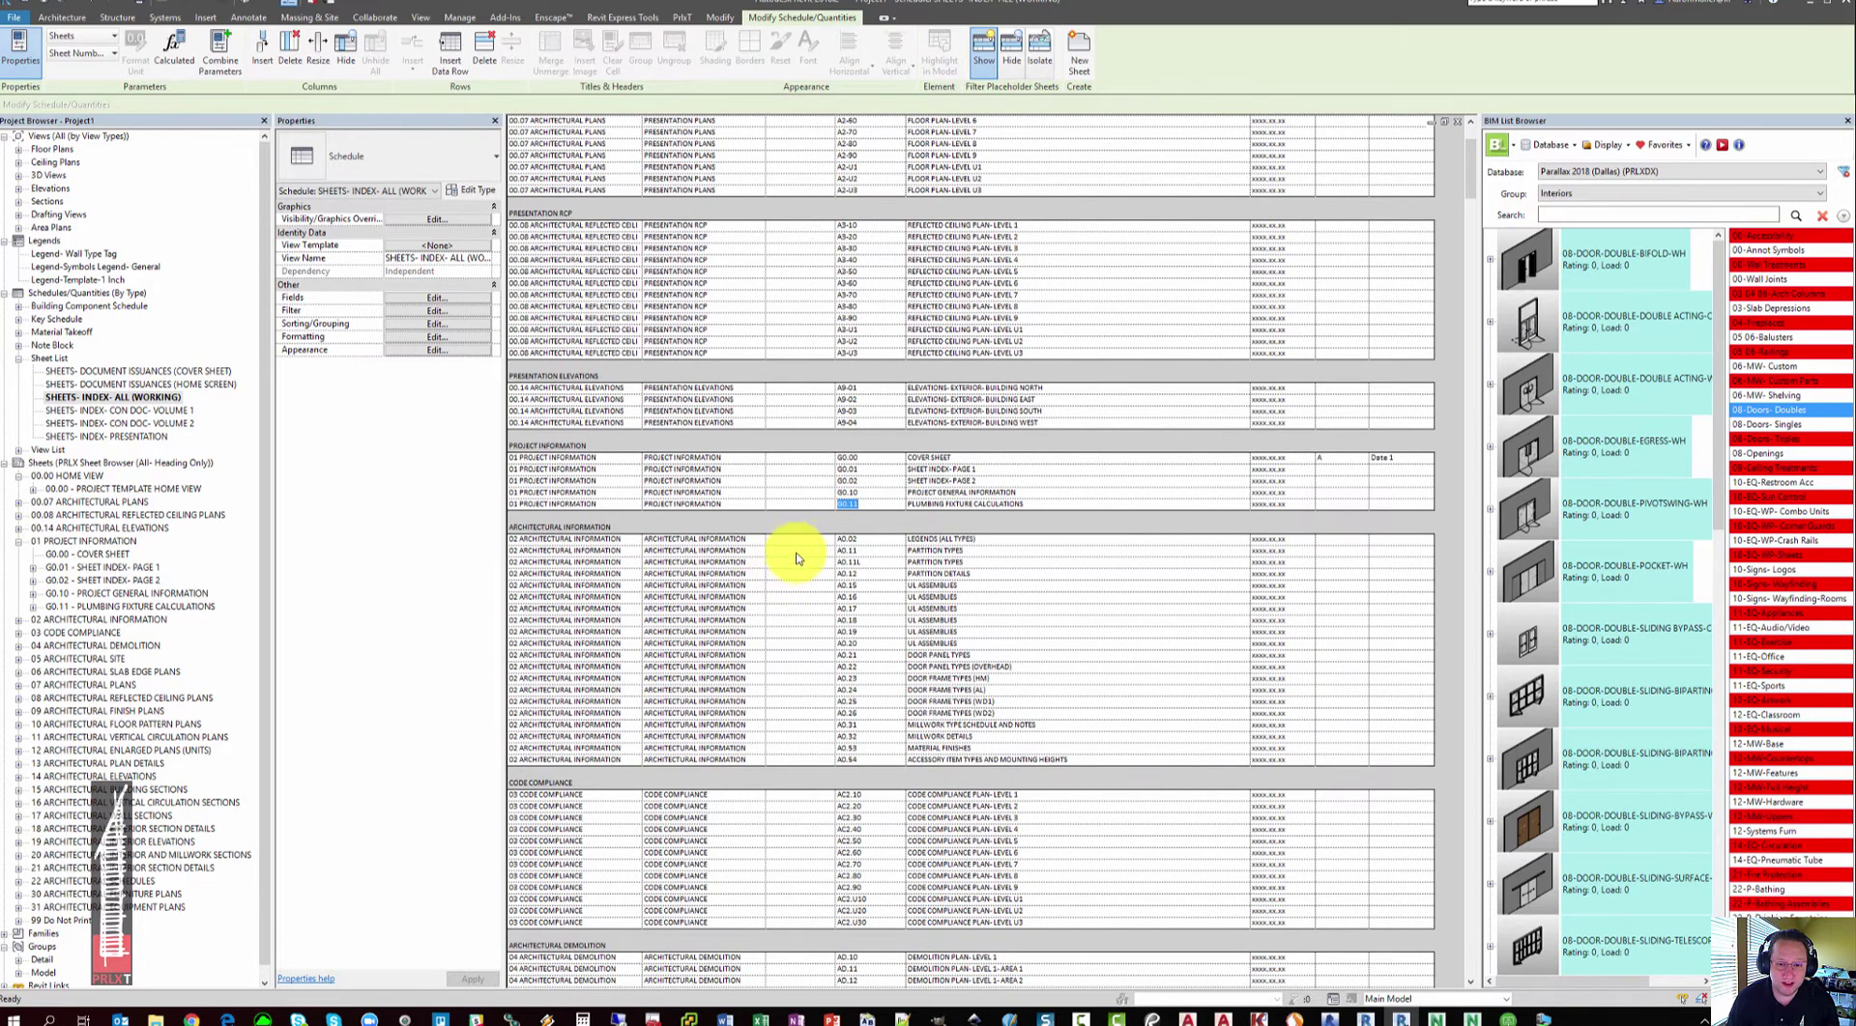
scroll(797, 558, down, 4)
drag(805, 398, 807, 626)
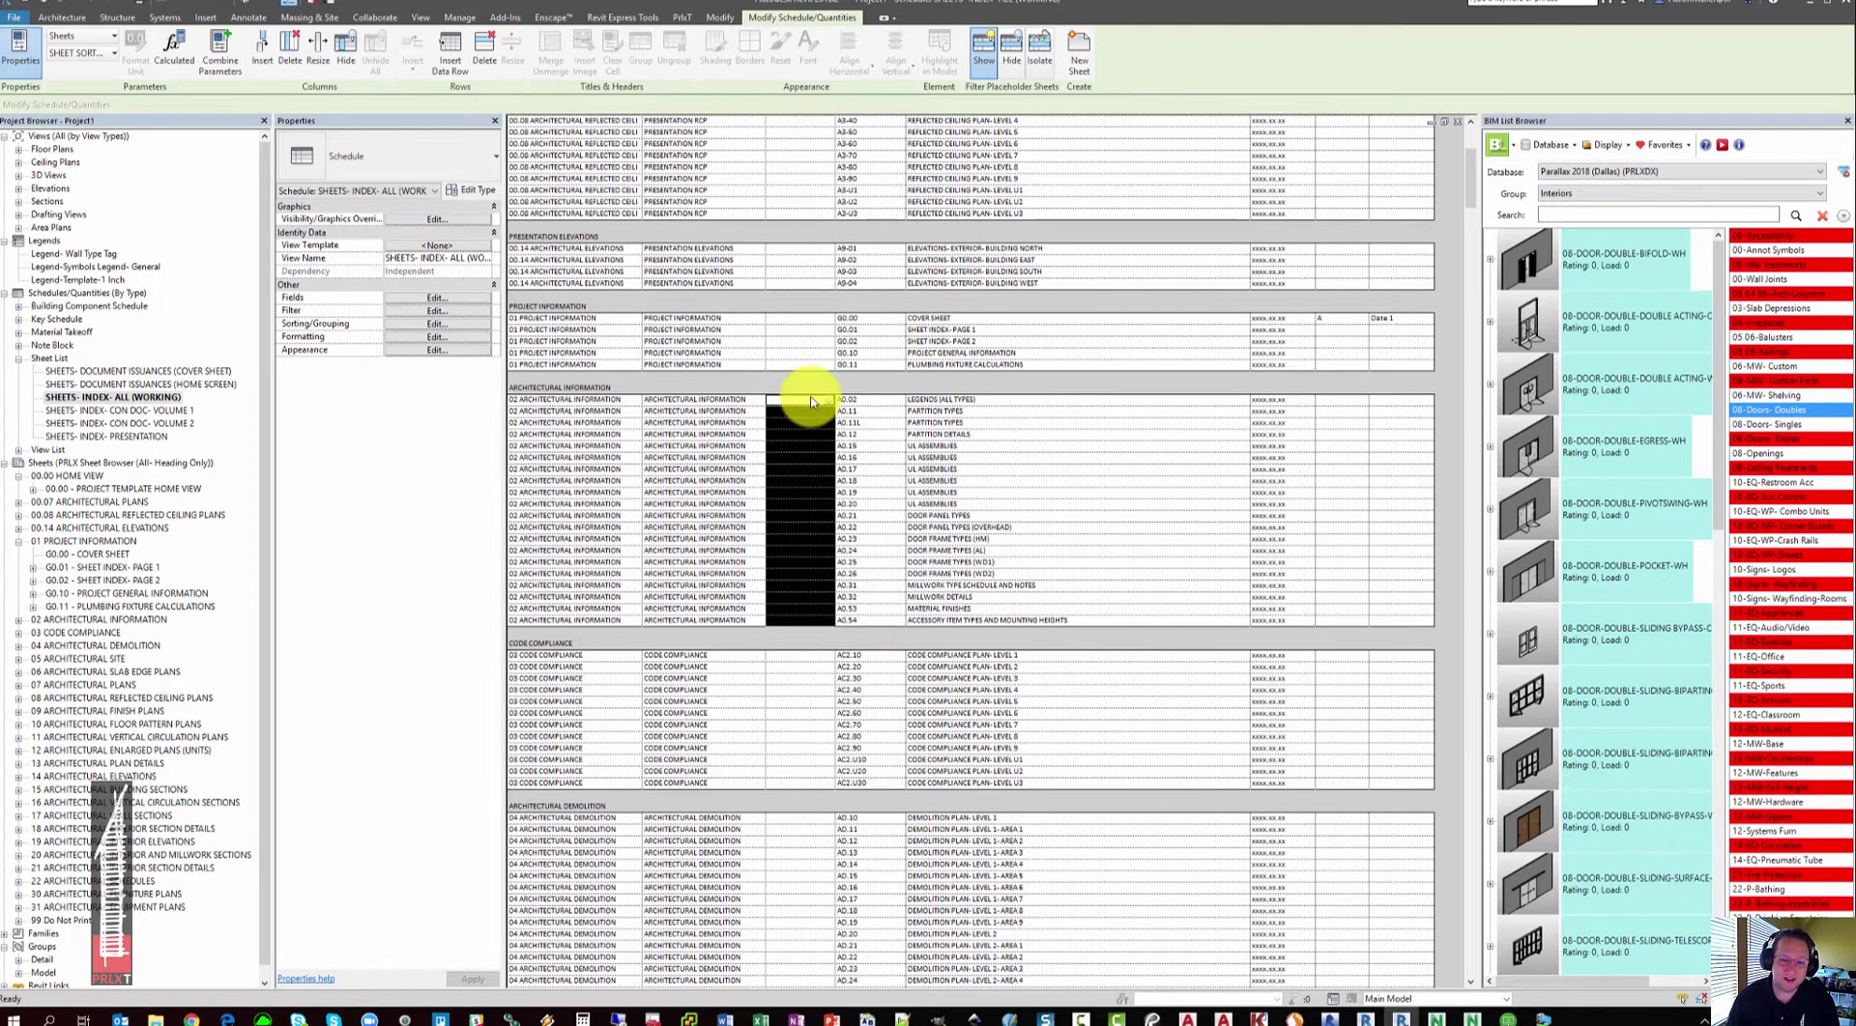
click(889, 450)
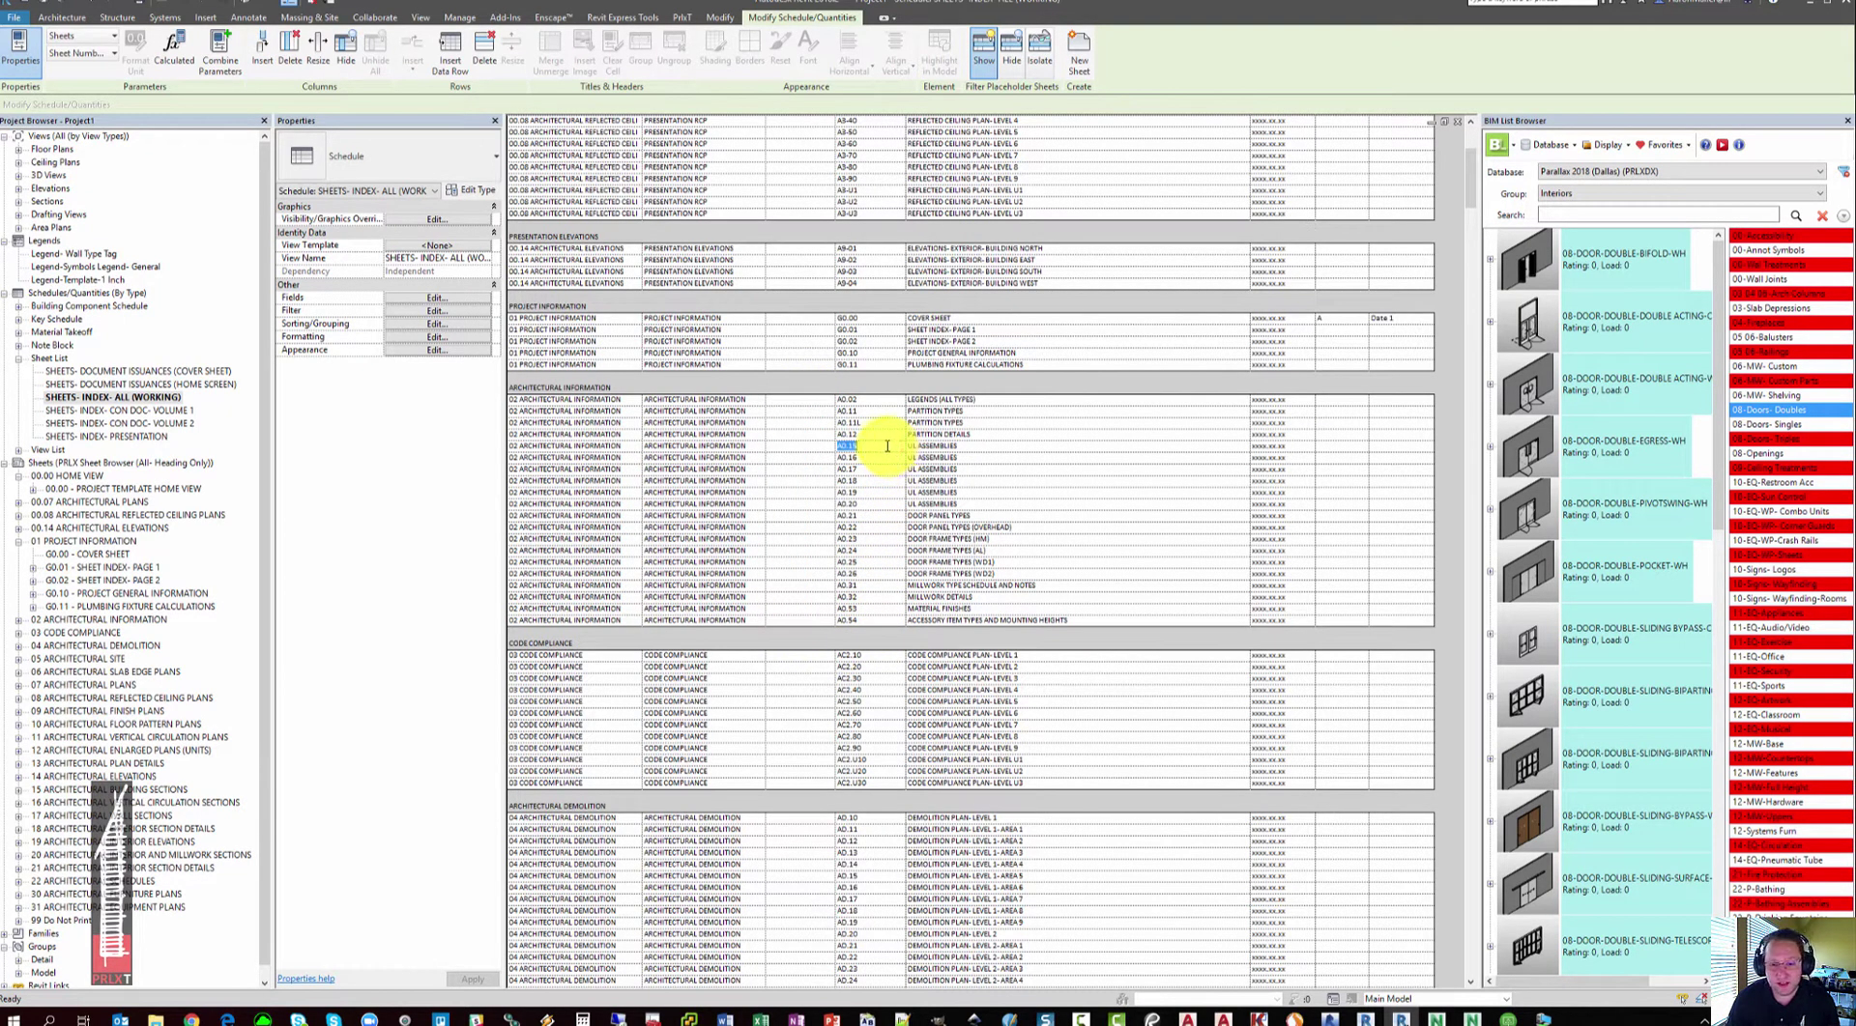
click(848, 445)
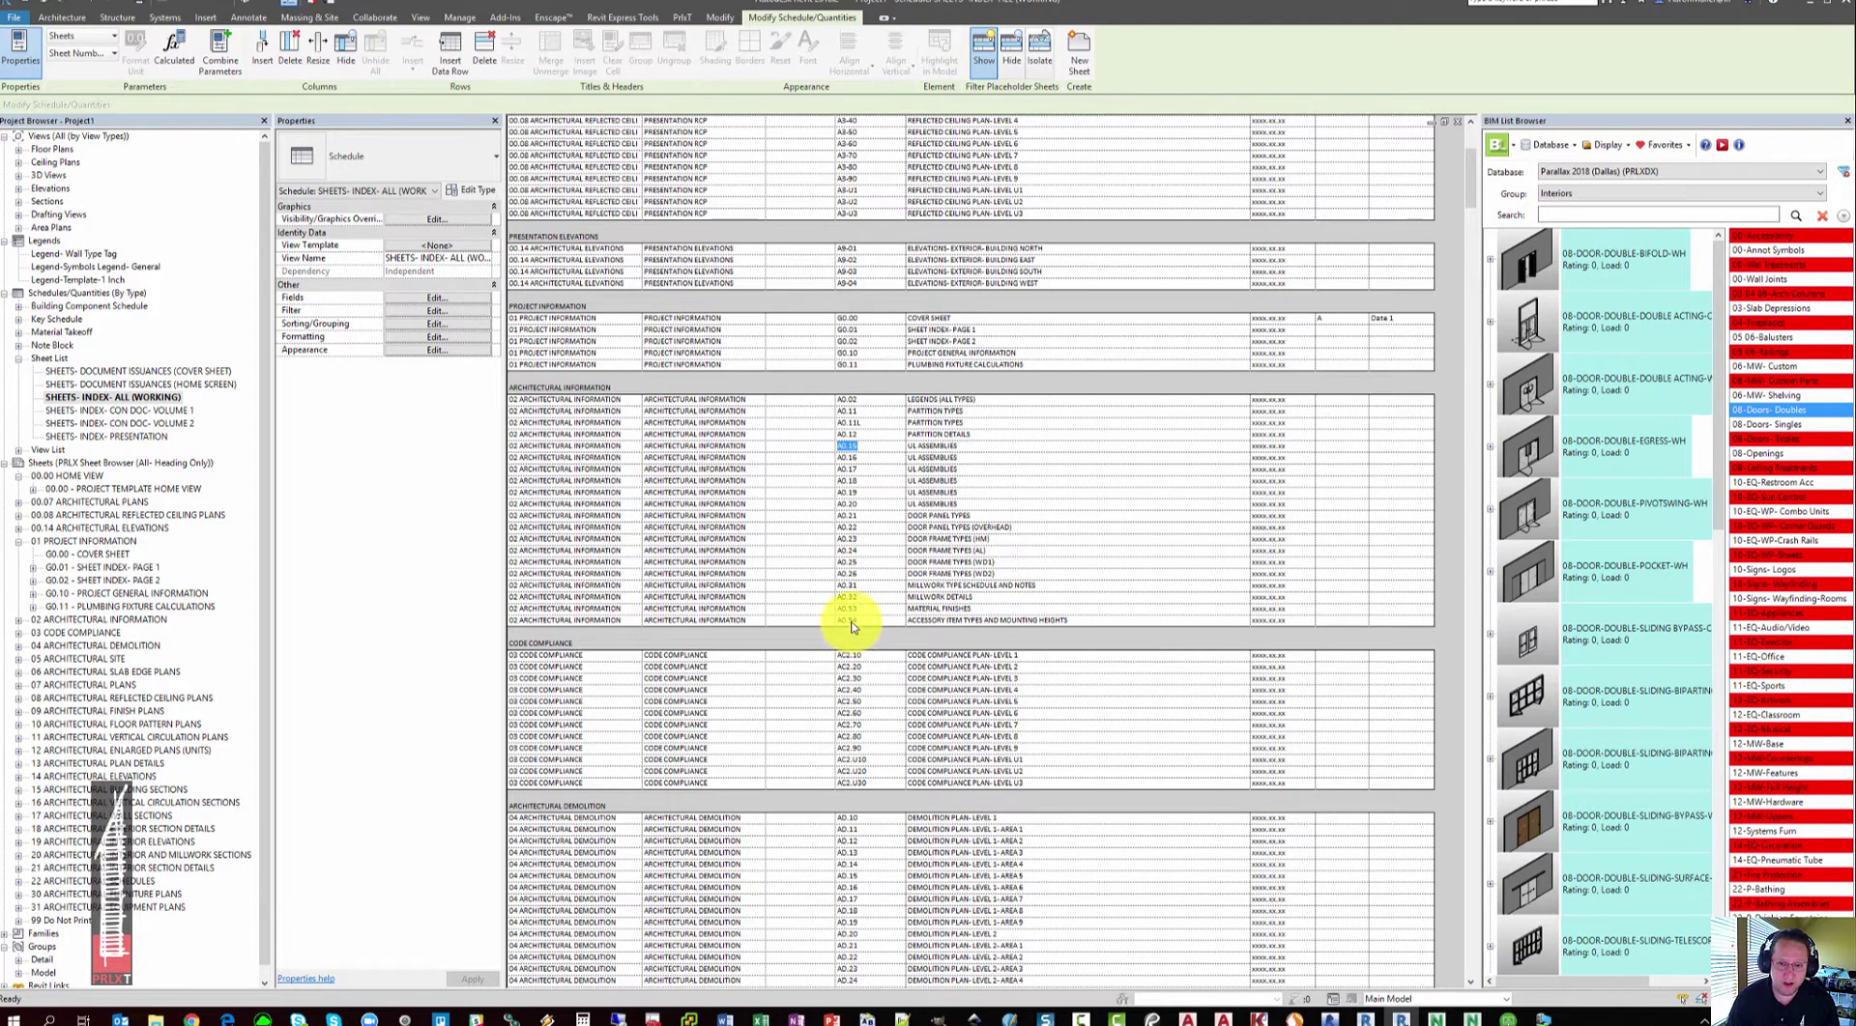
Step: Set the sort override to 1 for the UL Assemblies sheets A0.15 and A0.16 in the Architectural Information group
click(792, 448)
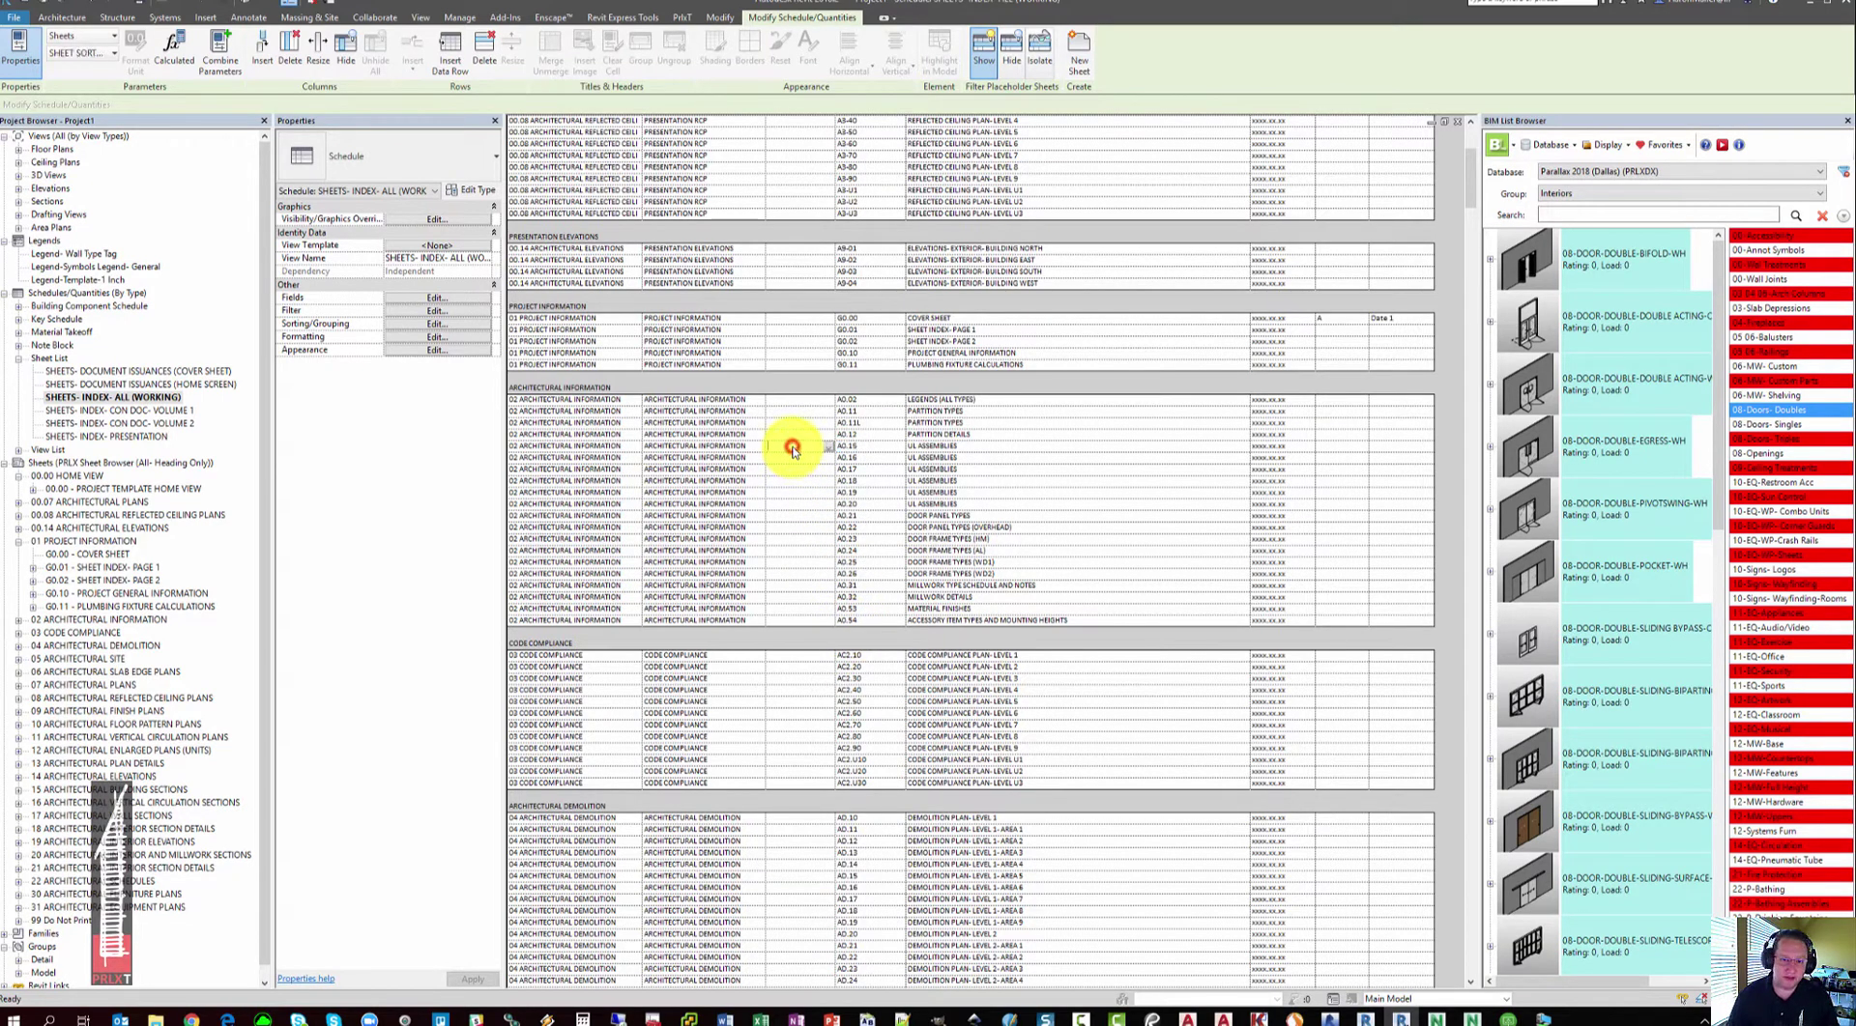
text(1)
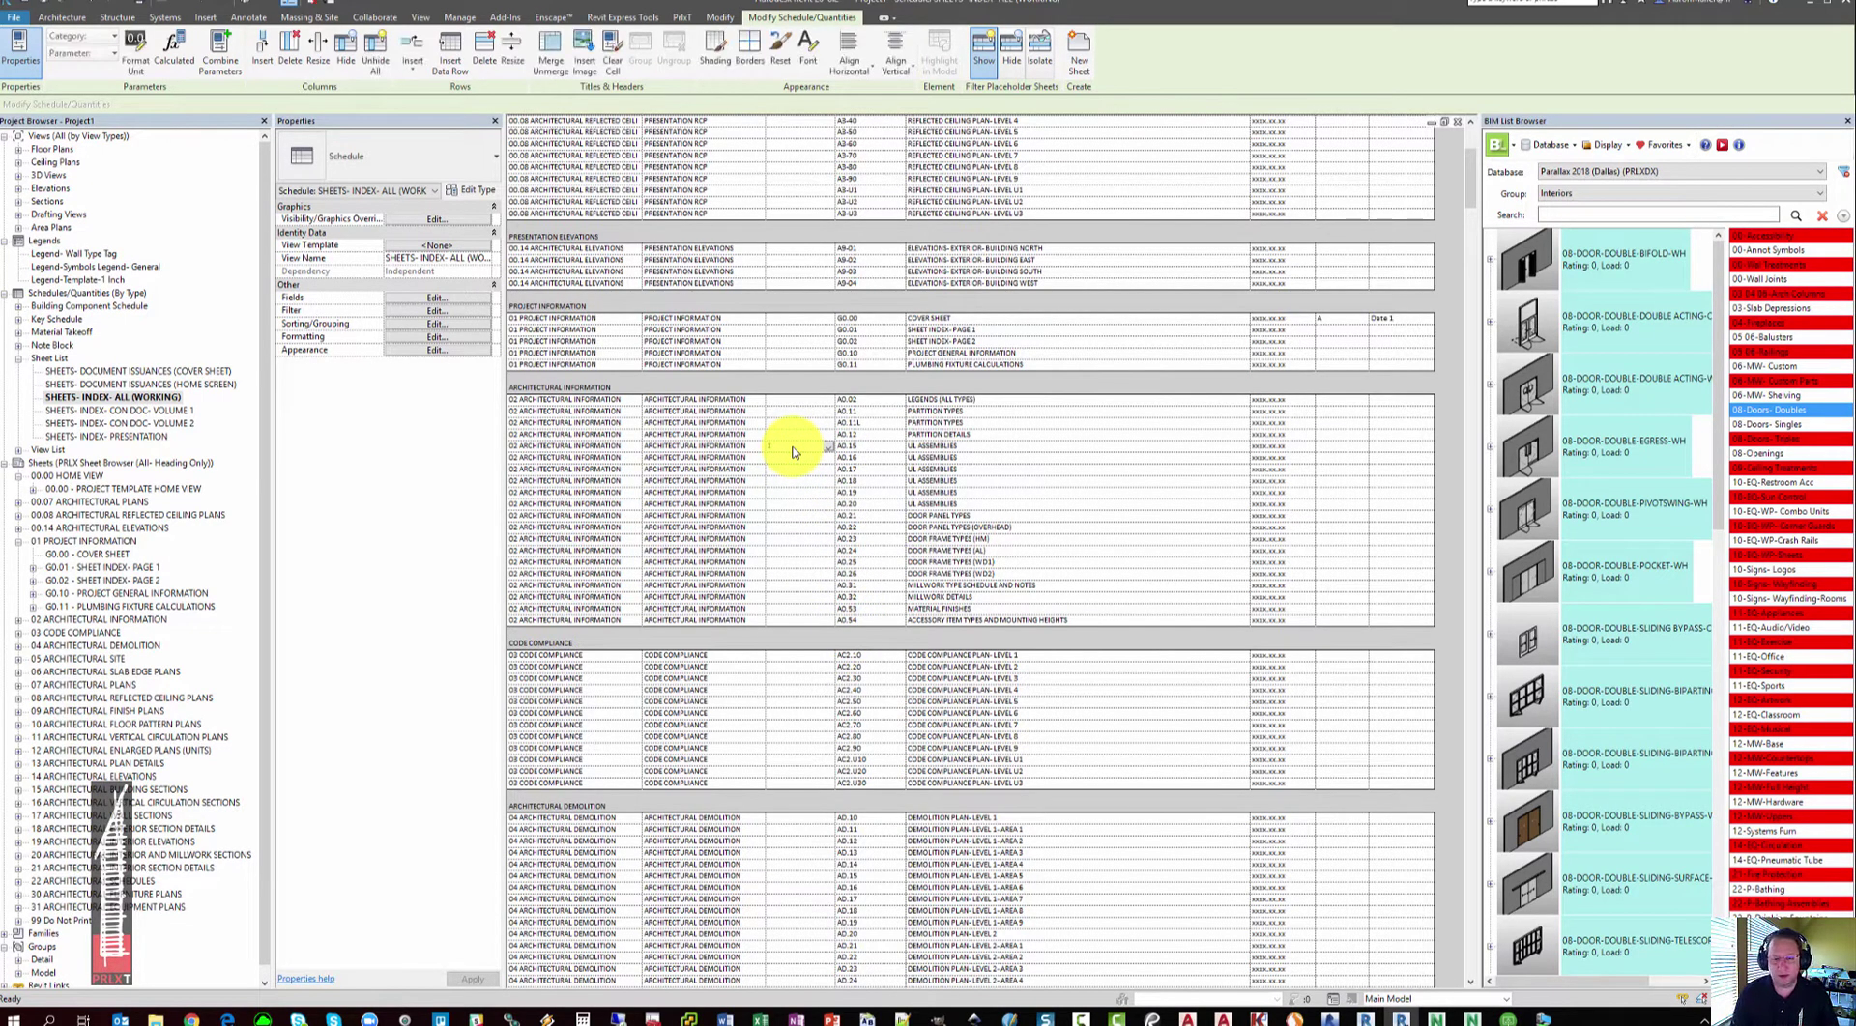
key(Return)
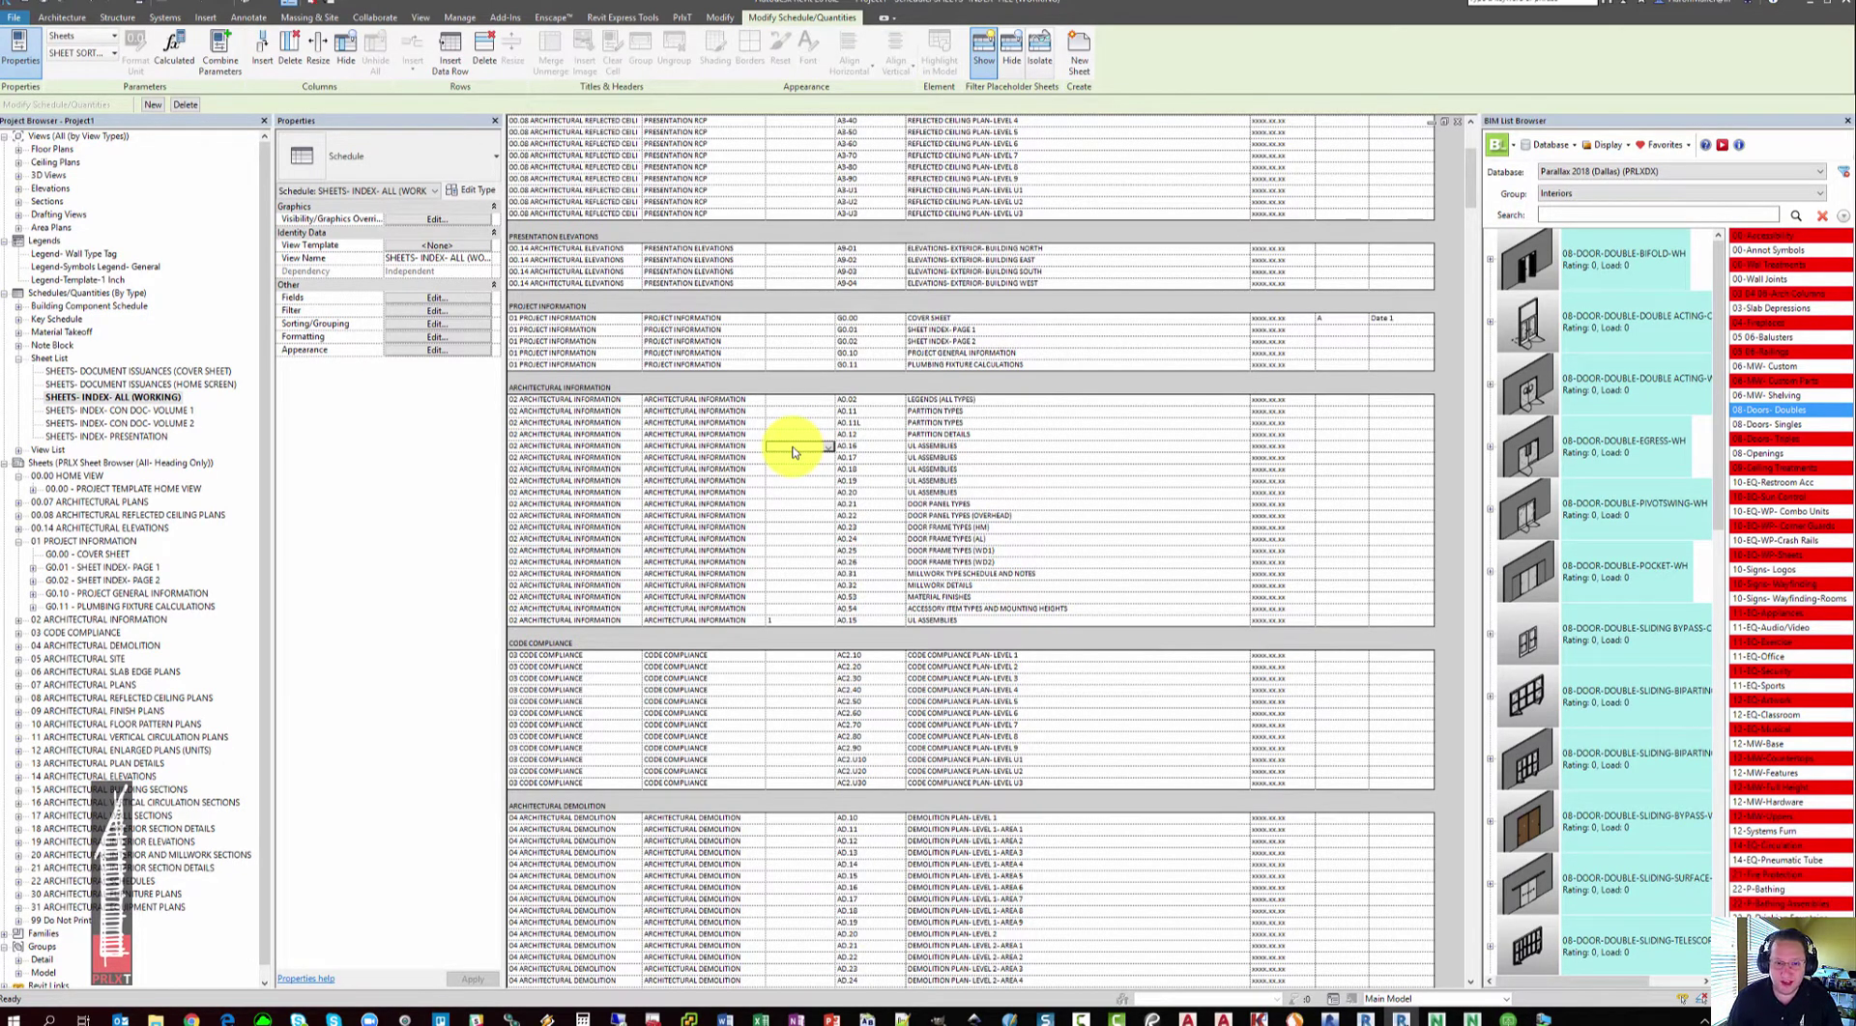
click(792, 448)
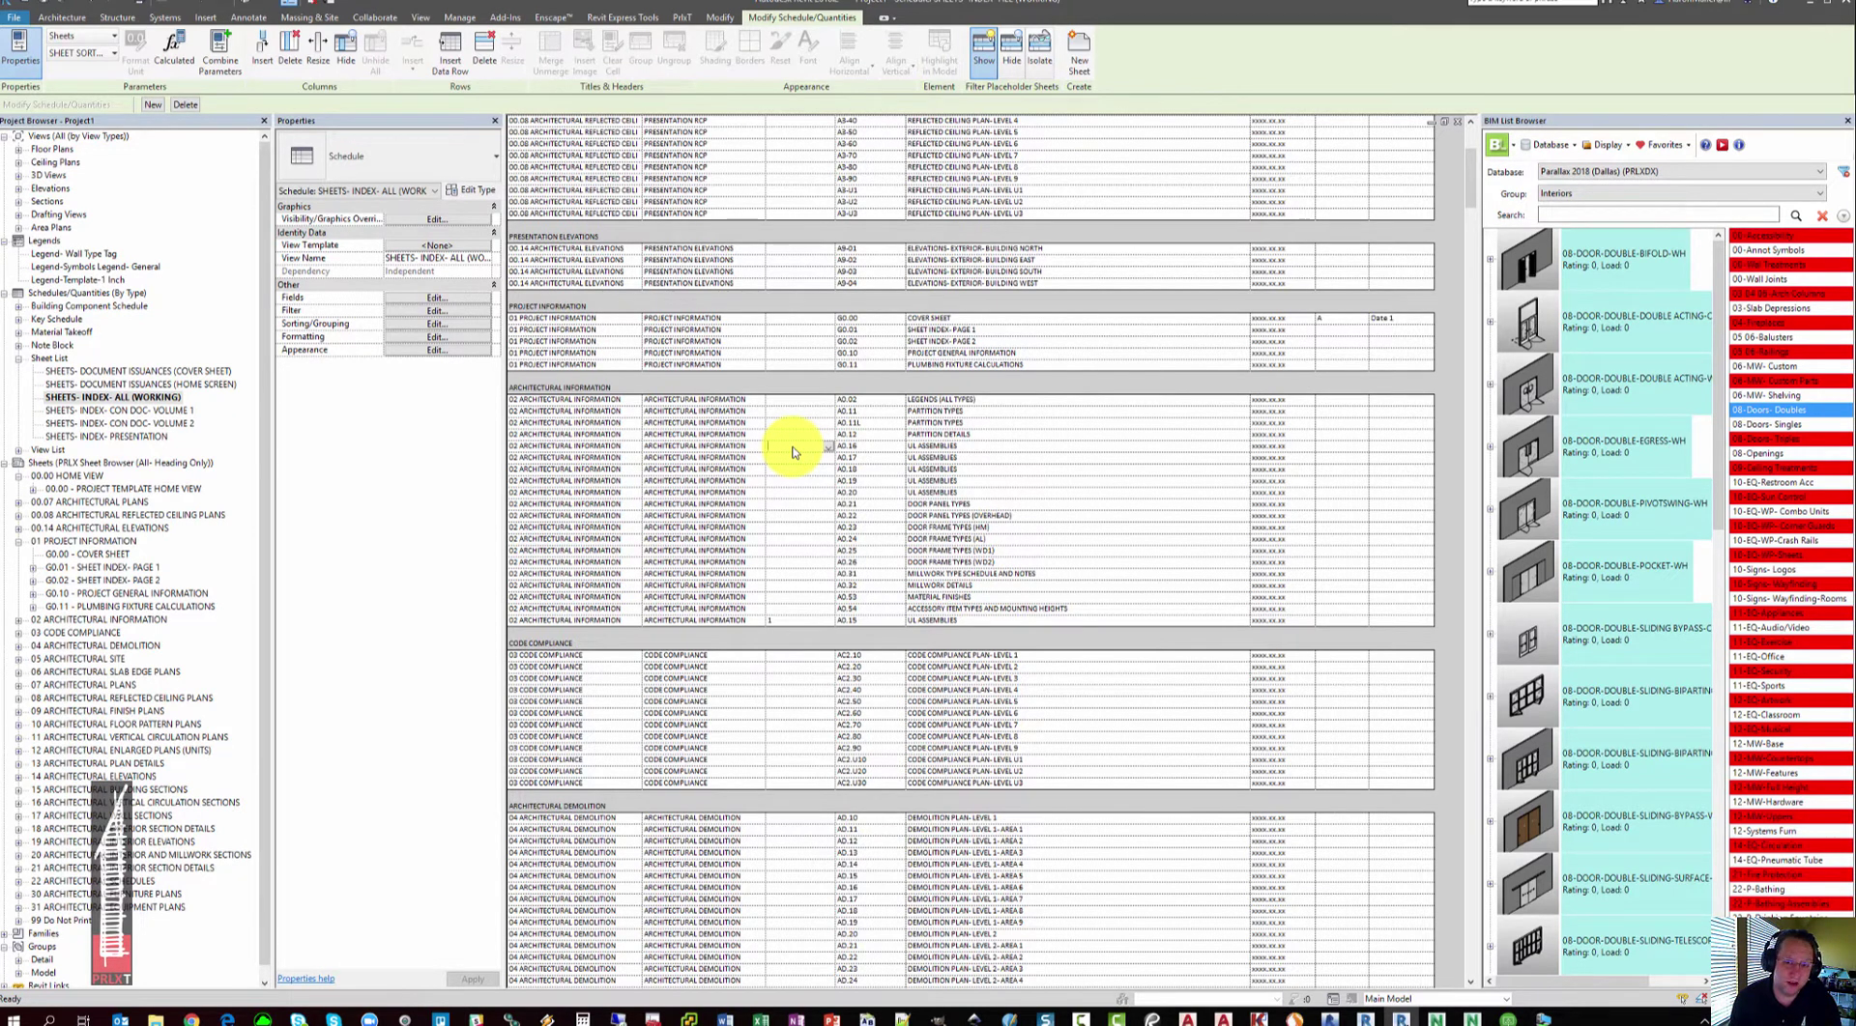
click(792, 449)
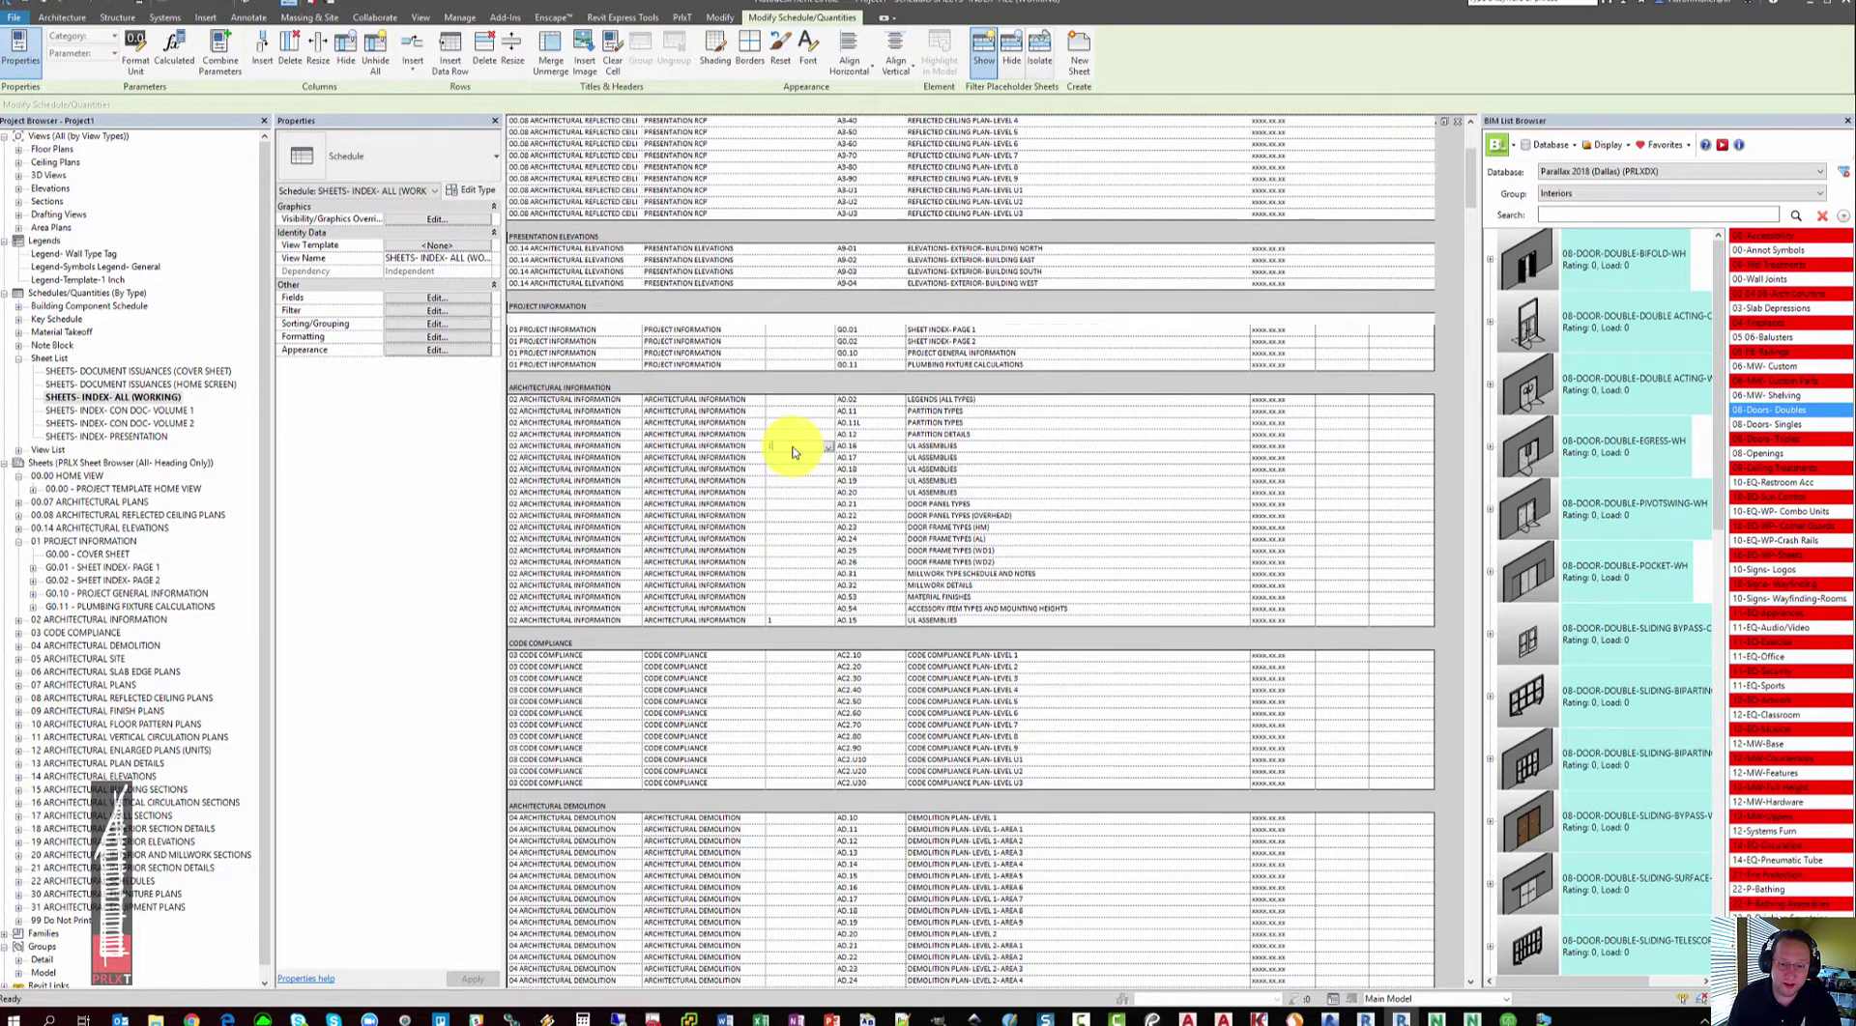
click(788, 611)
drag(788, 624, 873, 624)
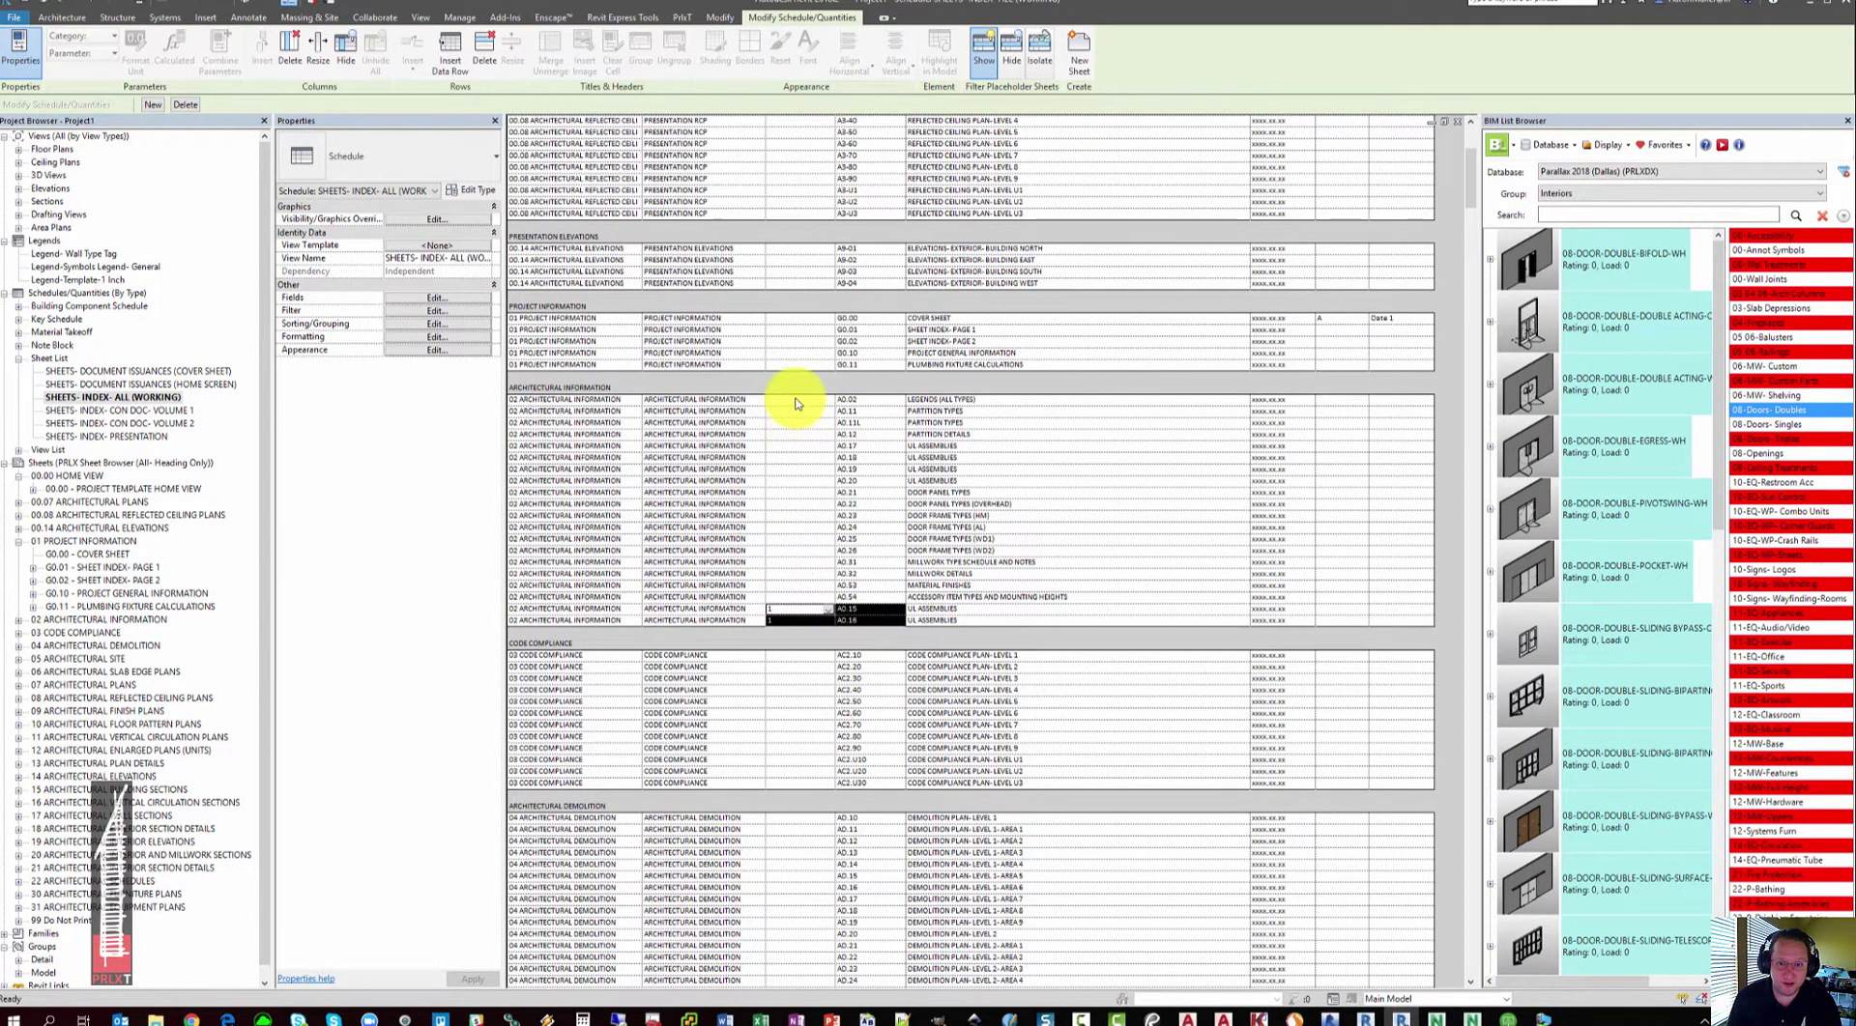
Step: Give the Legends (All Types) sheet A0.02 a higher sort override than the two UL Assemblies sheets, and review the group's override column
drag(789, 400, 817, 607)
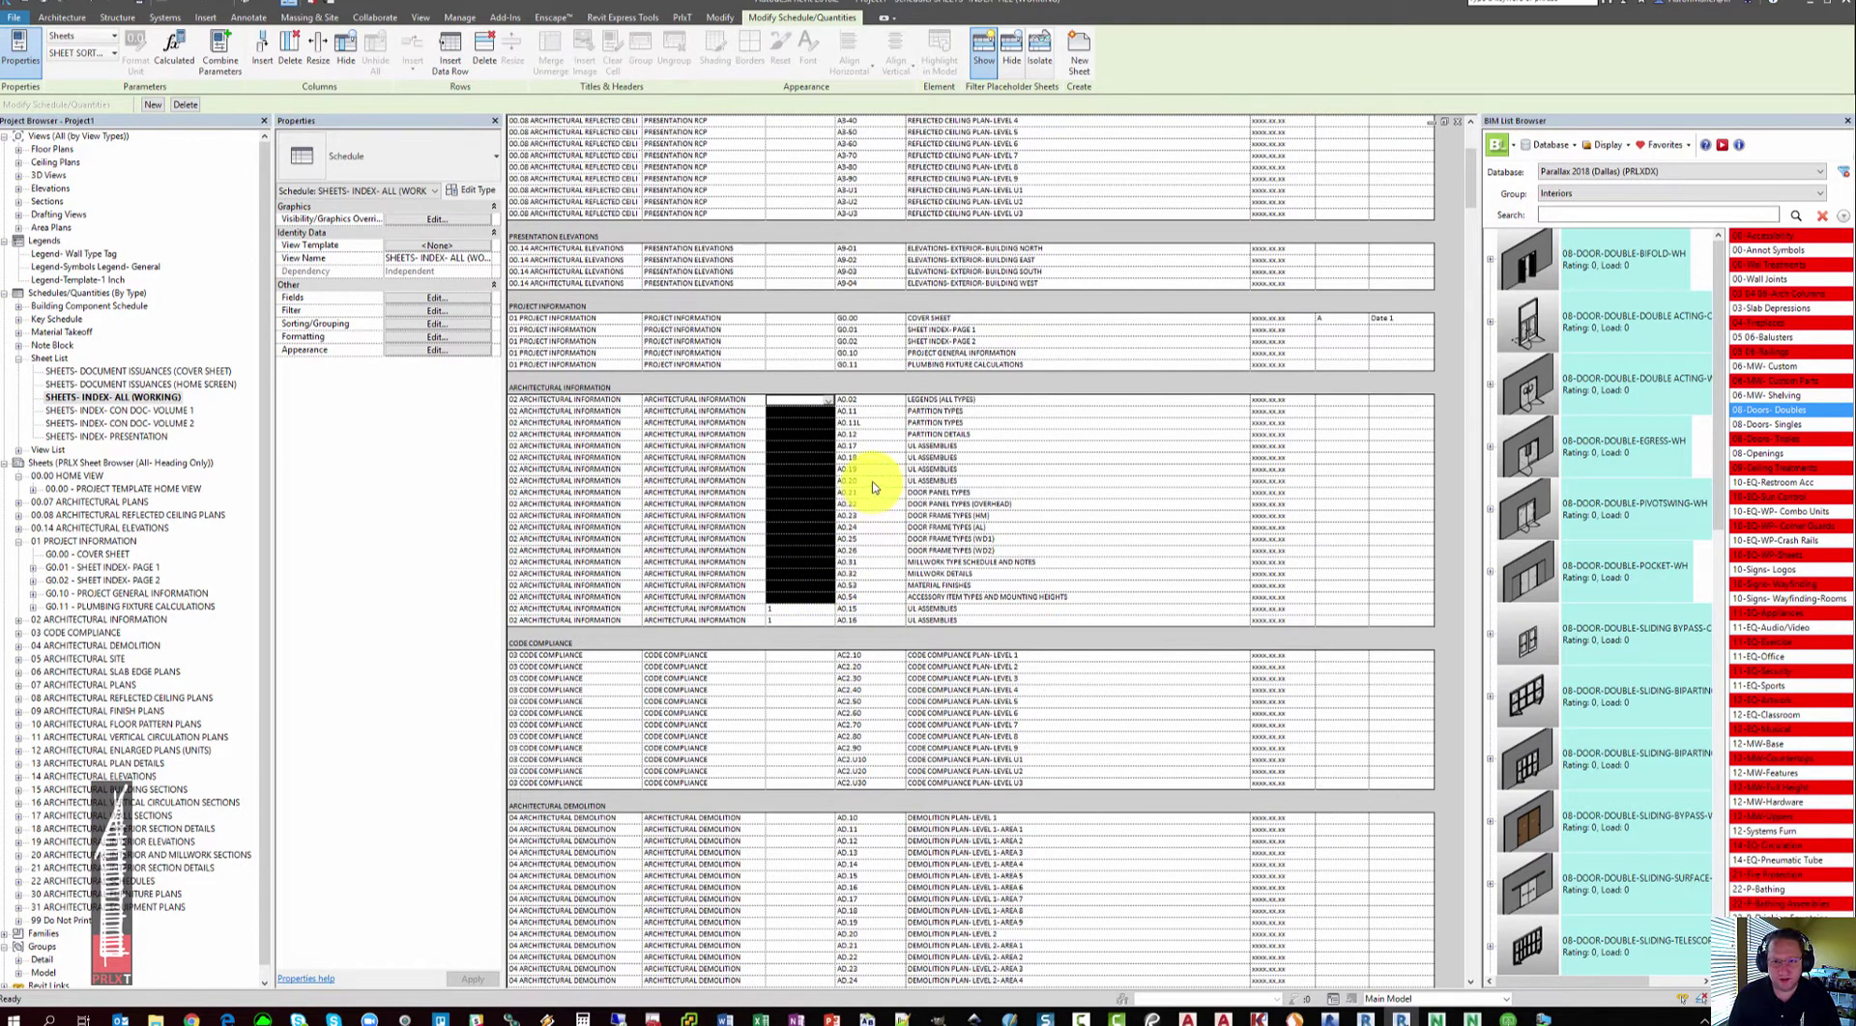
click(867, 400)
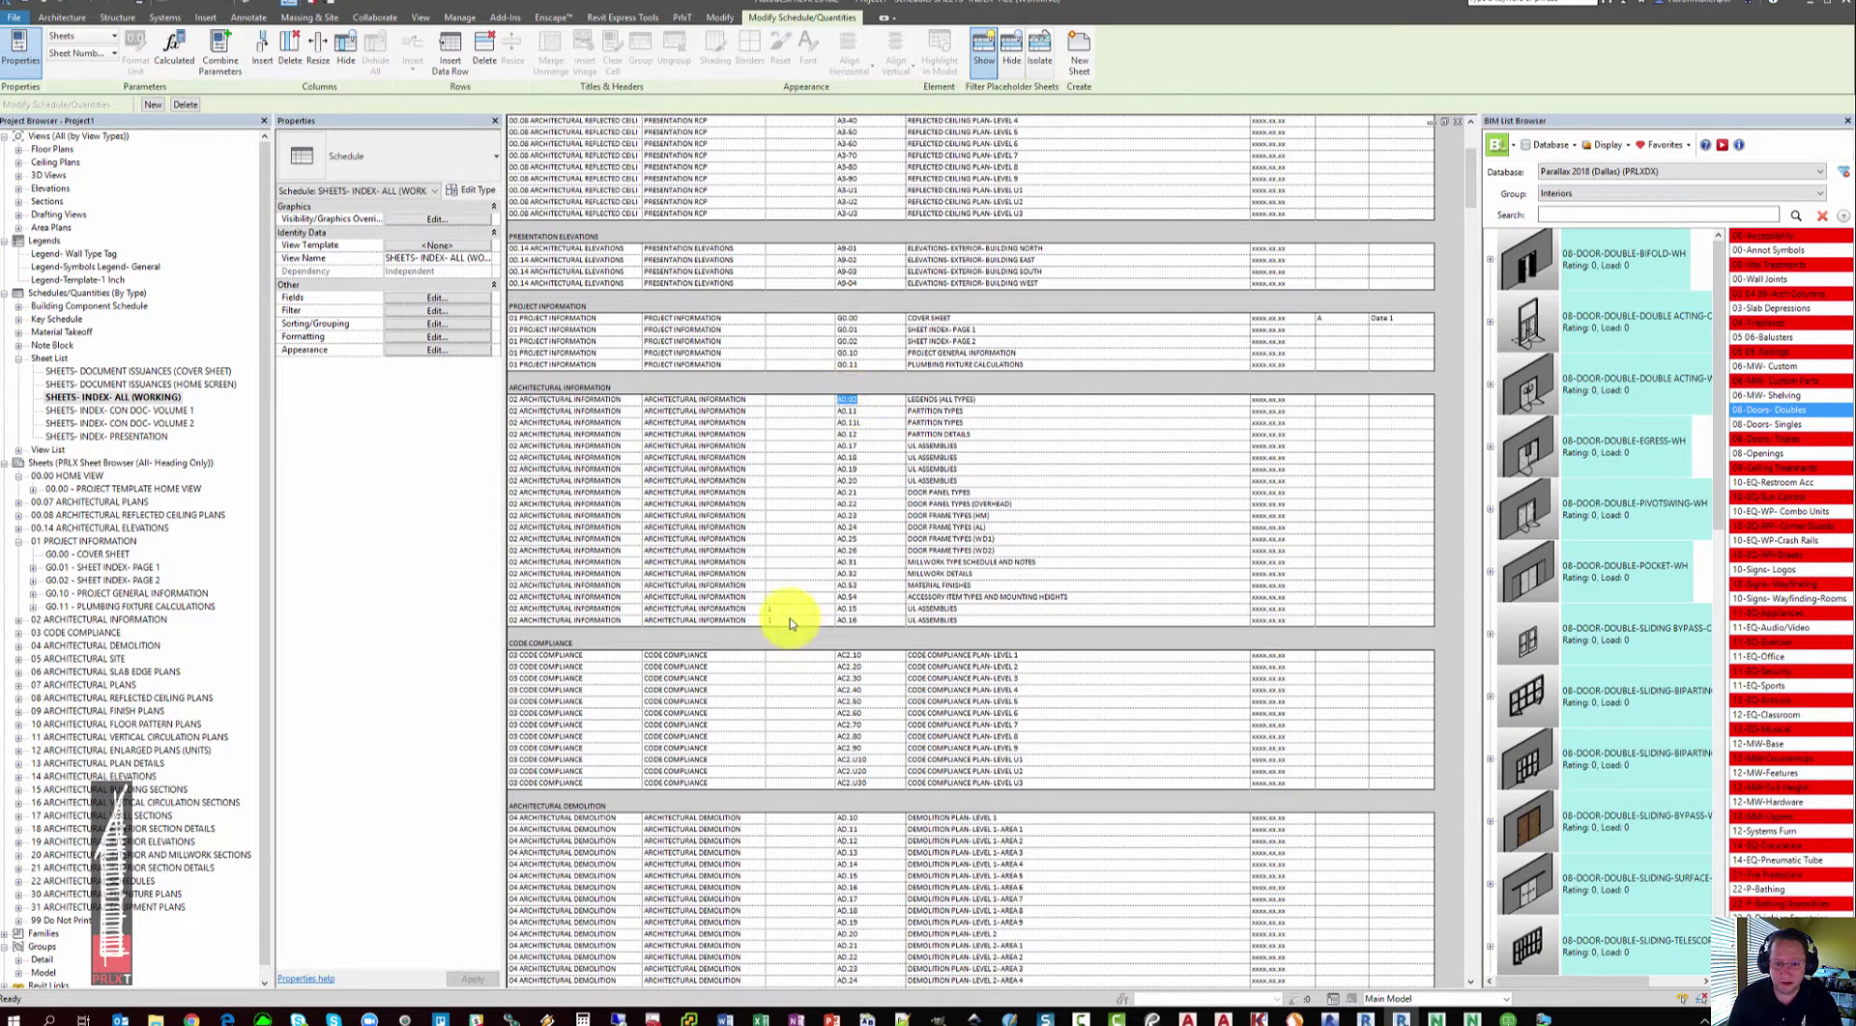
drag(850, 609, 858, 621)
click(776, 401)
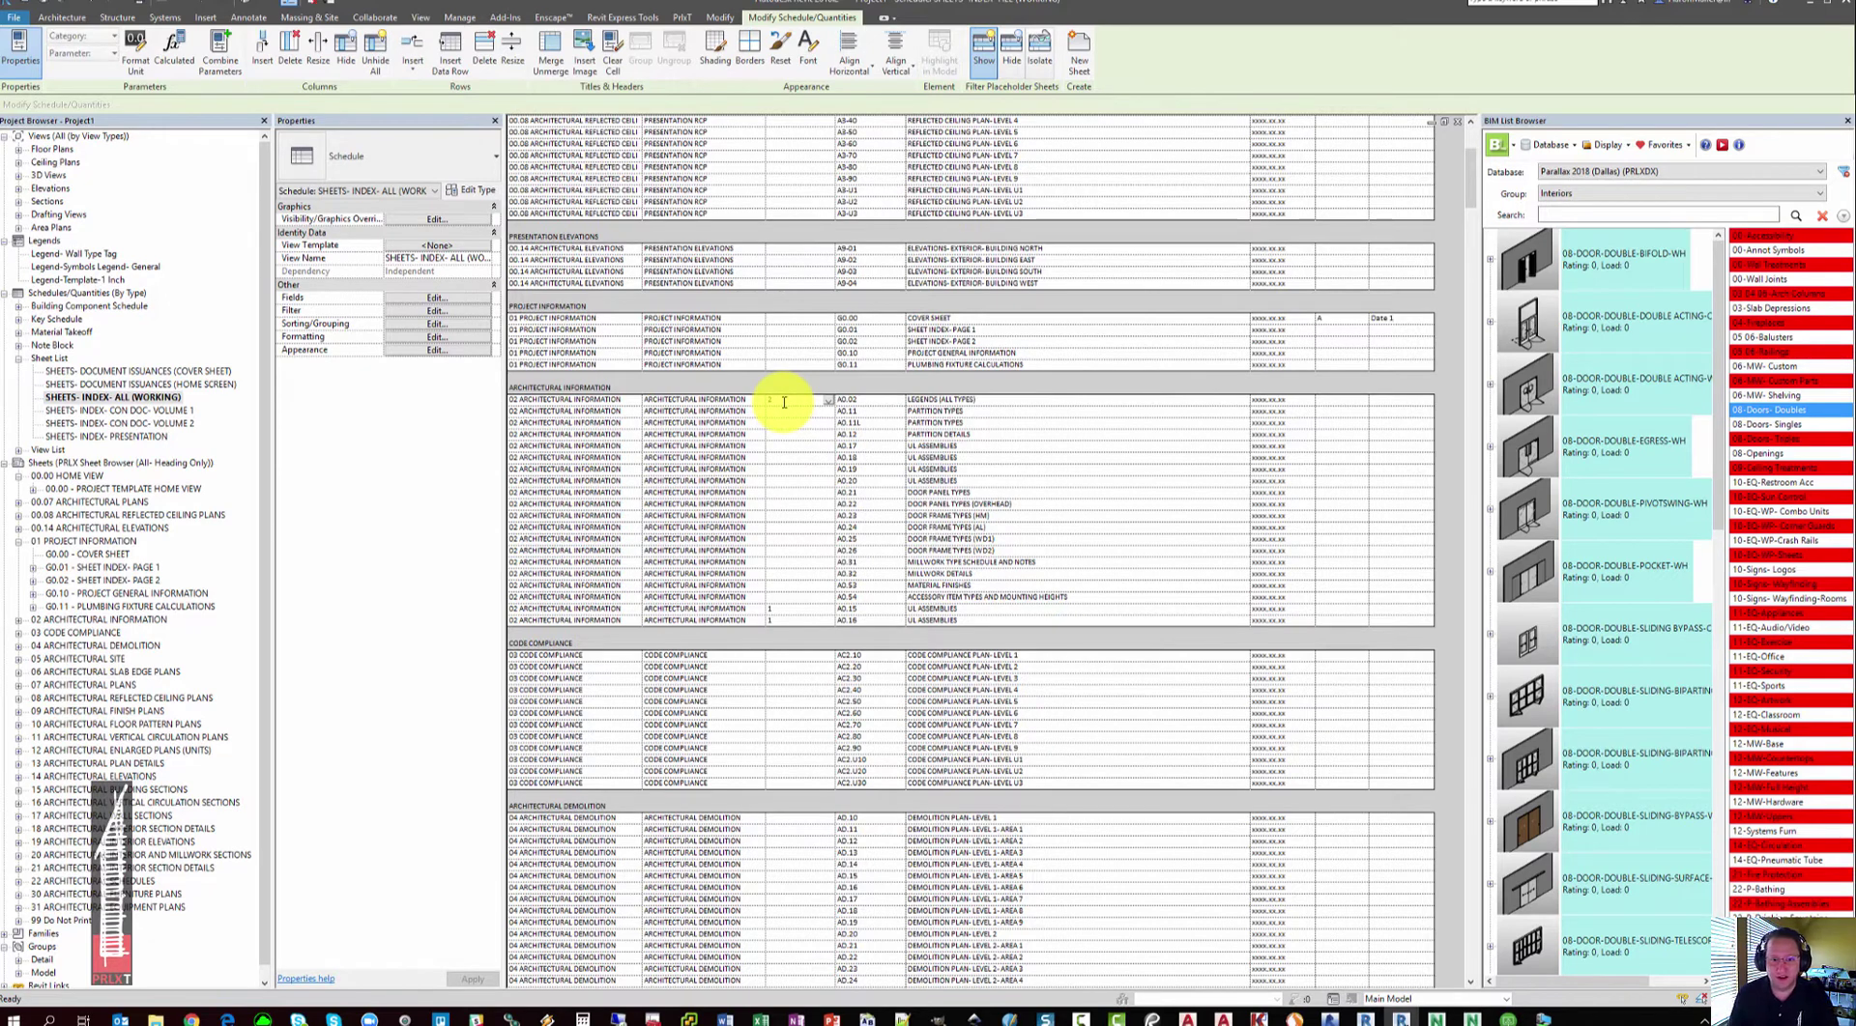
key(Return)
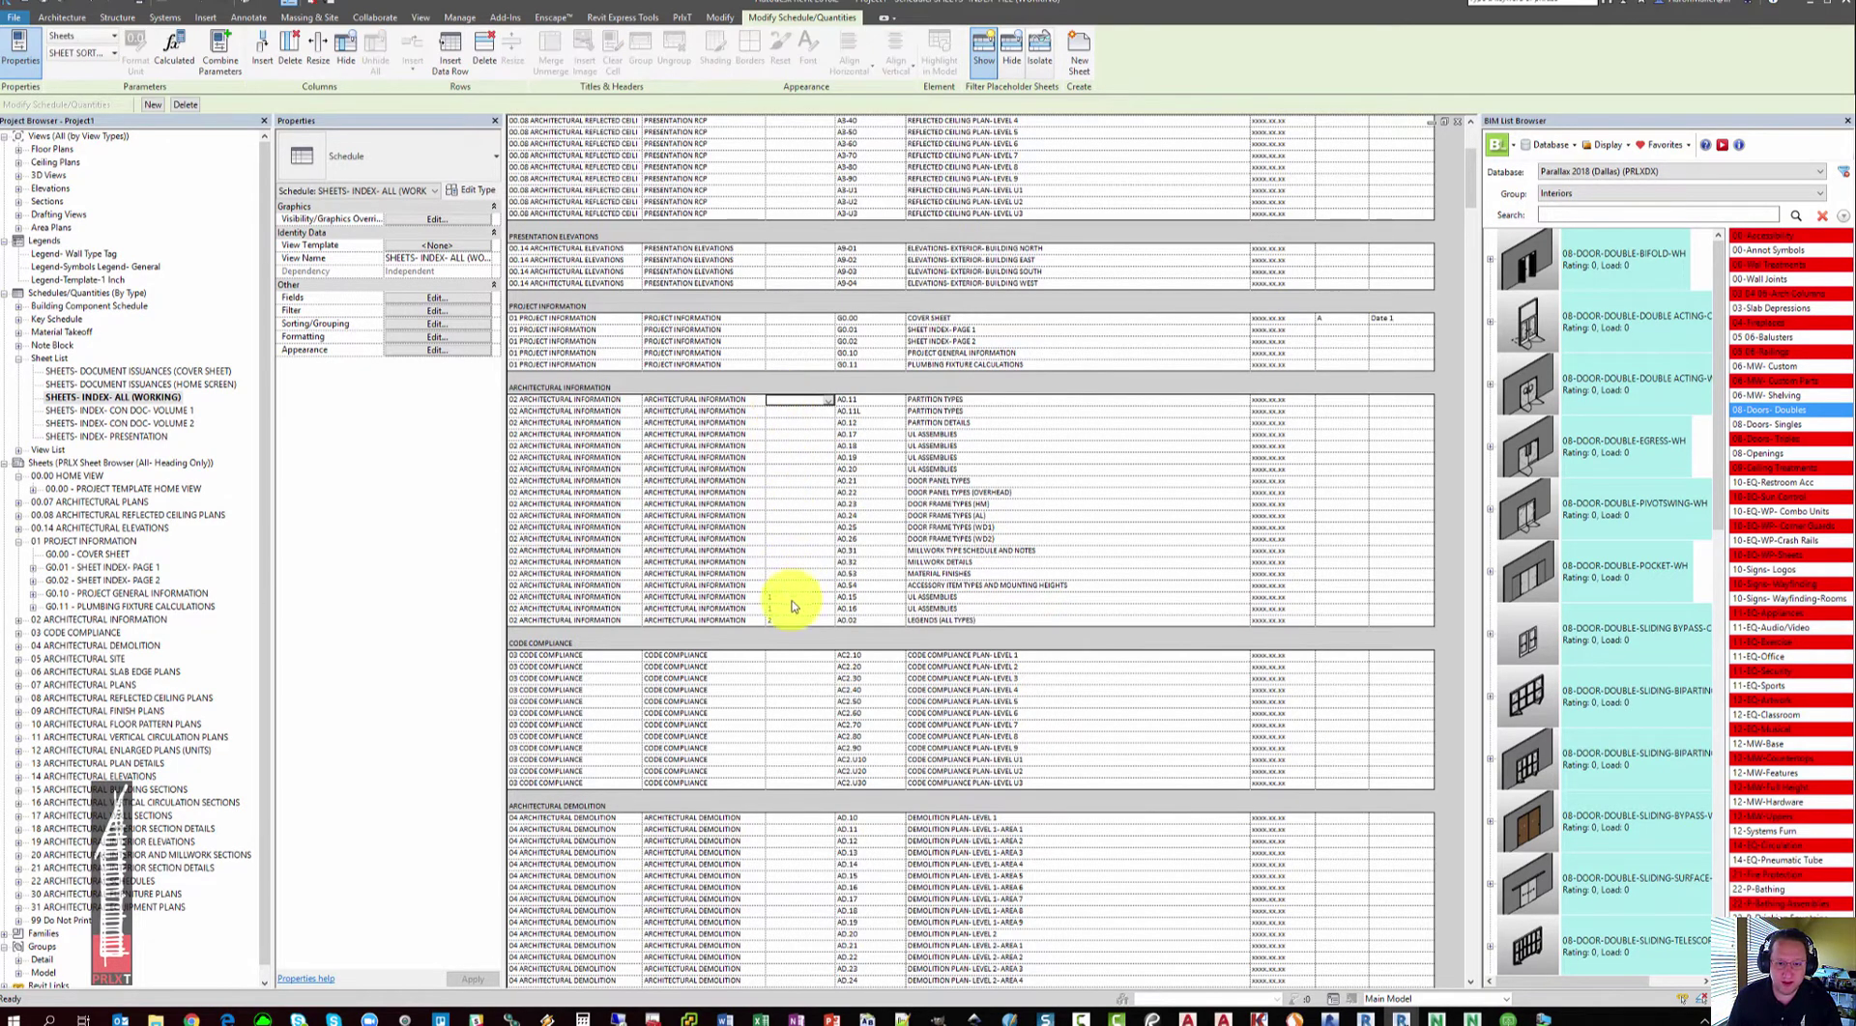
drag(783, 401, 812, 625)
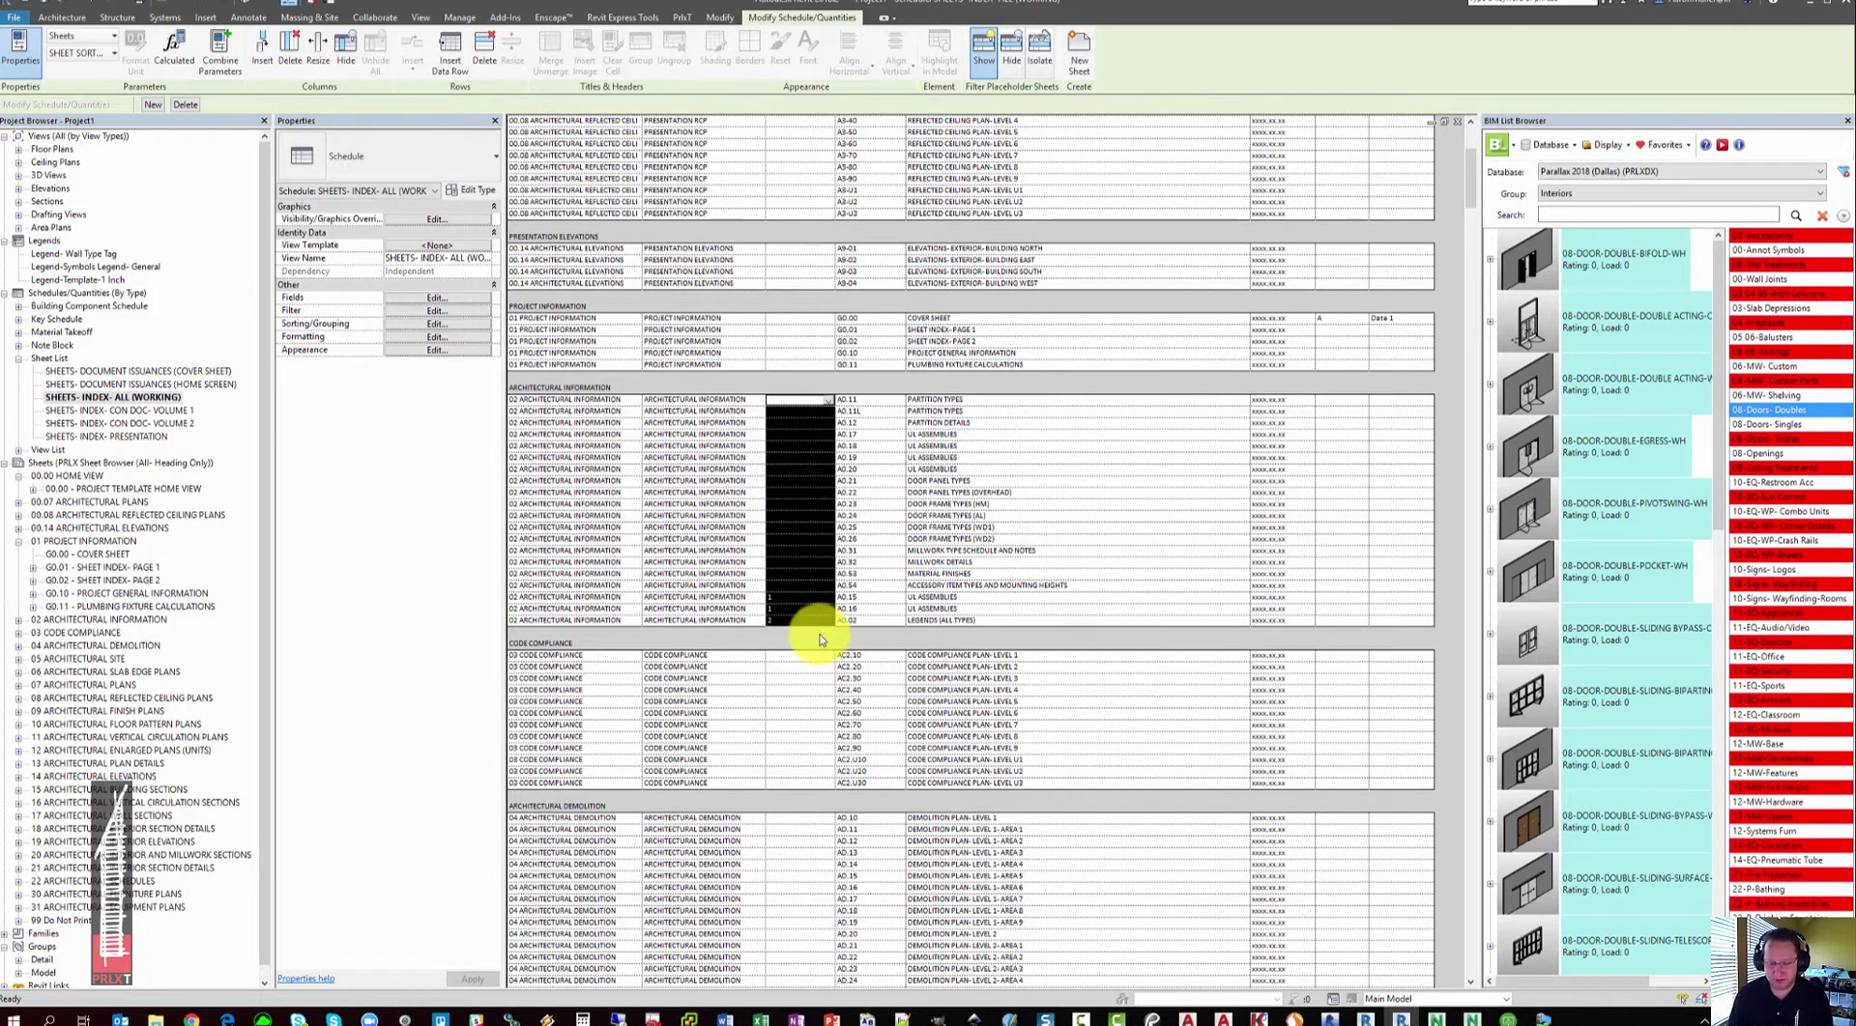
Step: Clear the sort override values of sheets A0.15, A0.16 and A0.02 in the Architectural Information group
click(793, 600)
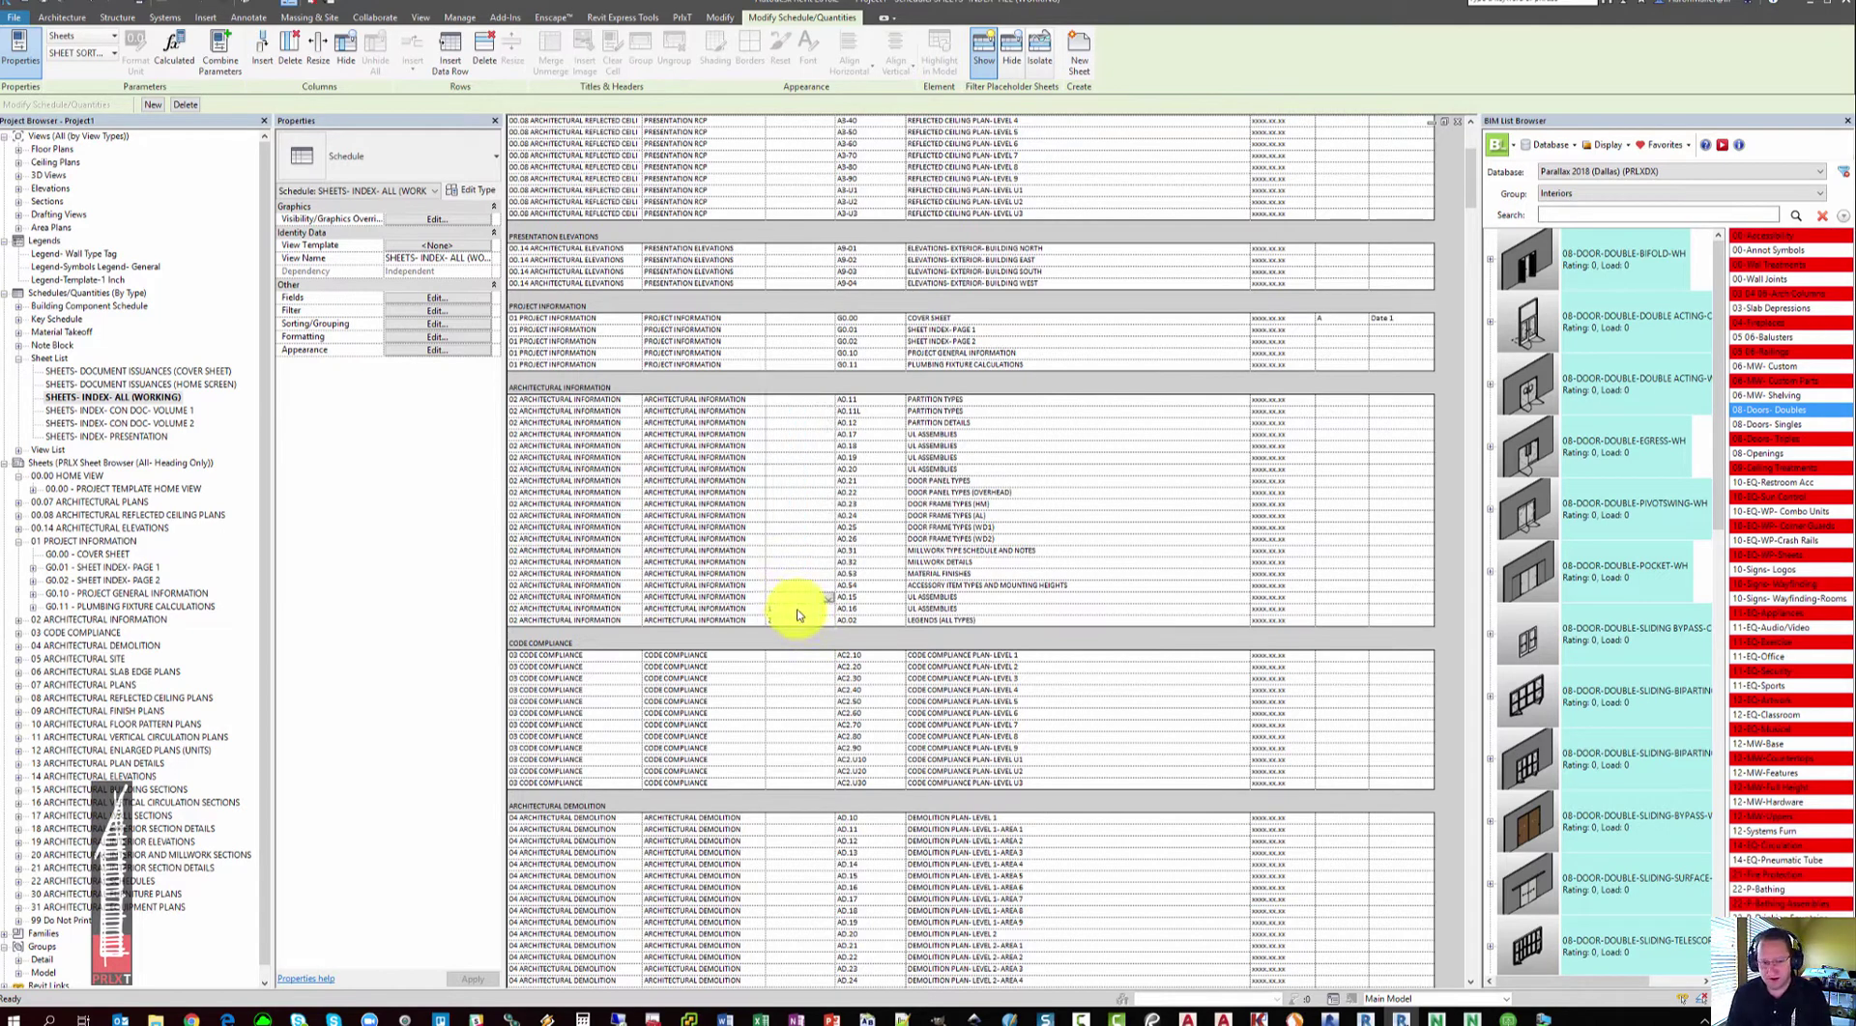
click(792, 601)
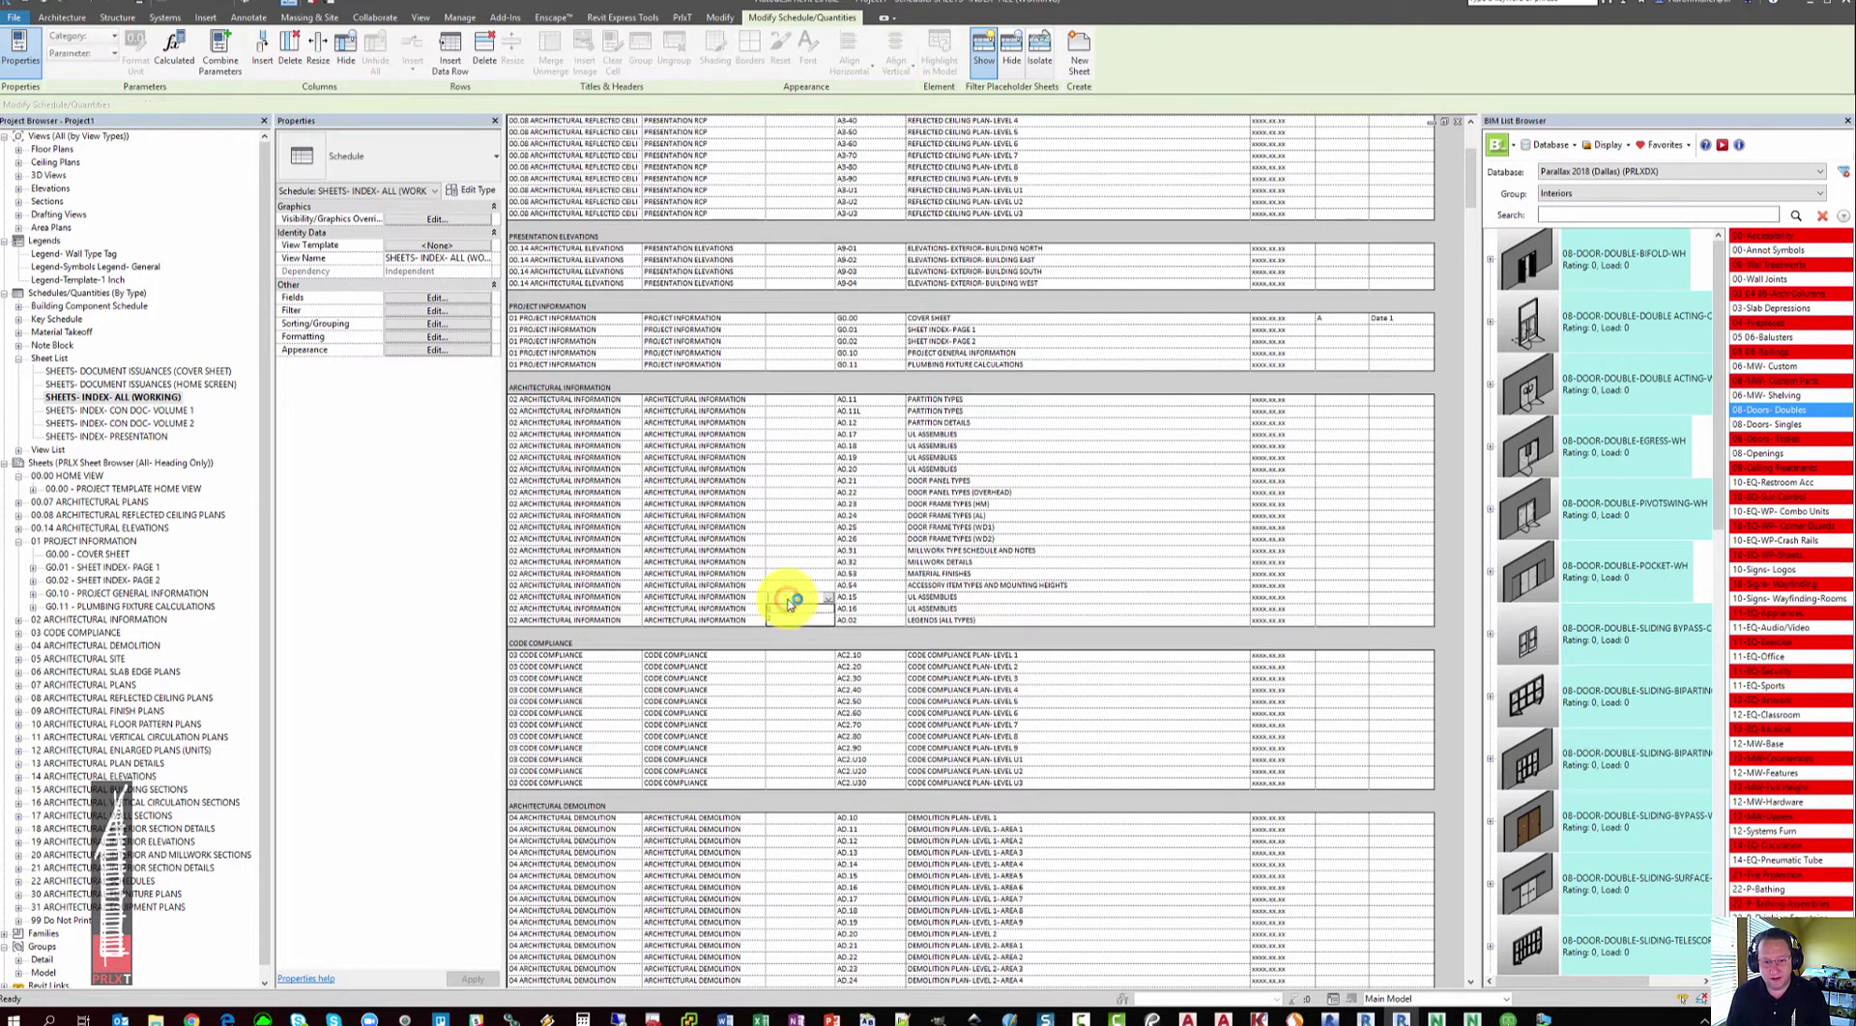
click(784, 642)
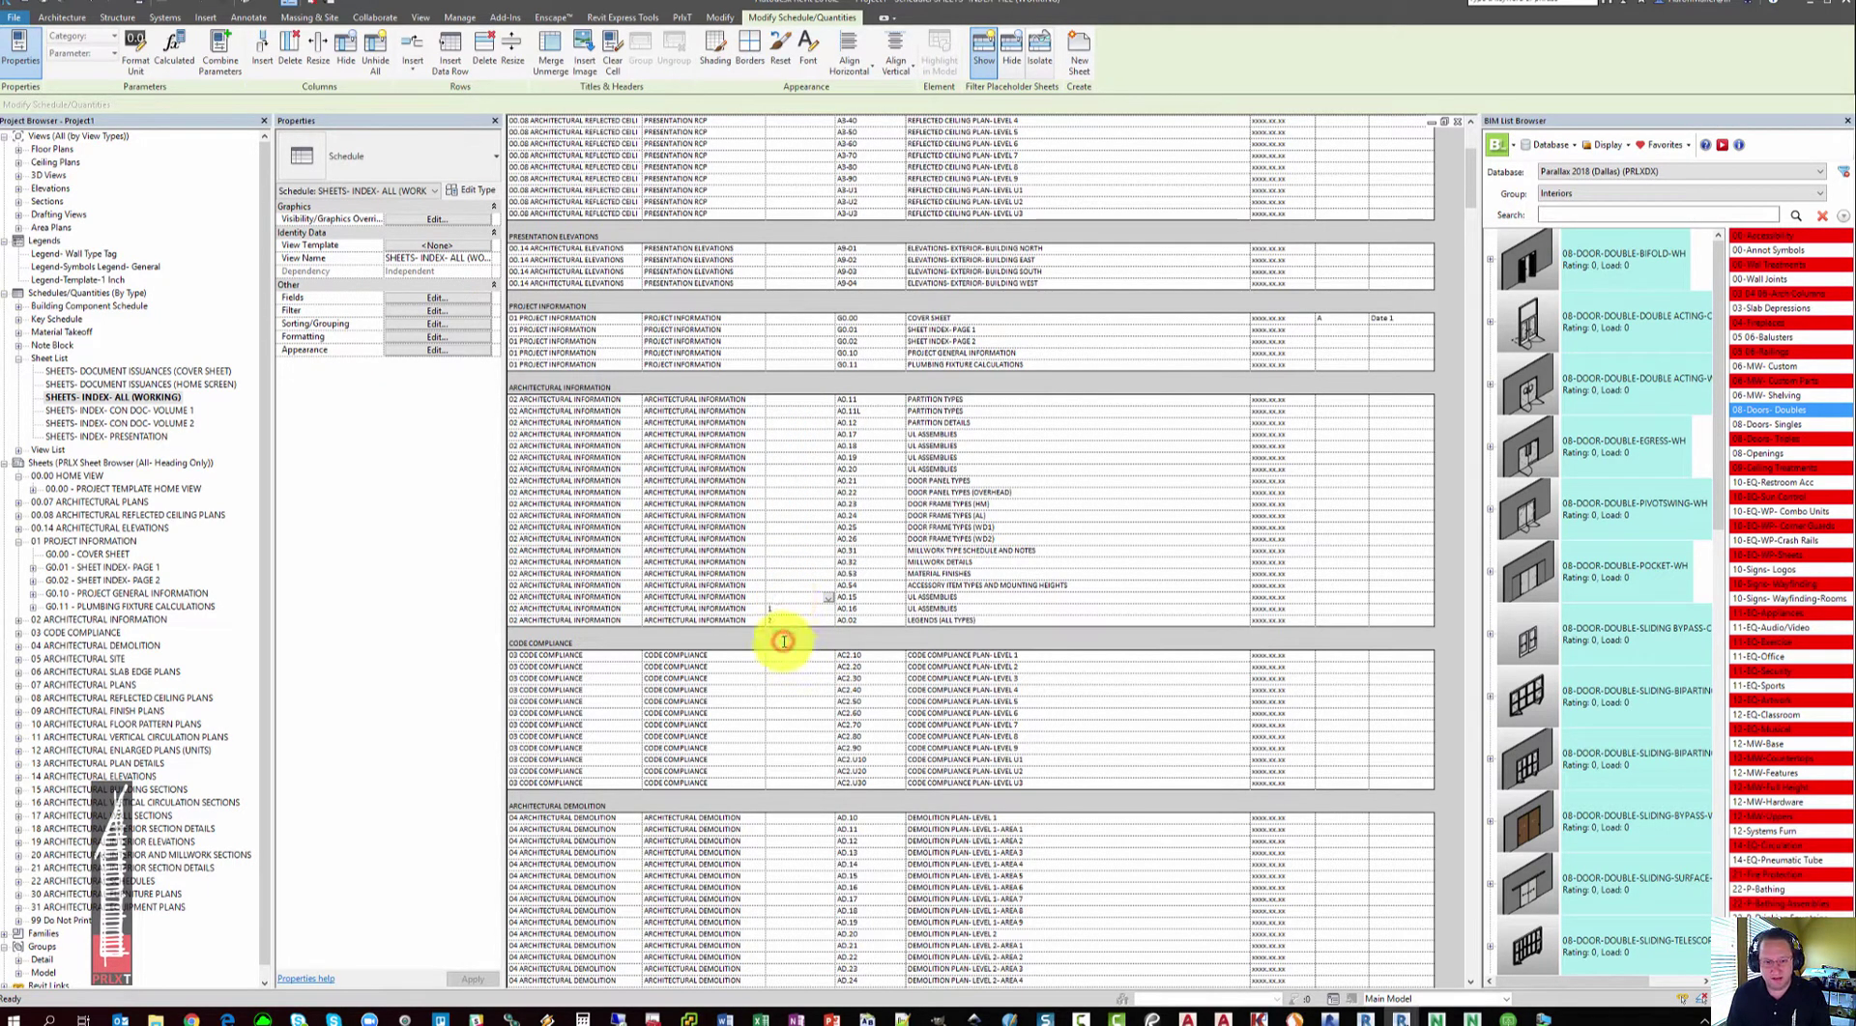
click(779, 609)
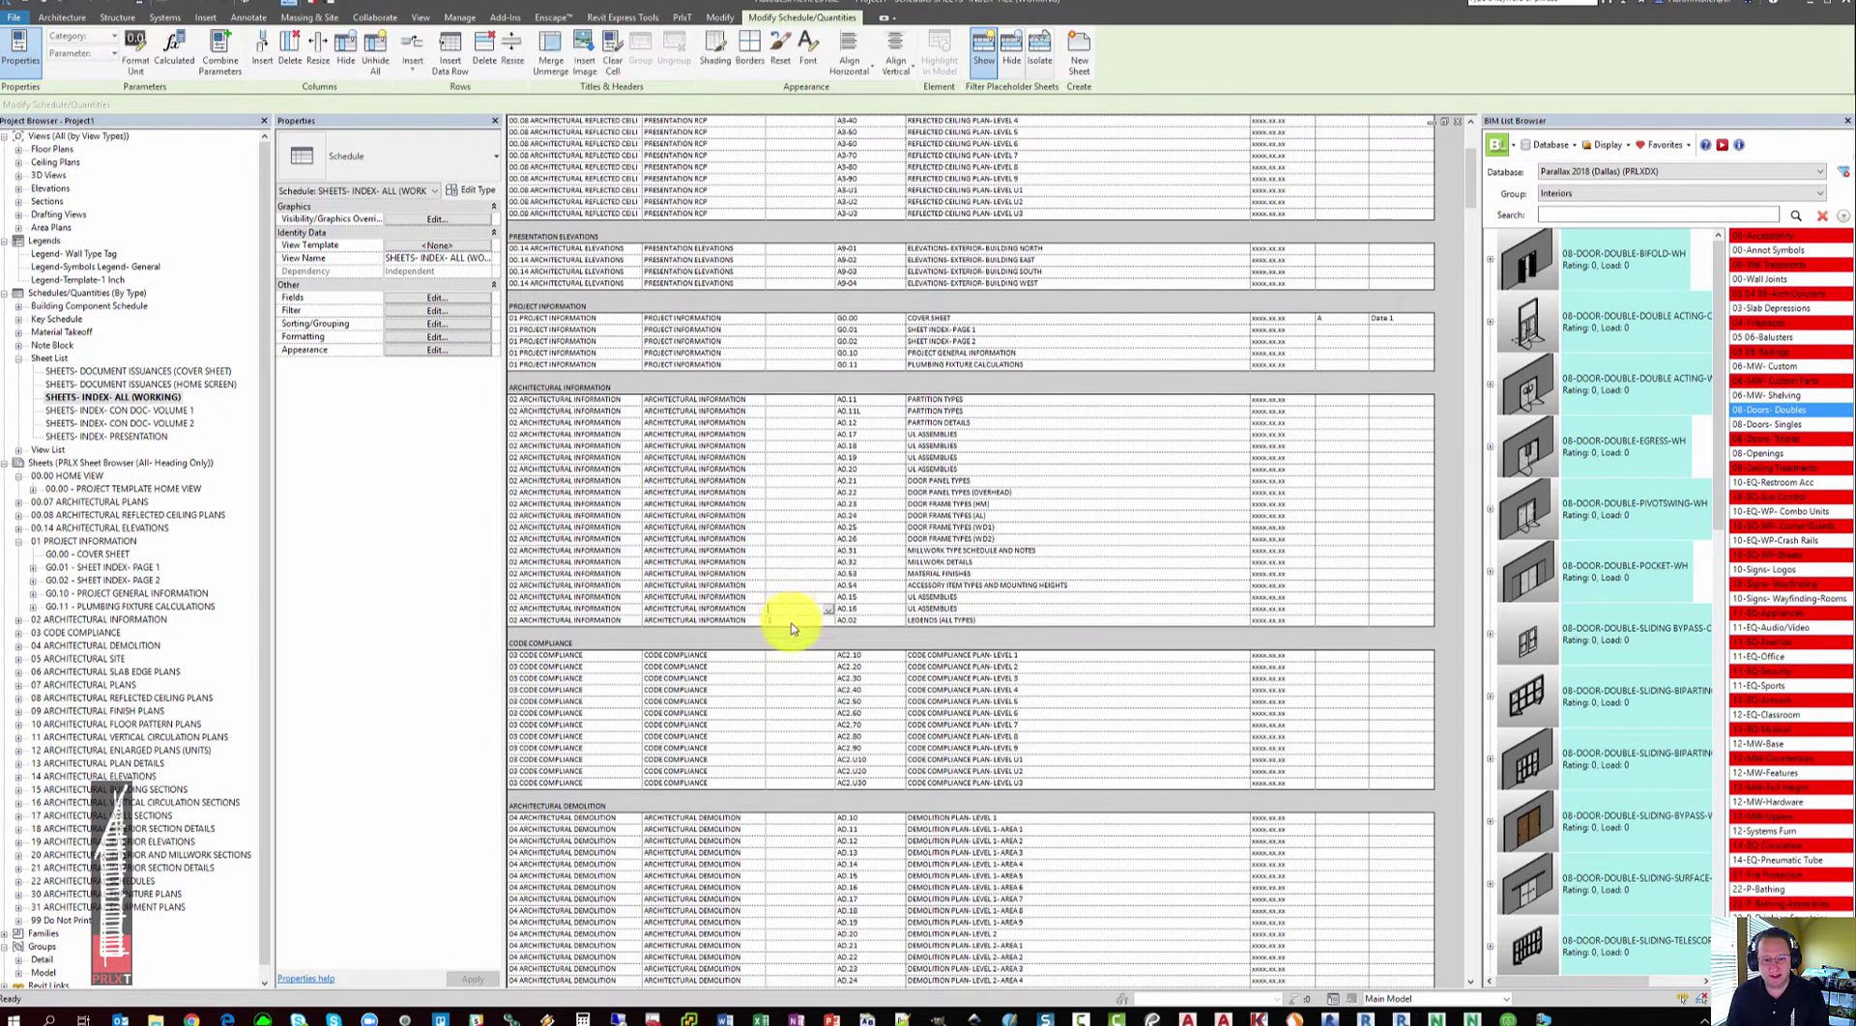
click(791, 638)
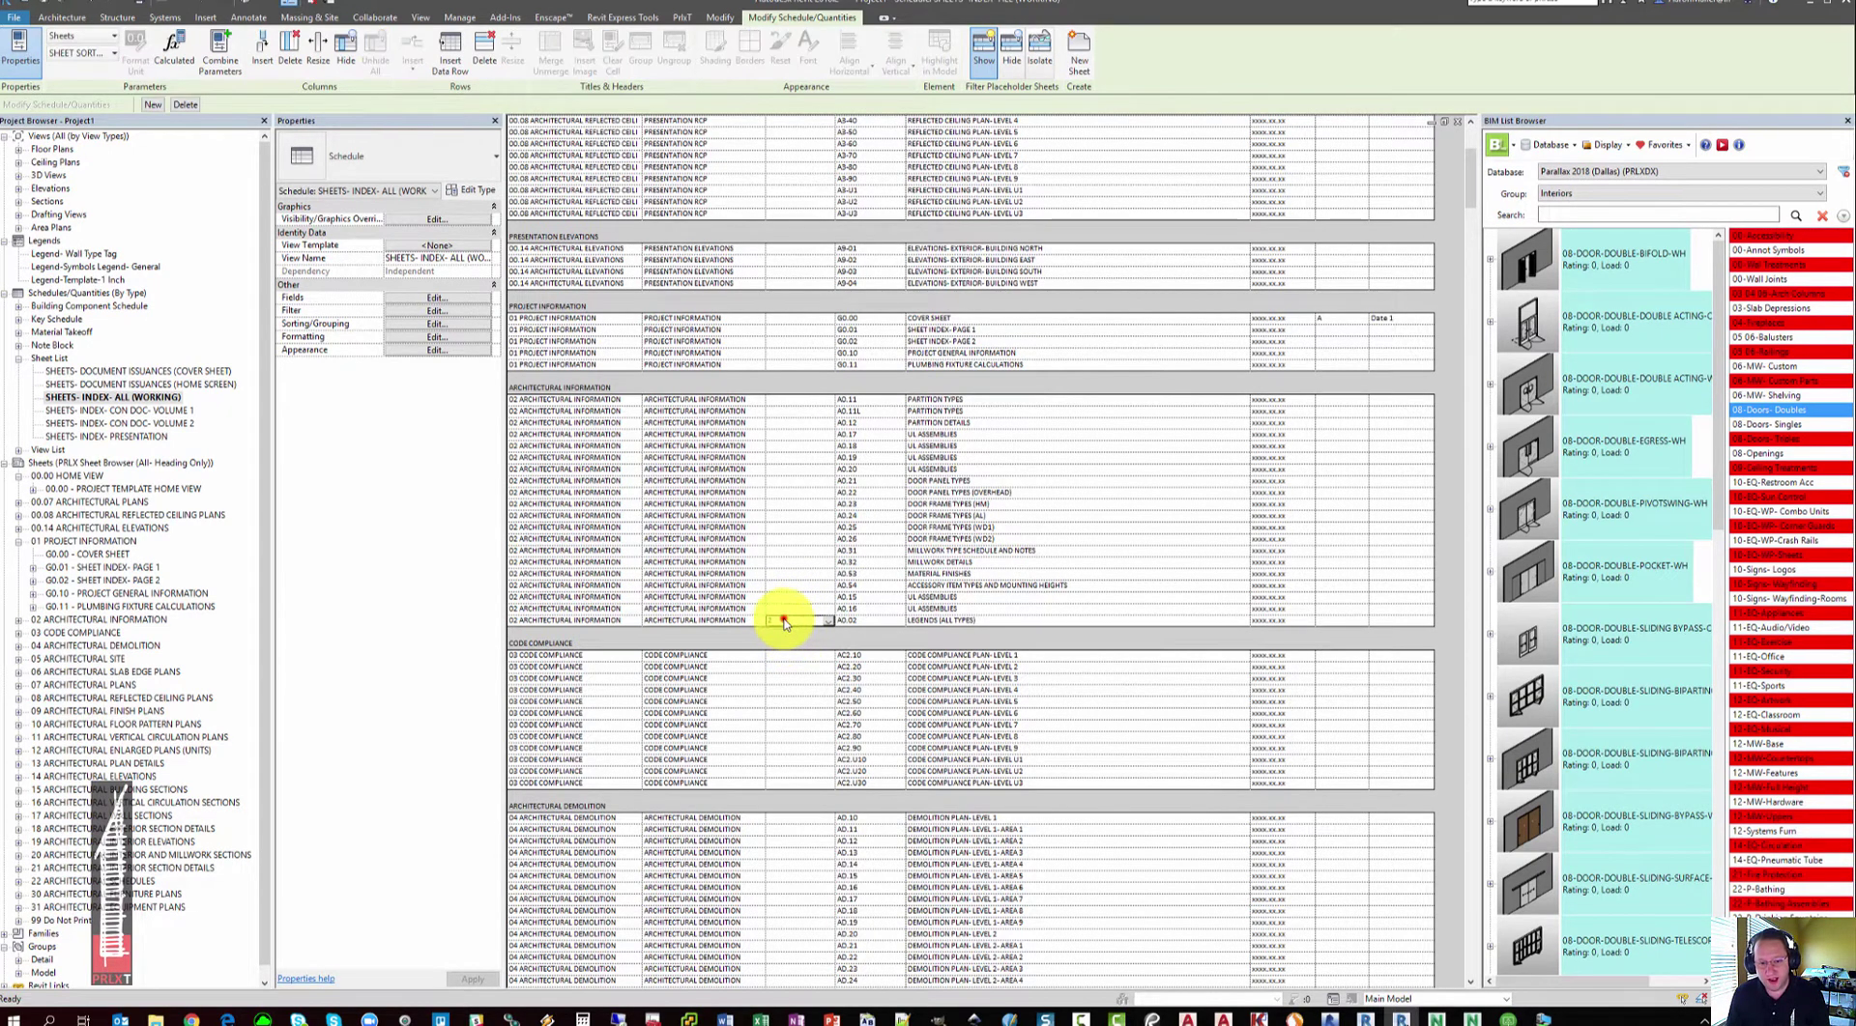
click(781, 622)
click(791, 643)
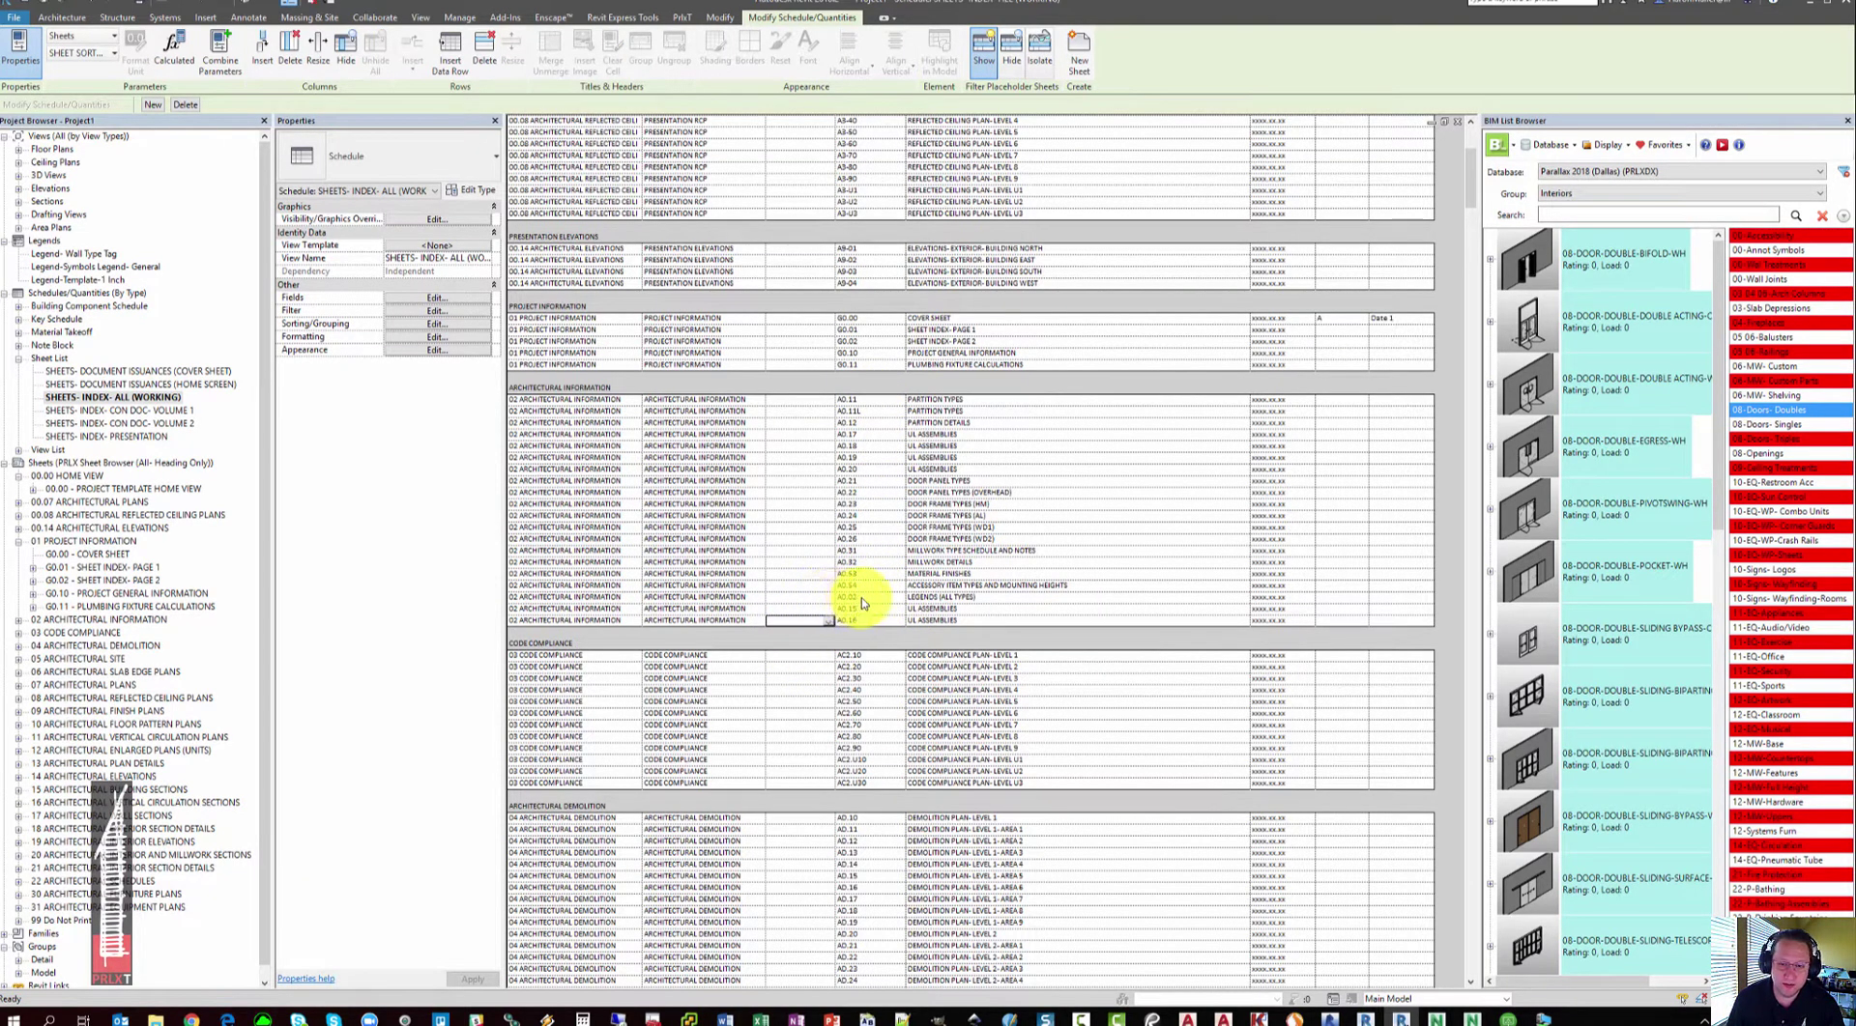
Step: Review the order of sheets A0.02, A0.15 and A0.16 against the group's sort override, discipline number and discipline title columns
click(863, 597)
drag(865, 609, 850, 621)
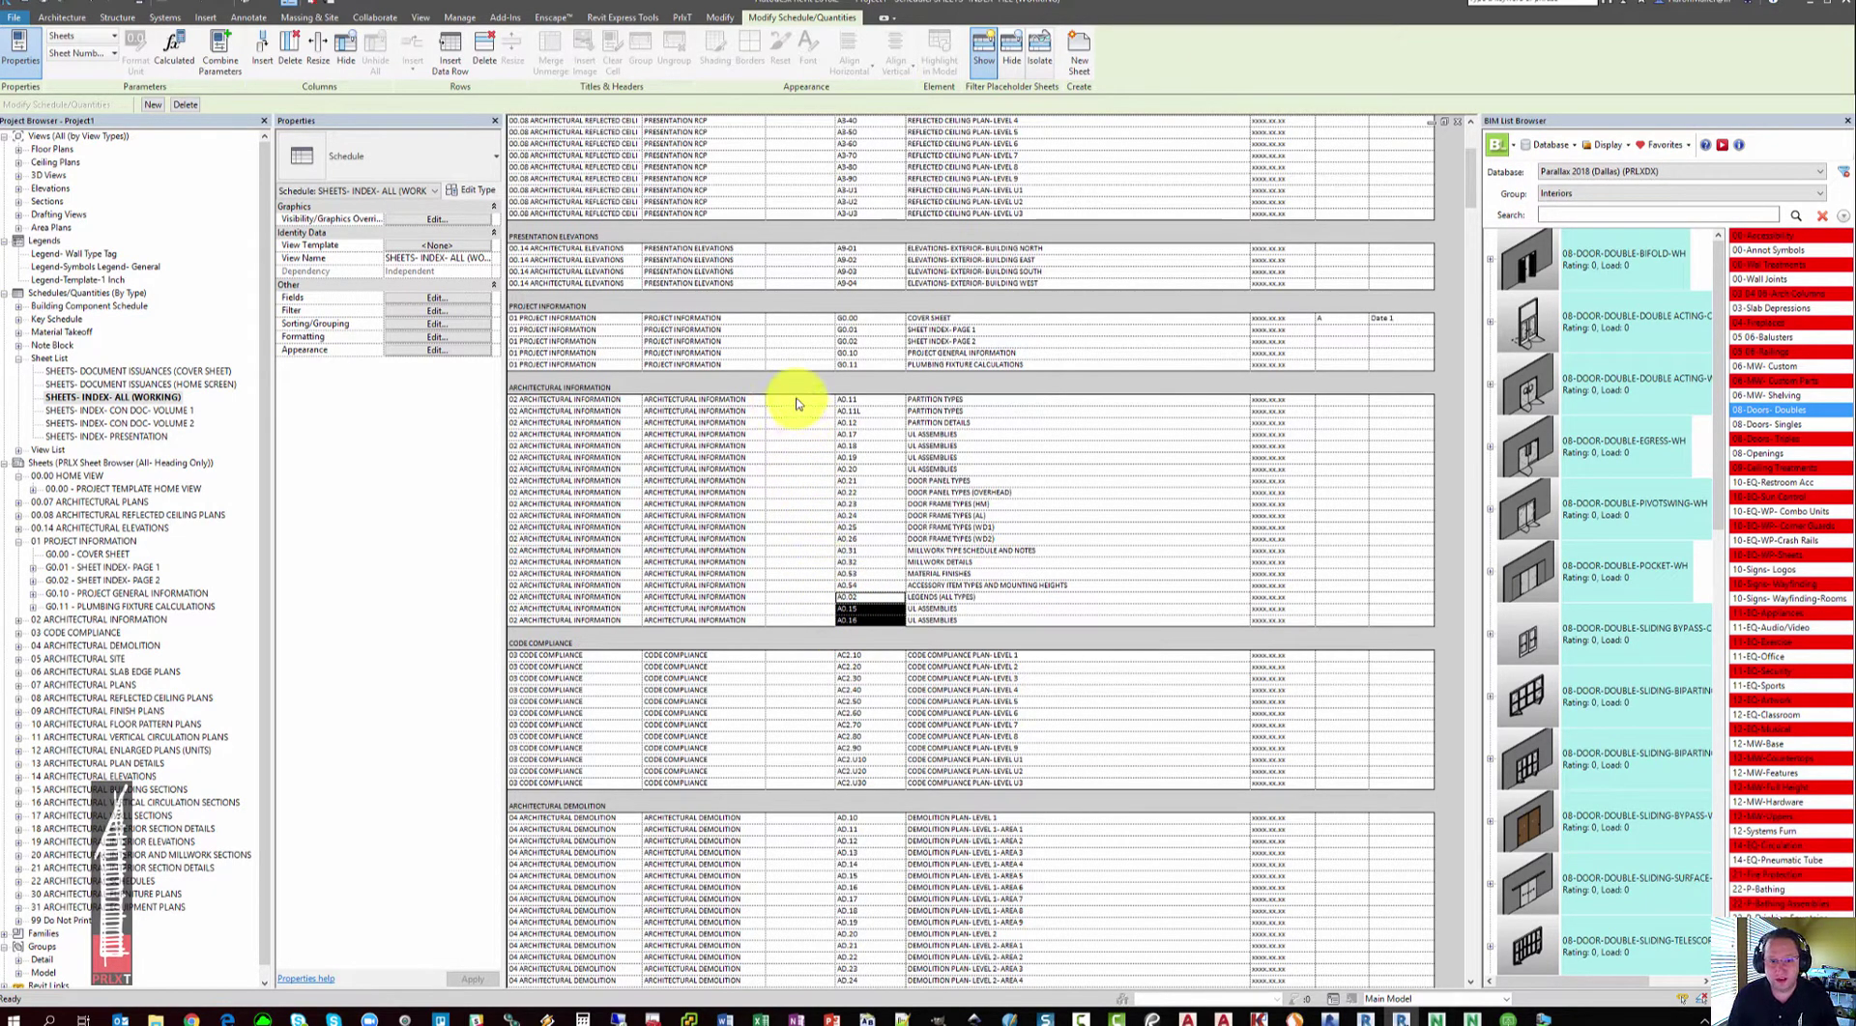
drag(796, 404, 815, 620)
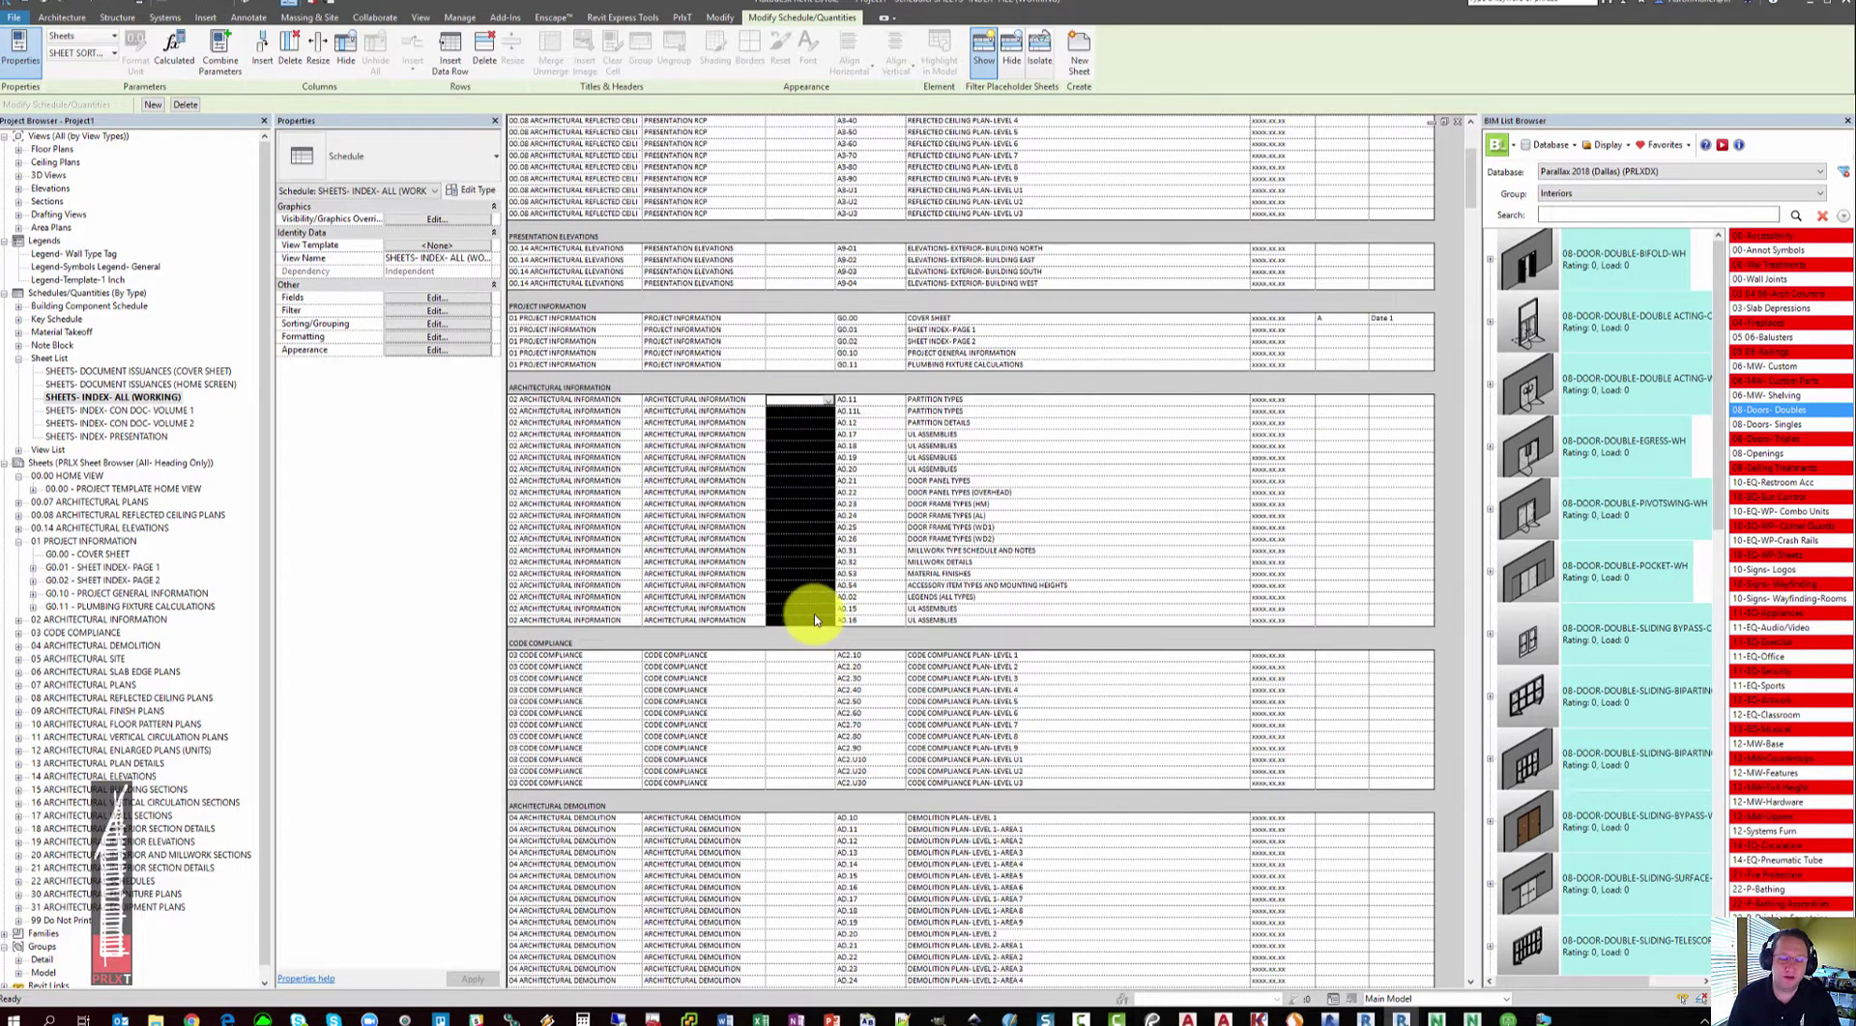
click(889, 632)
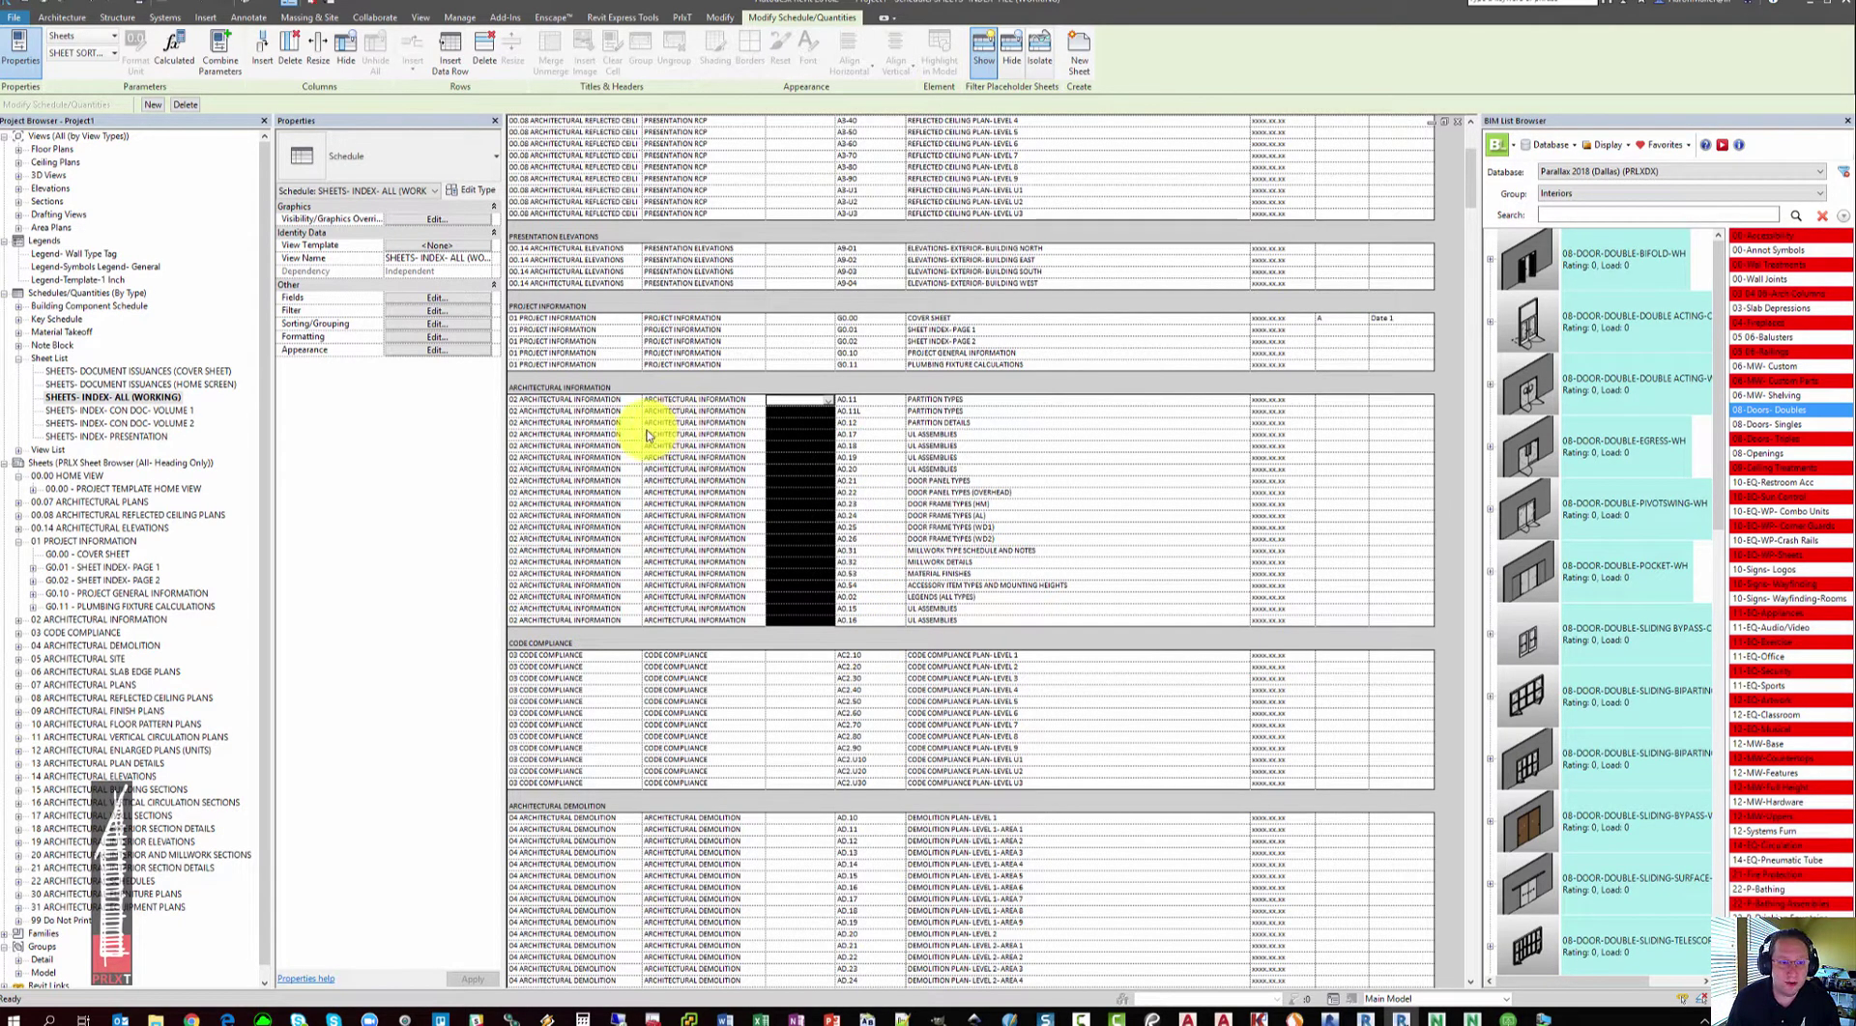
drag(567, 405, 561, 614)
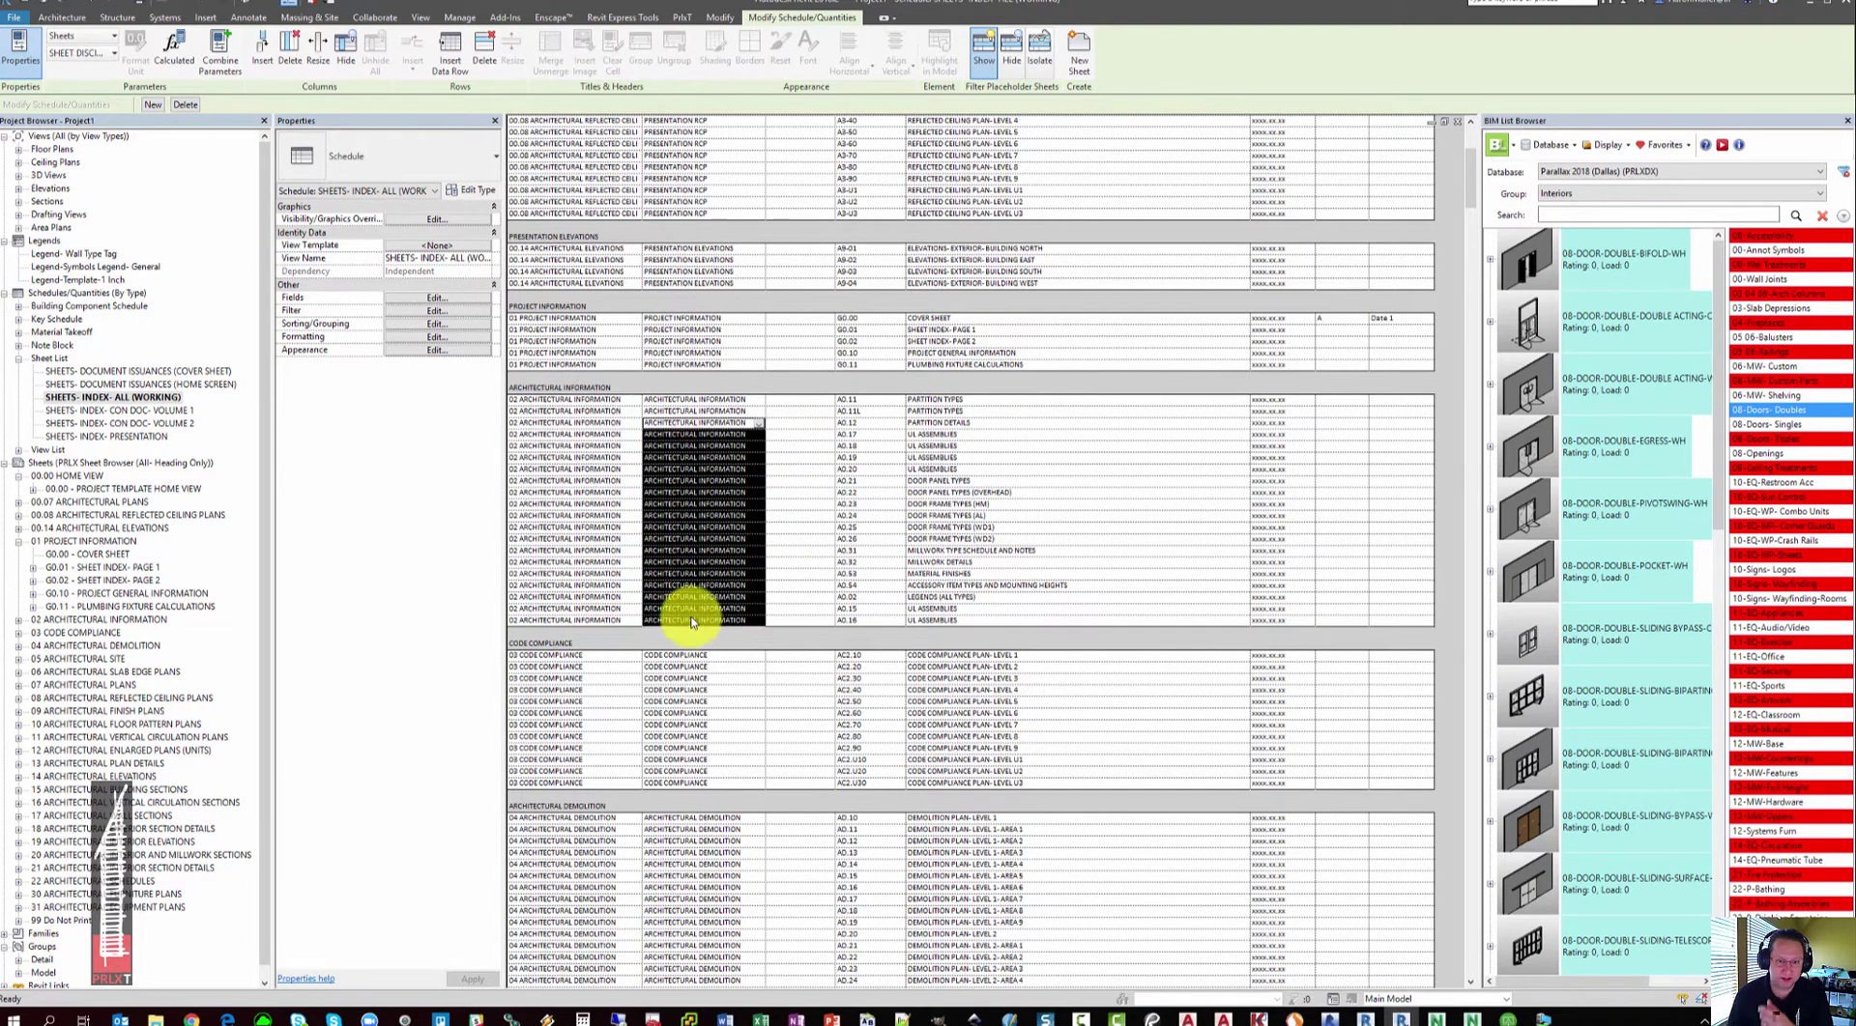
click(813, 400)
drag(814, 449, 814, 597)
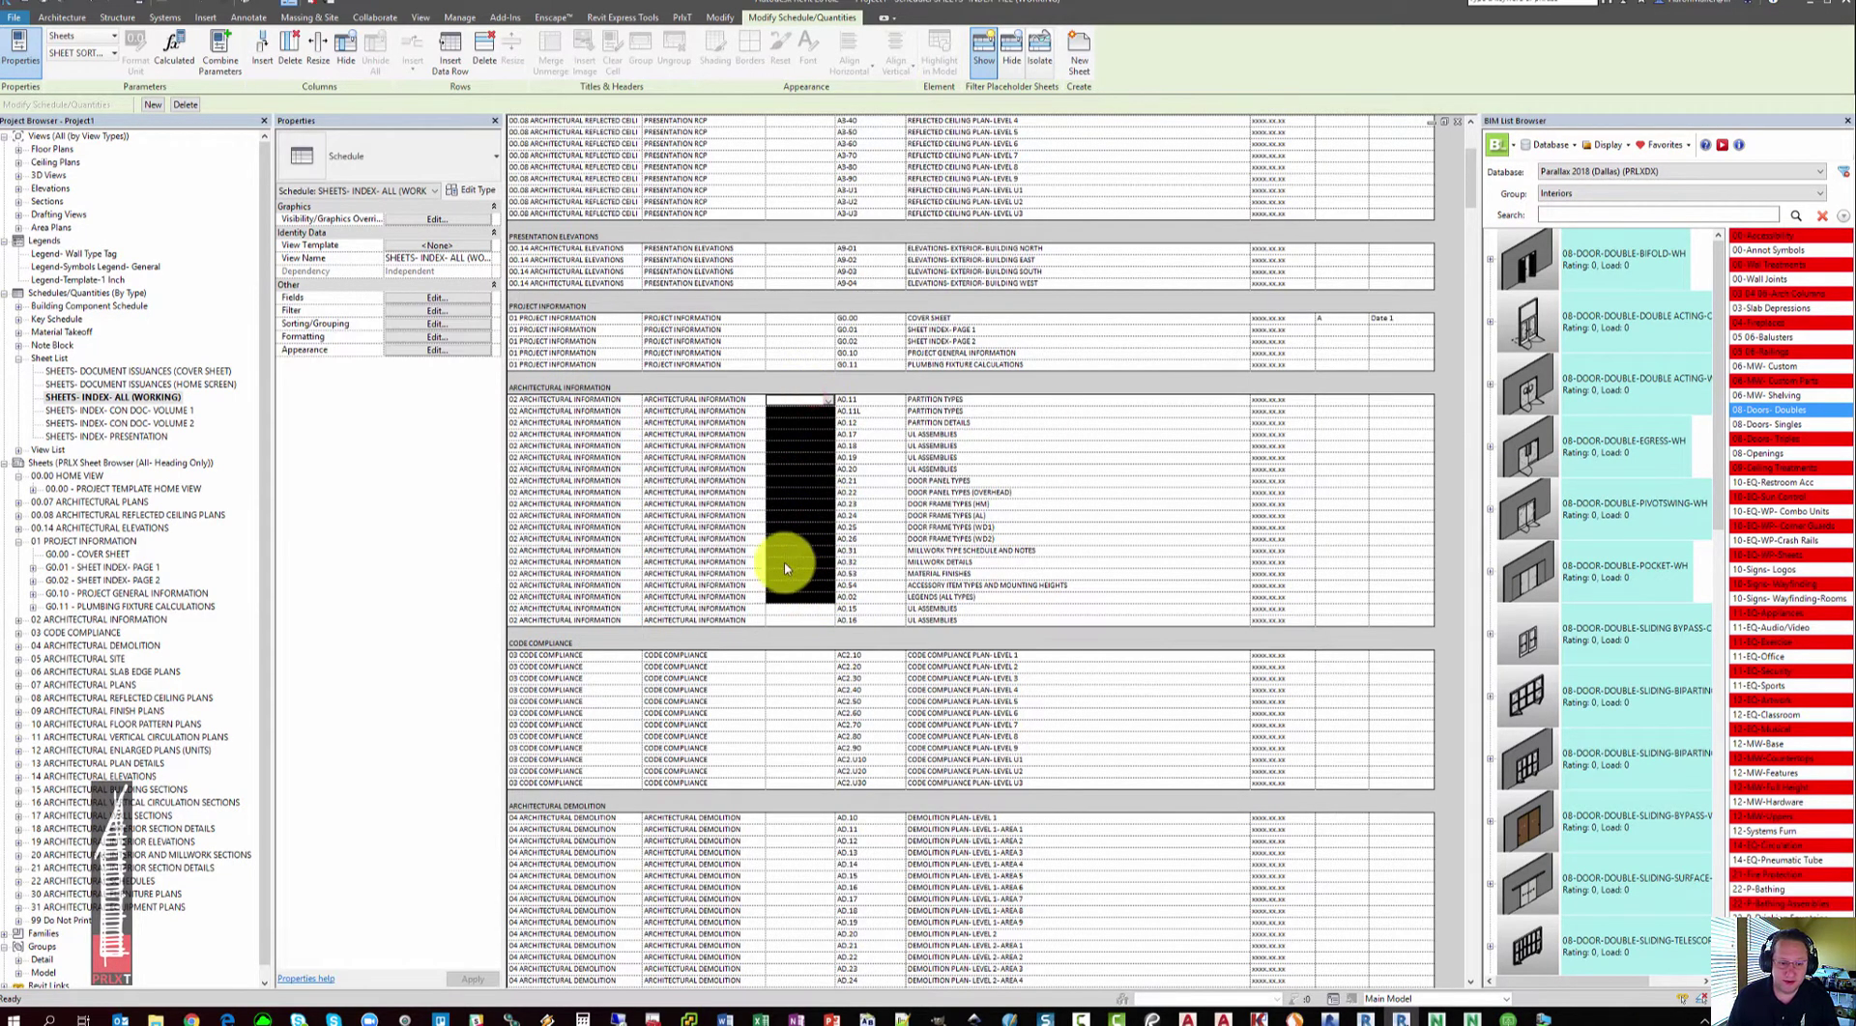
Step: Compare the working index's discipline number prefixes with the construction document volume 1 index, ending on the working index
click(154, 411)
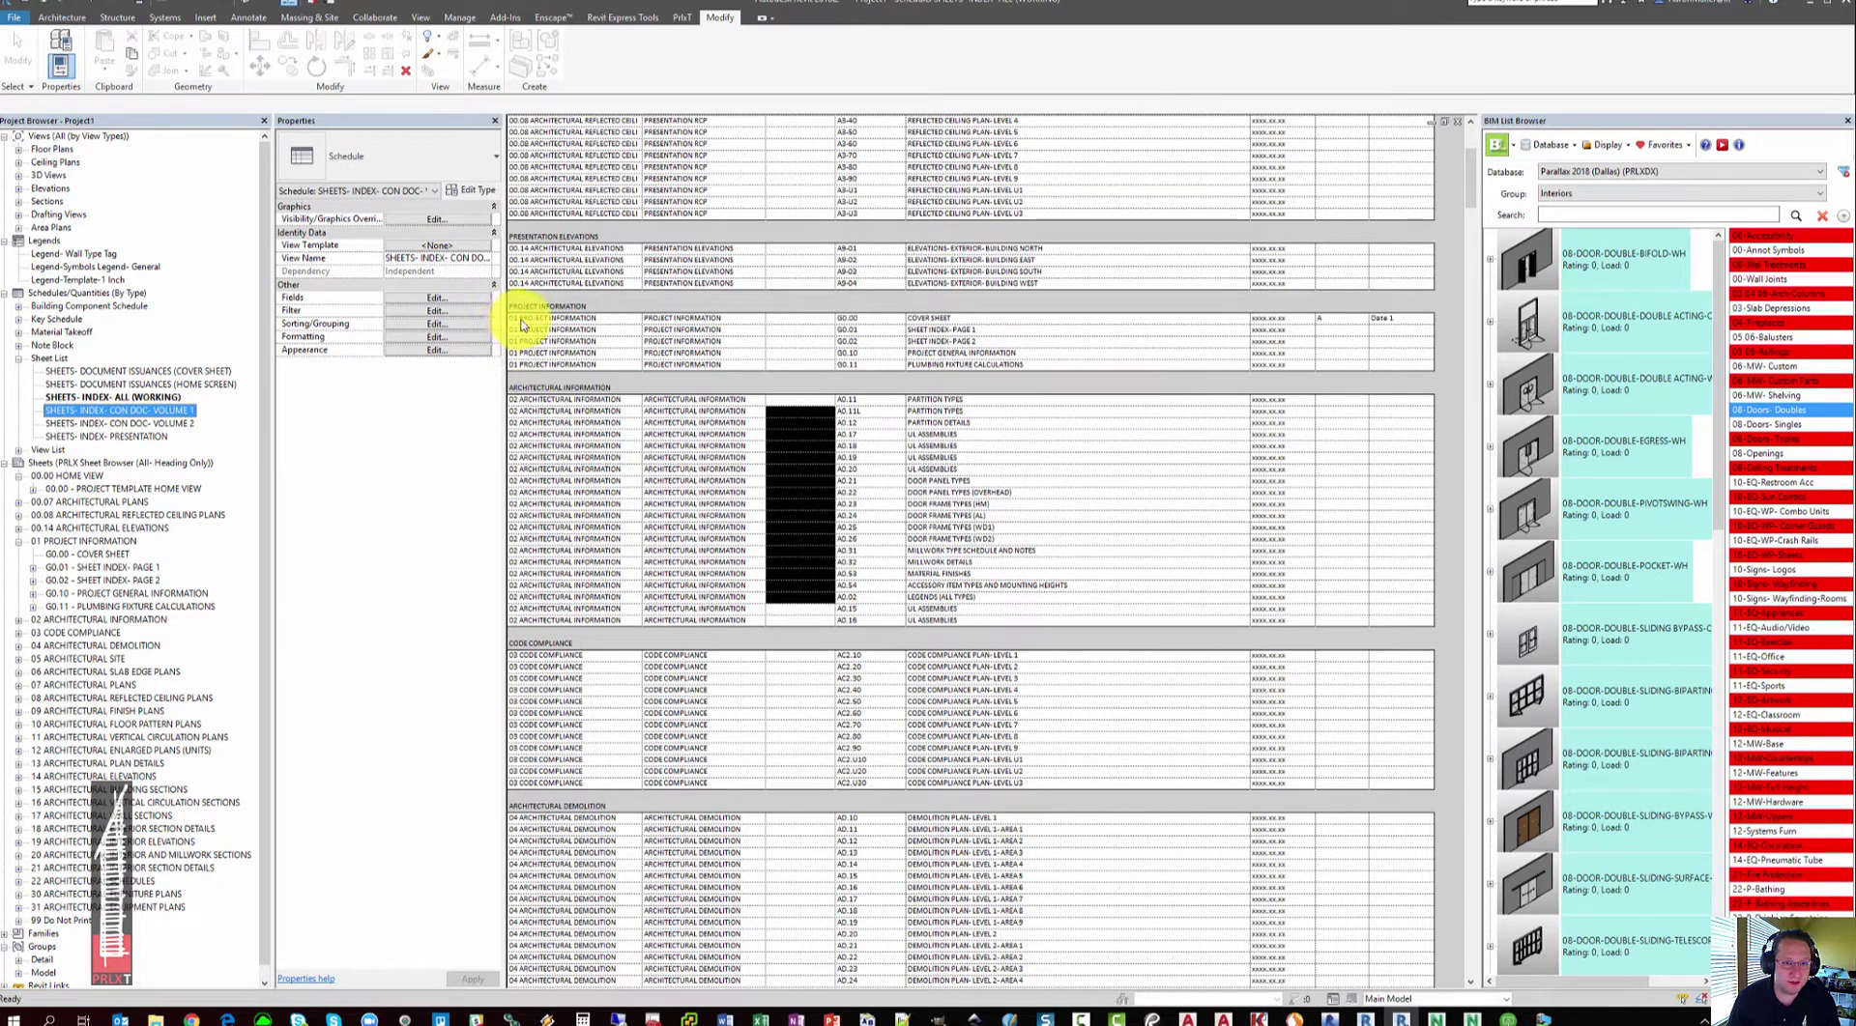
click(605, 318)
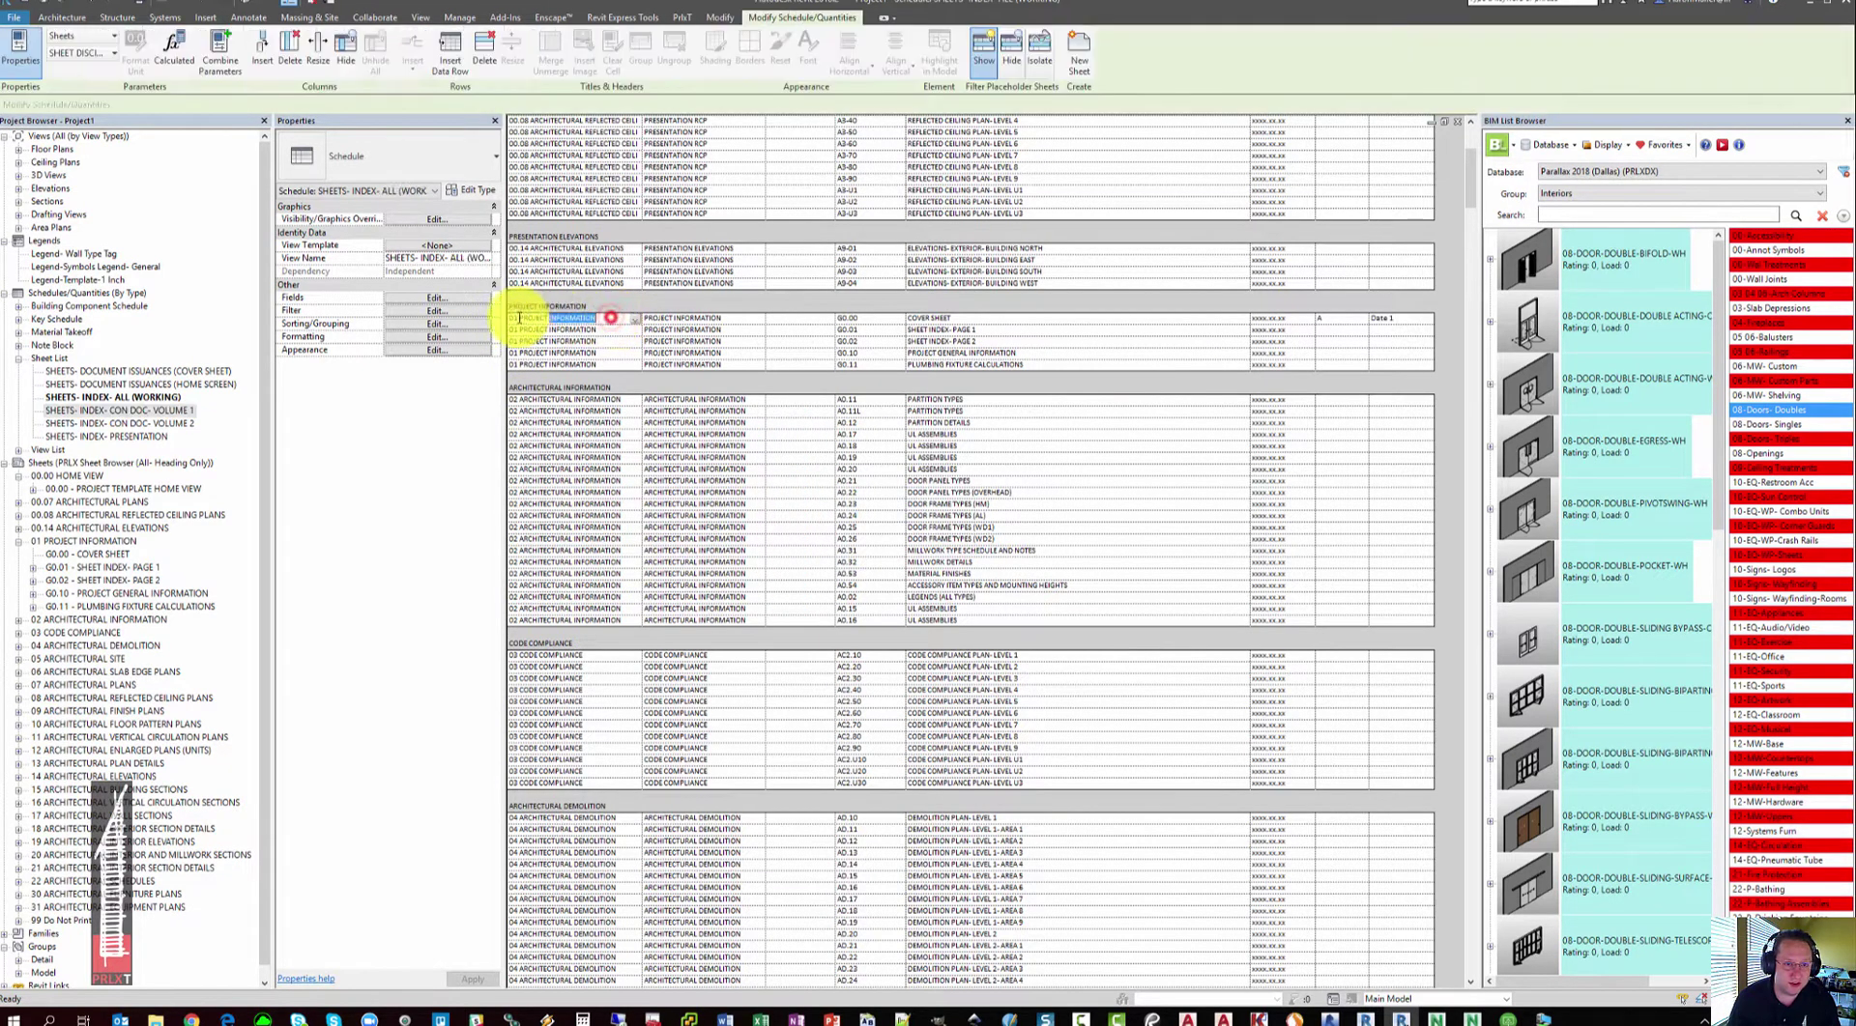
scroll(530, 324, up, 4)
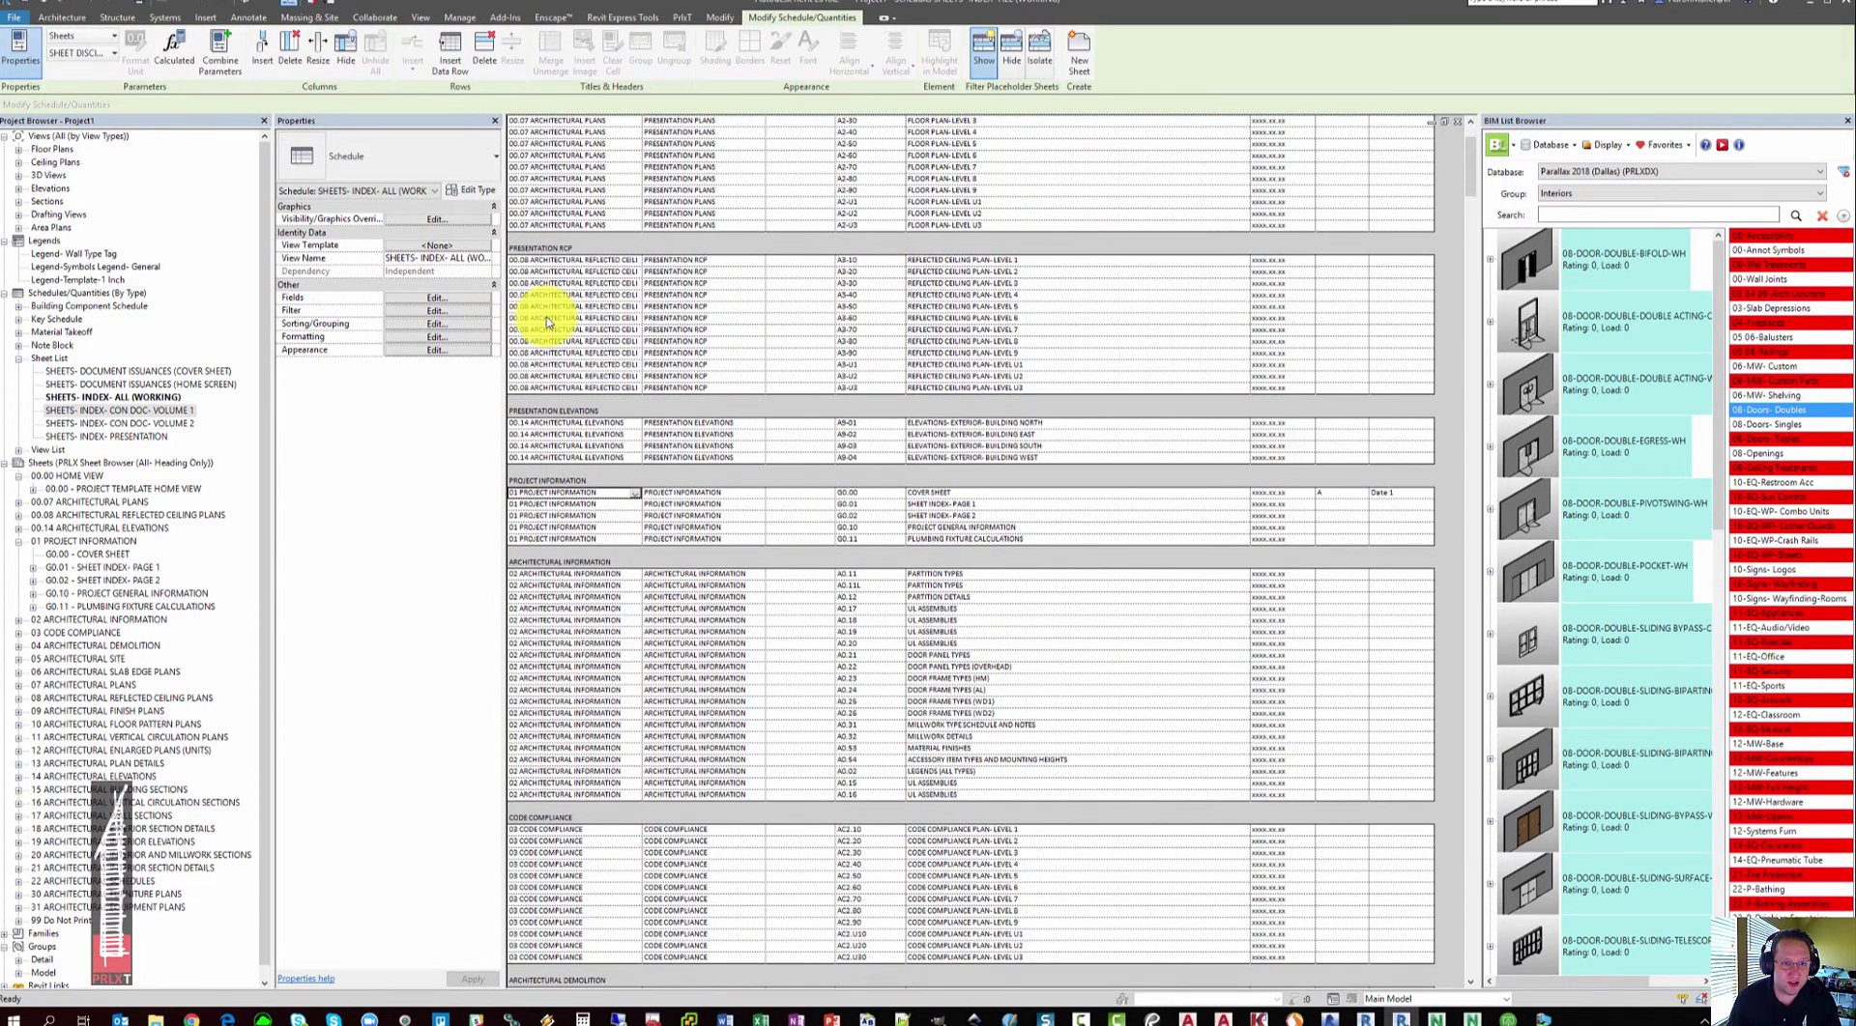
scroll(546, 322, up, 3)
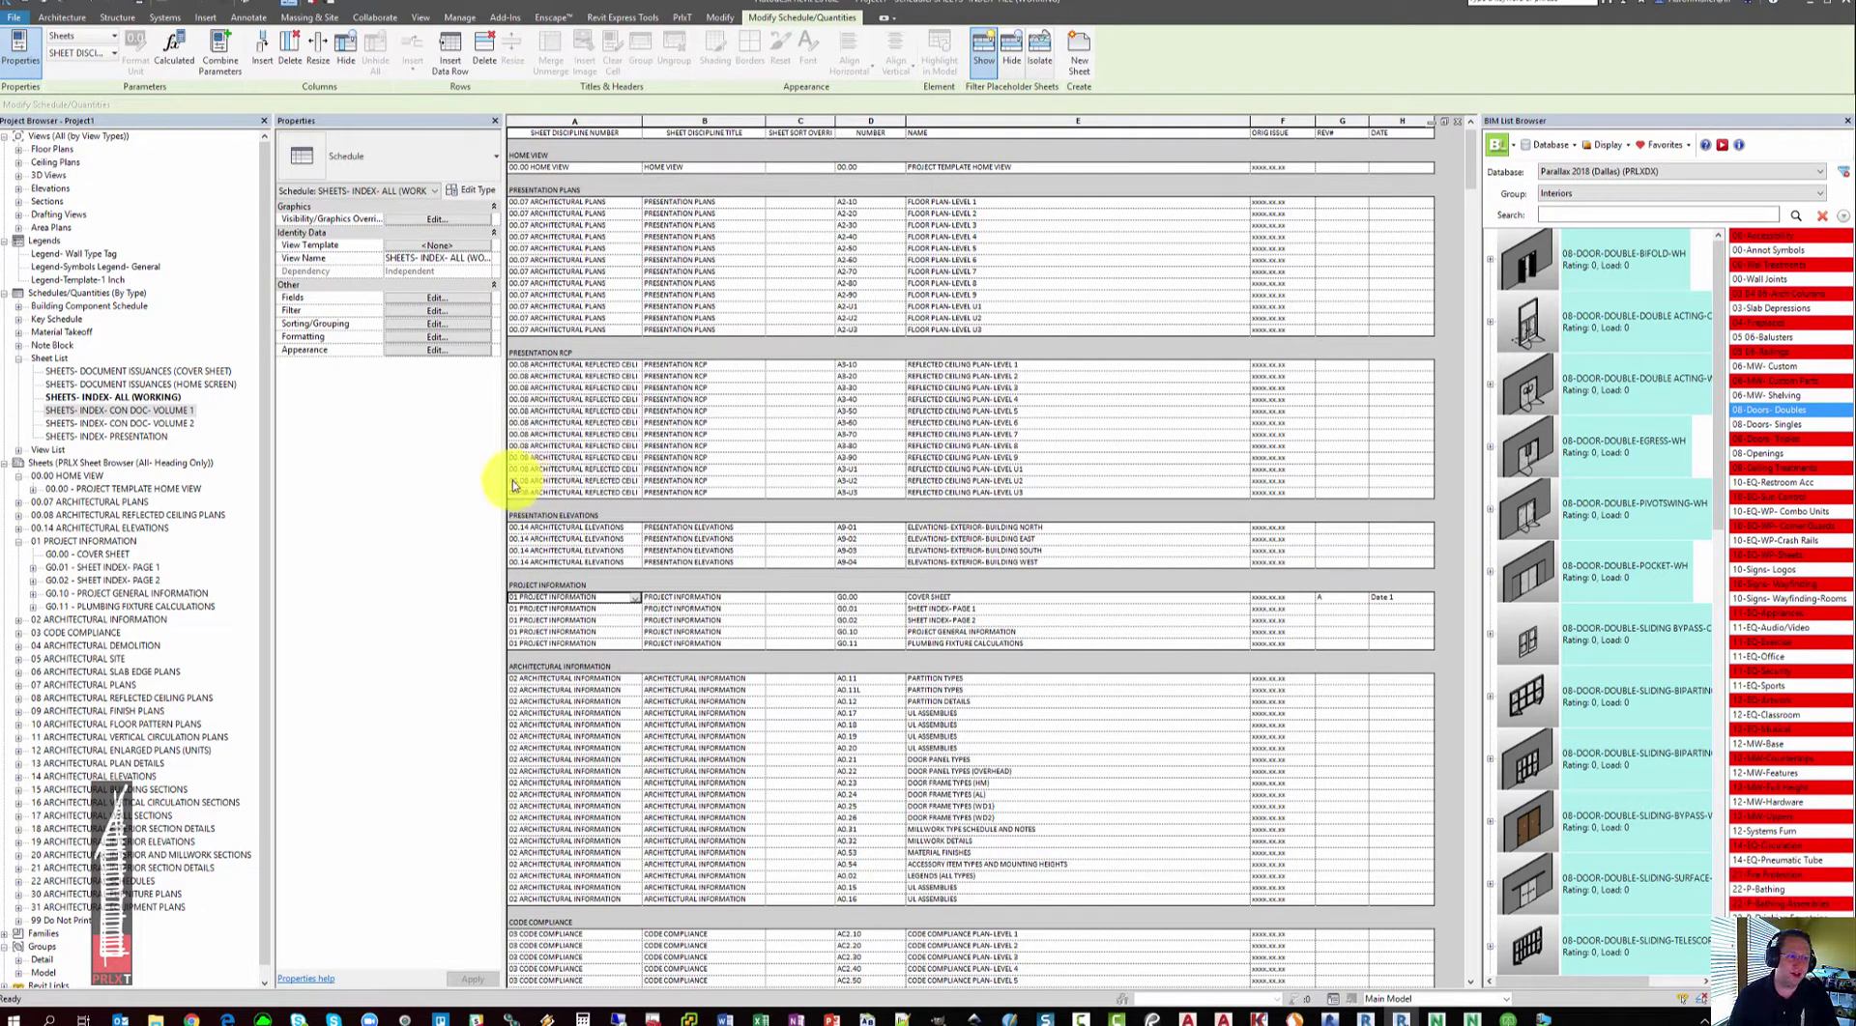
double_click(162, 412)
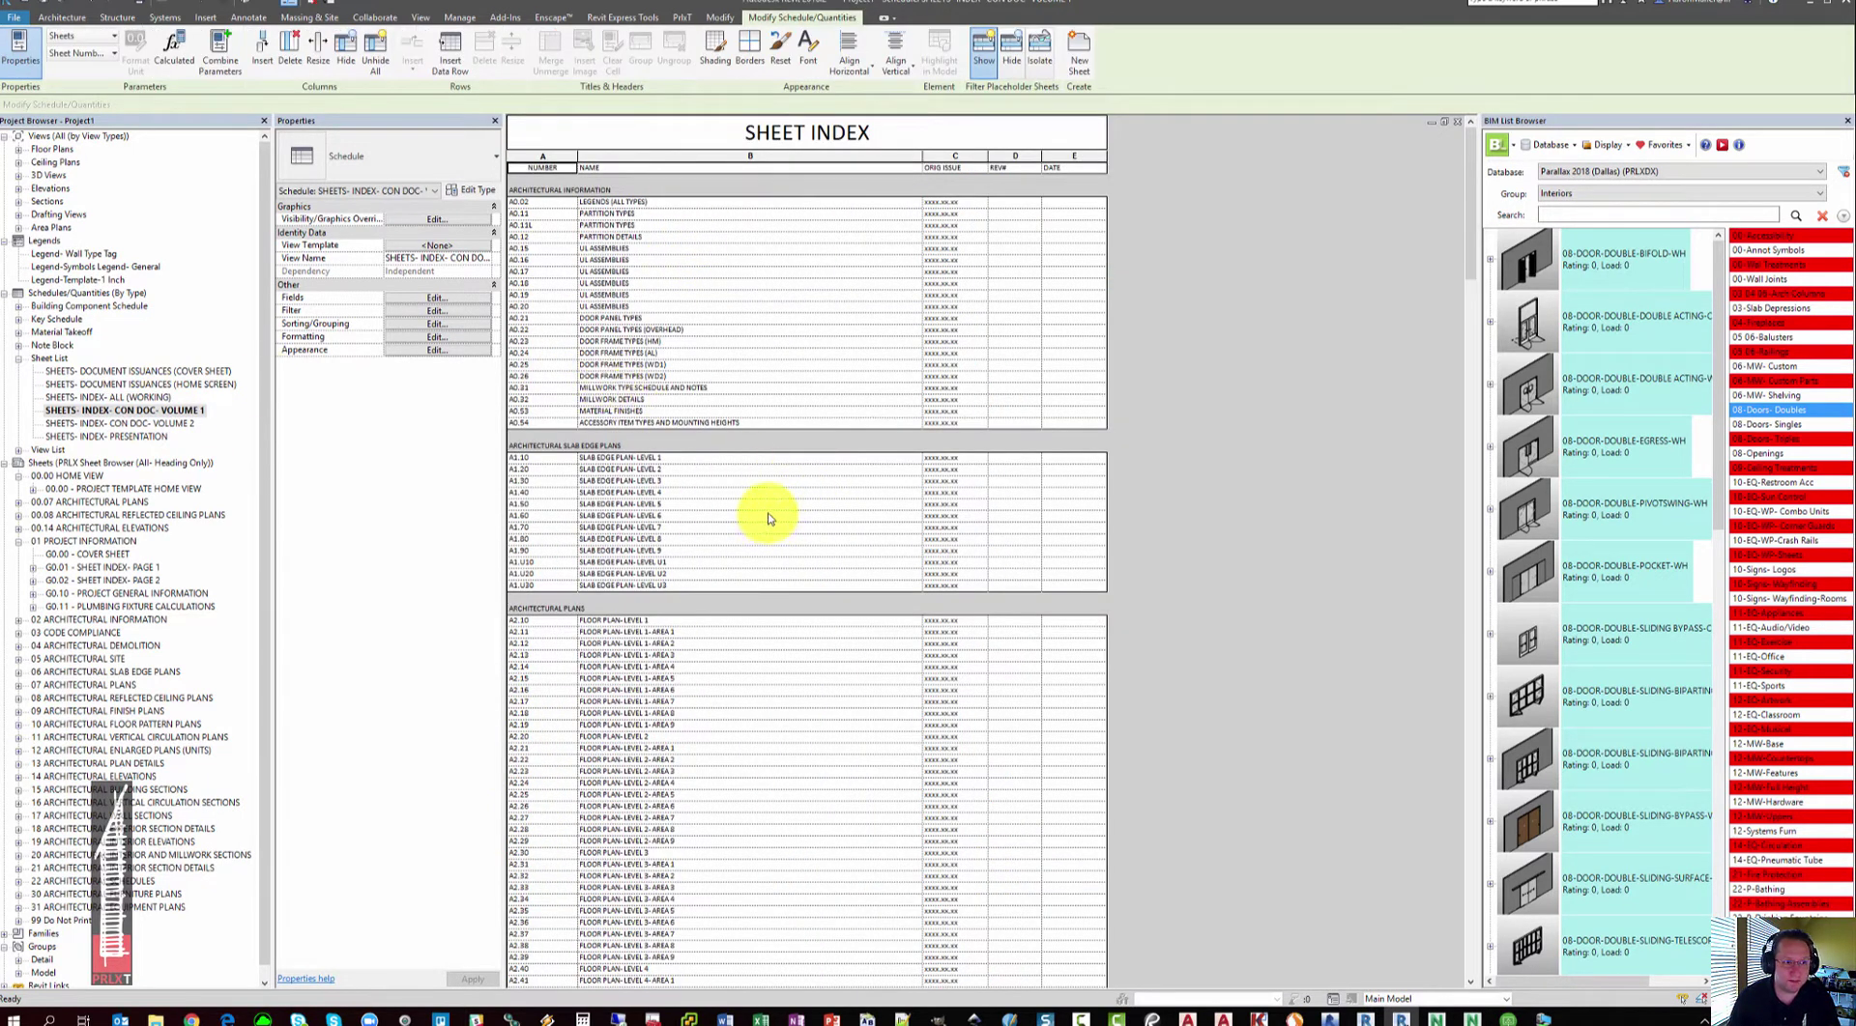
key(ctrl+Tab)
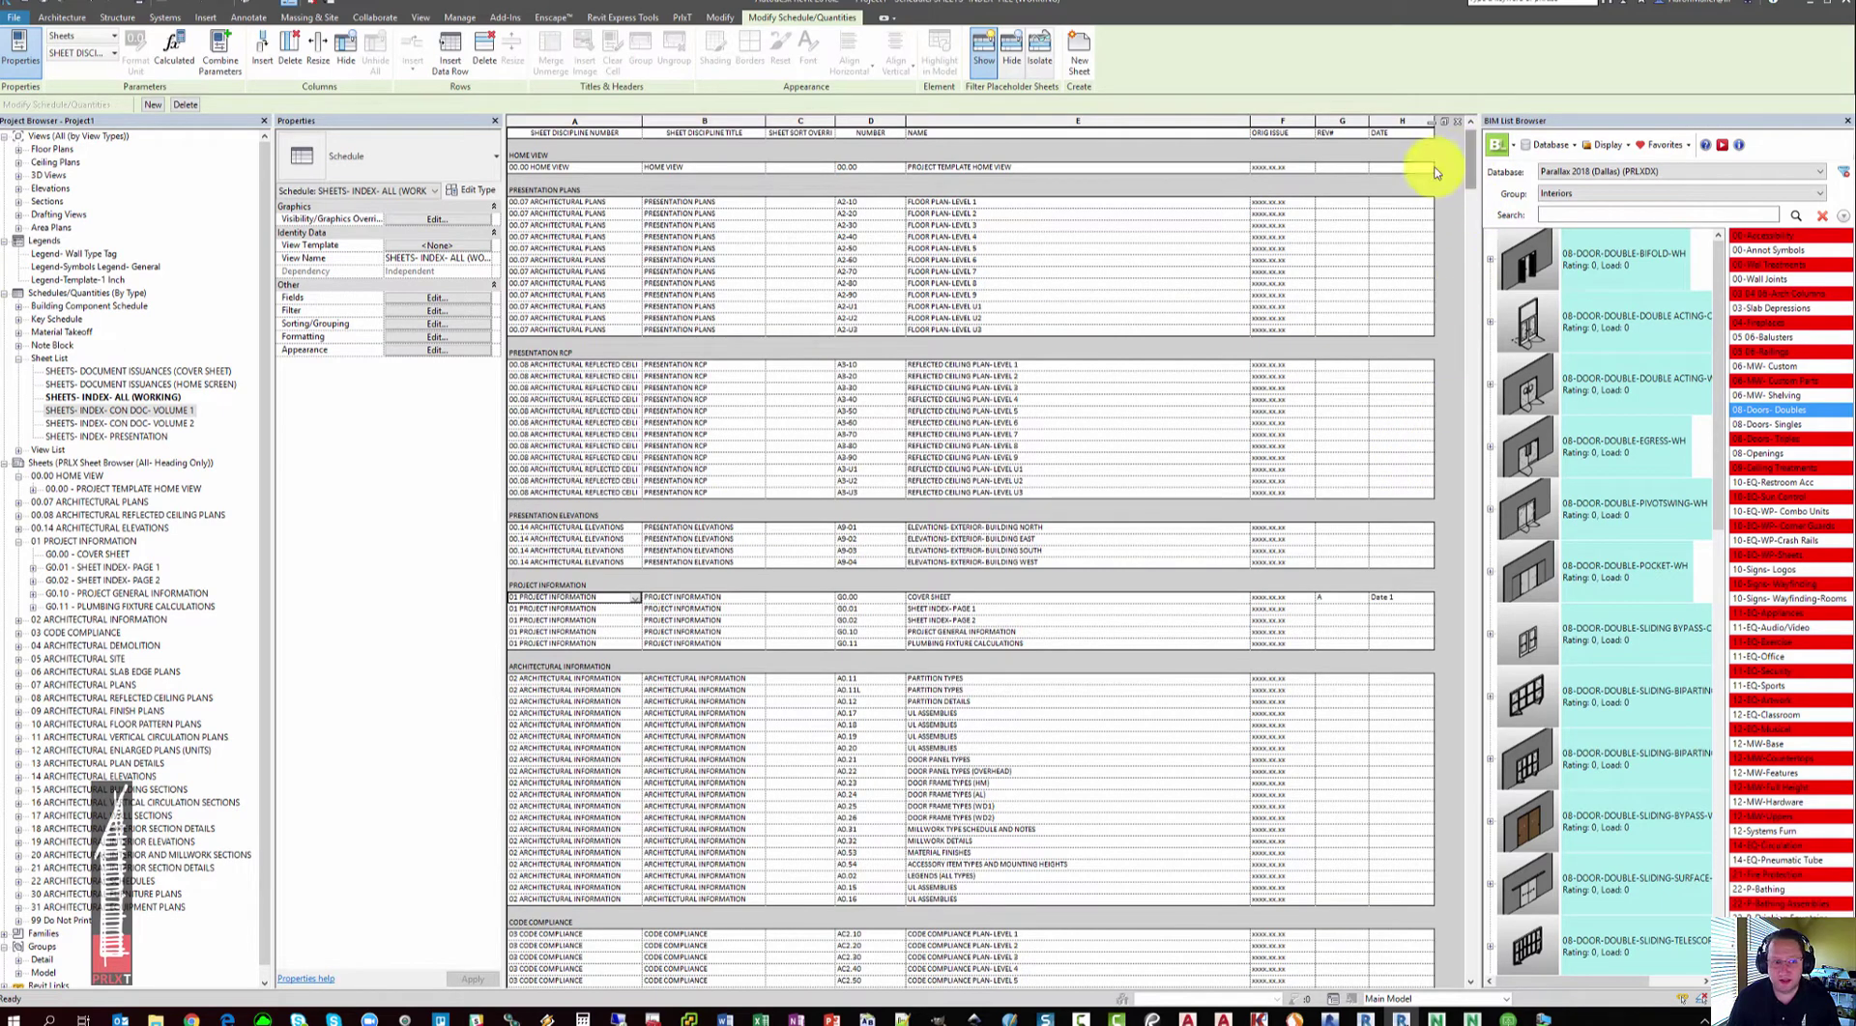
Step: Expand the 99 Do Not Print sheet group in the project's sheet list to inspect its contents
scroll(80, 849, down, 1)
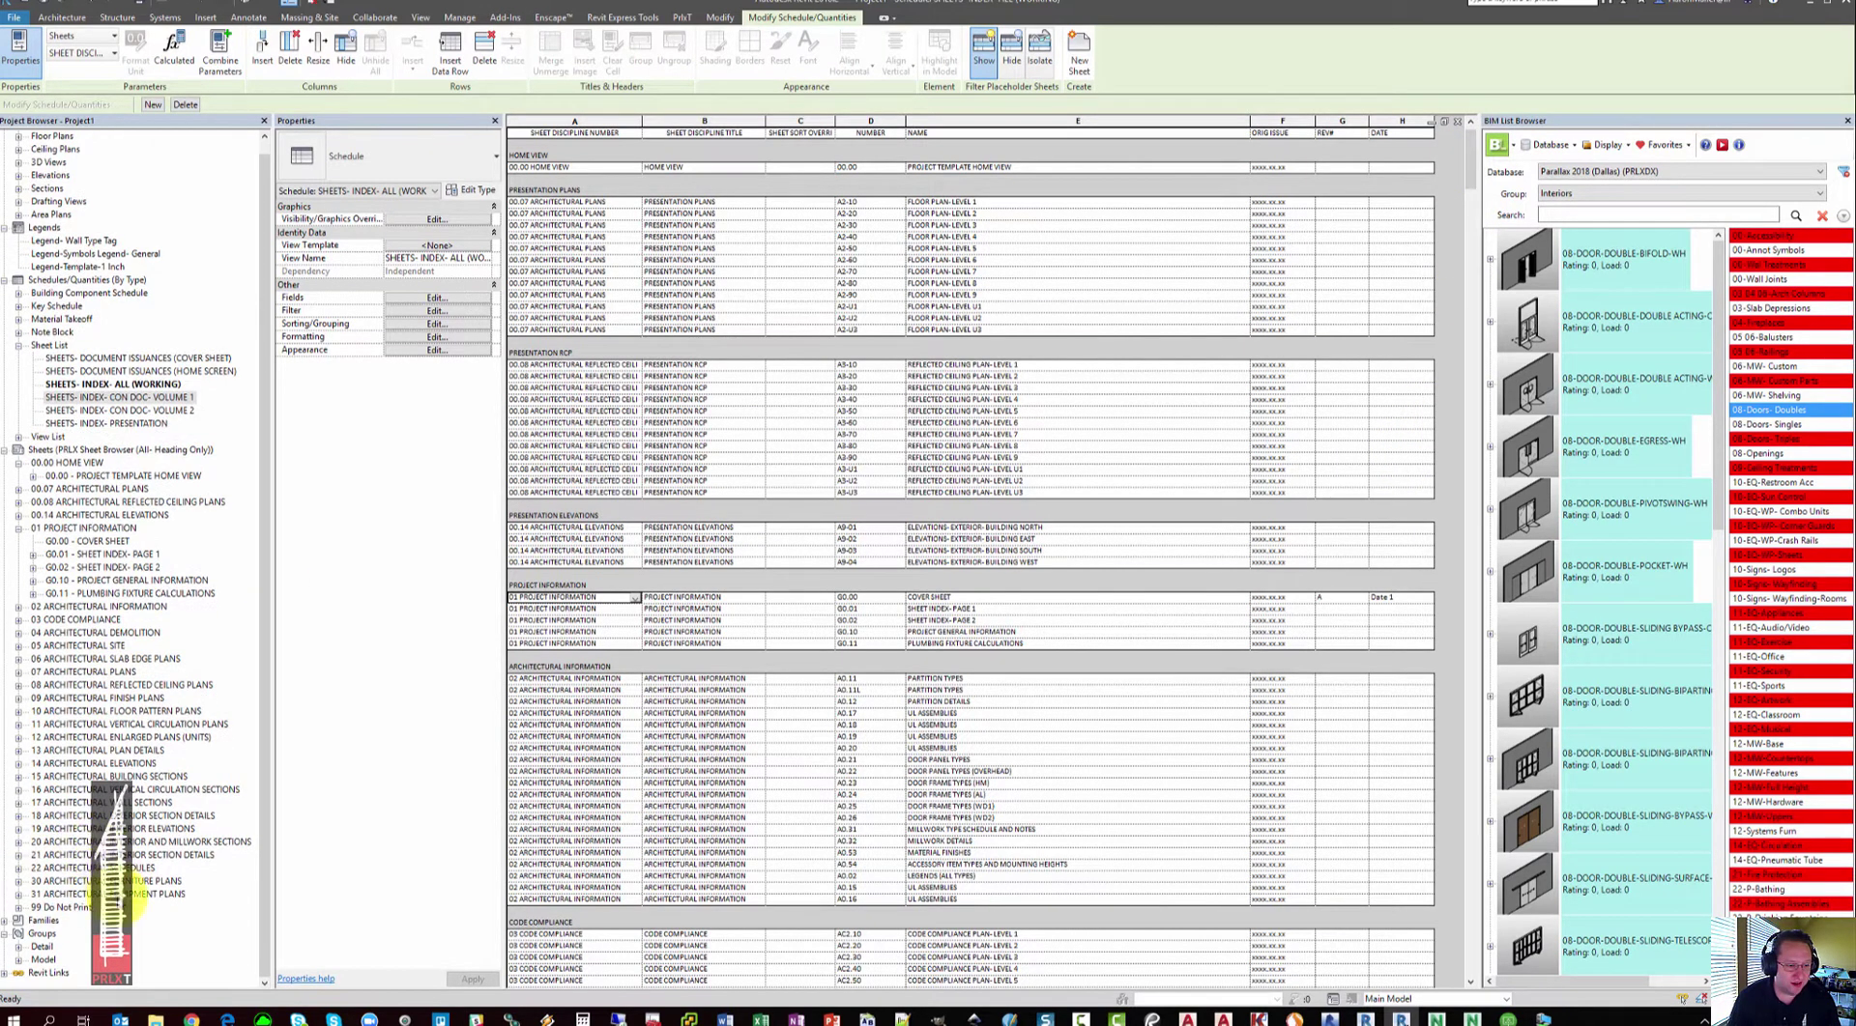
click(62, 907)
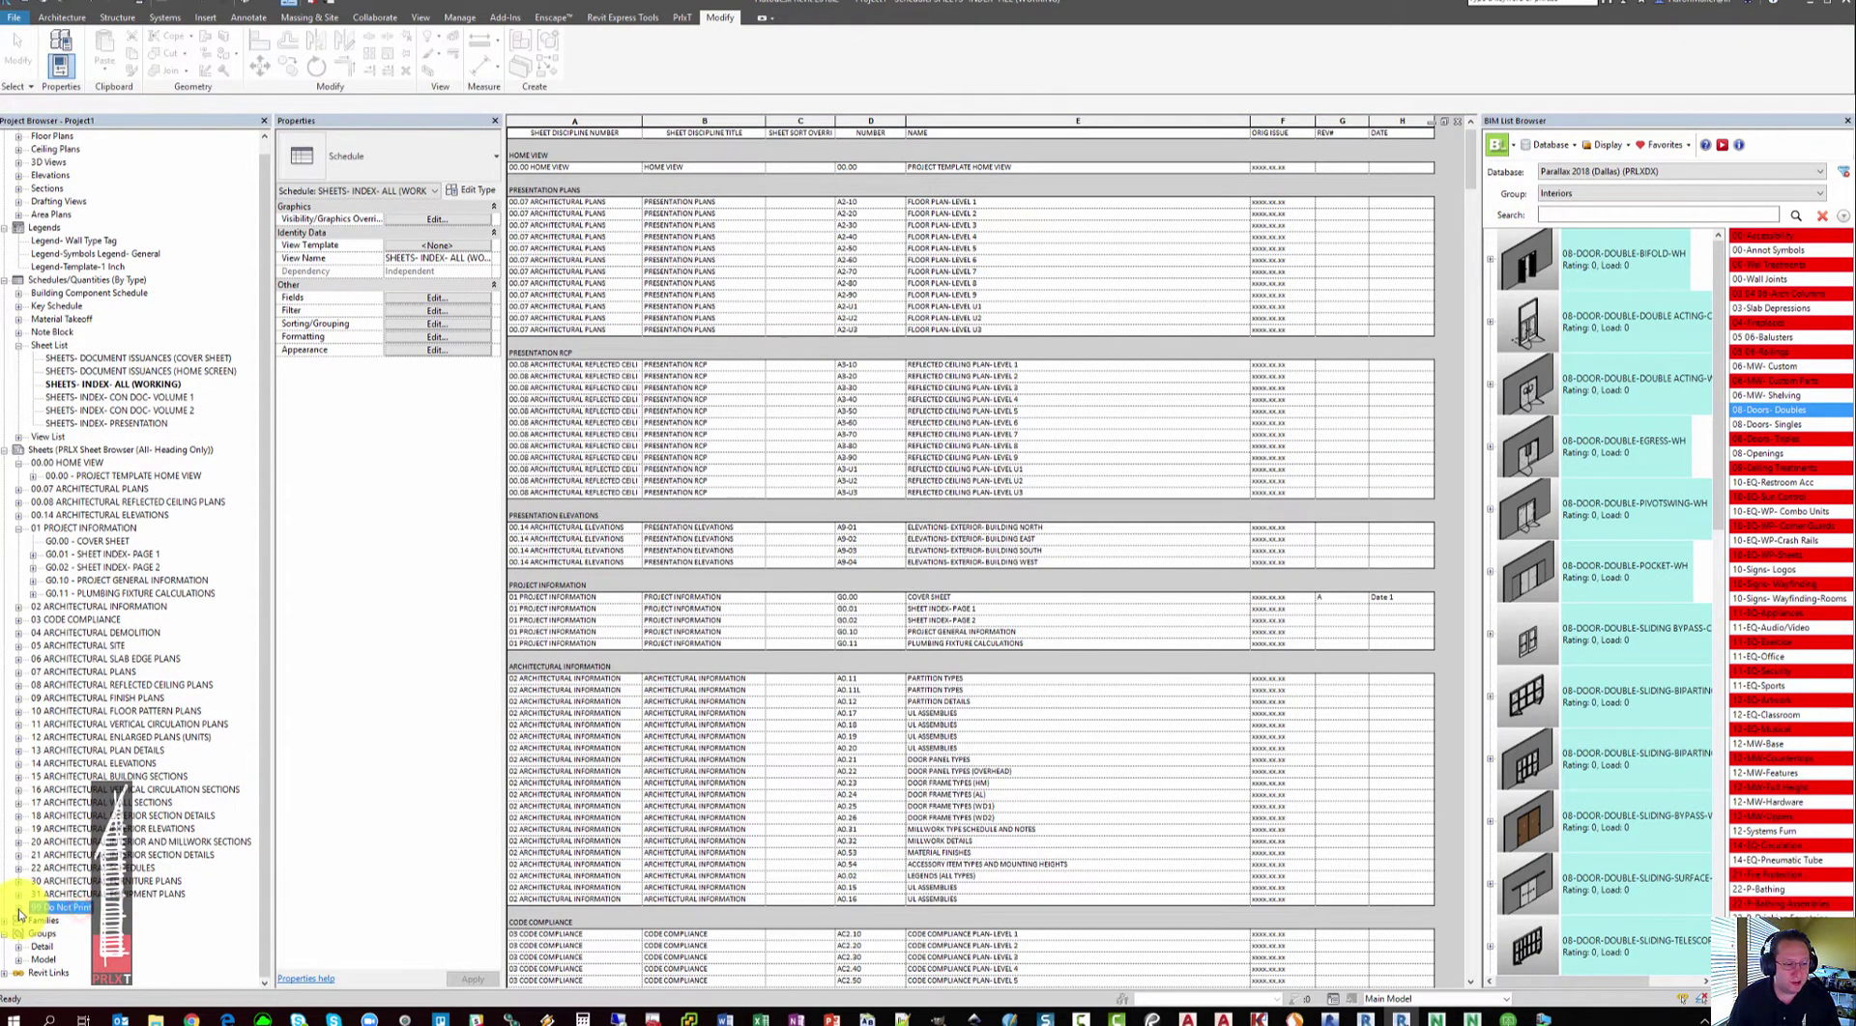
click(19, 909)
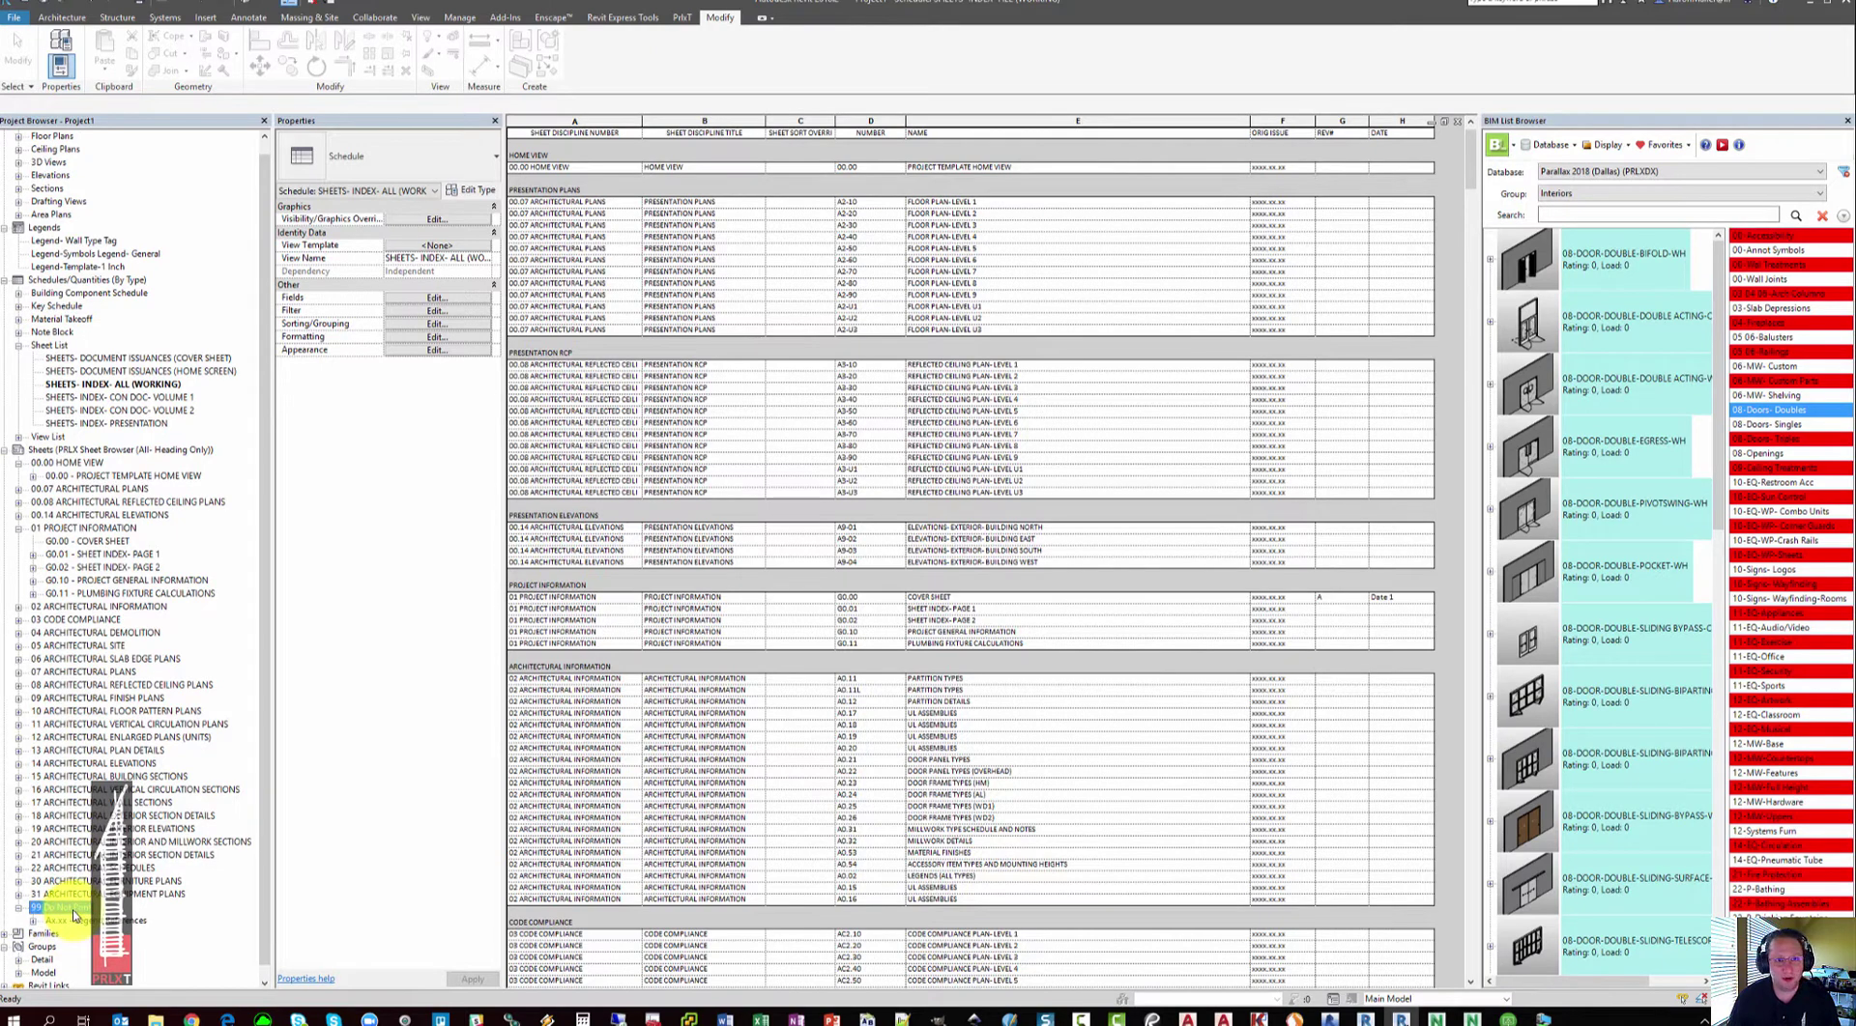
Step: Inspect the Legend References sheet's row in the 99 Do Not Print group at the end of the working index
click(611, 597)
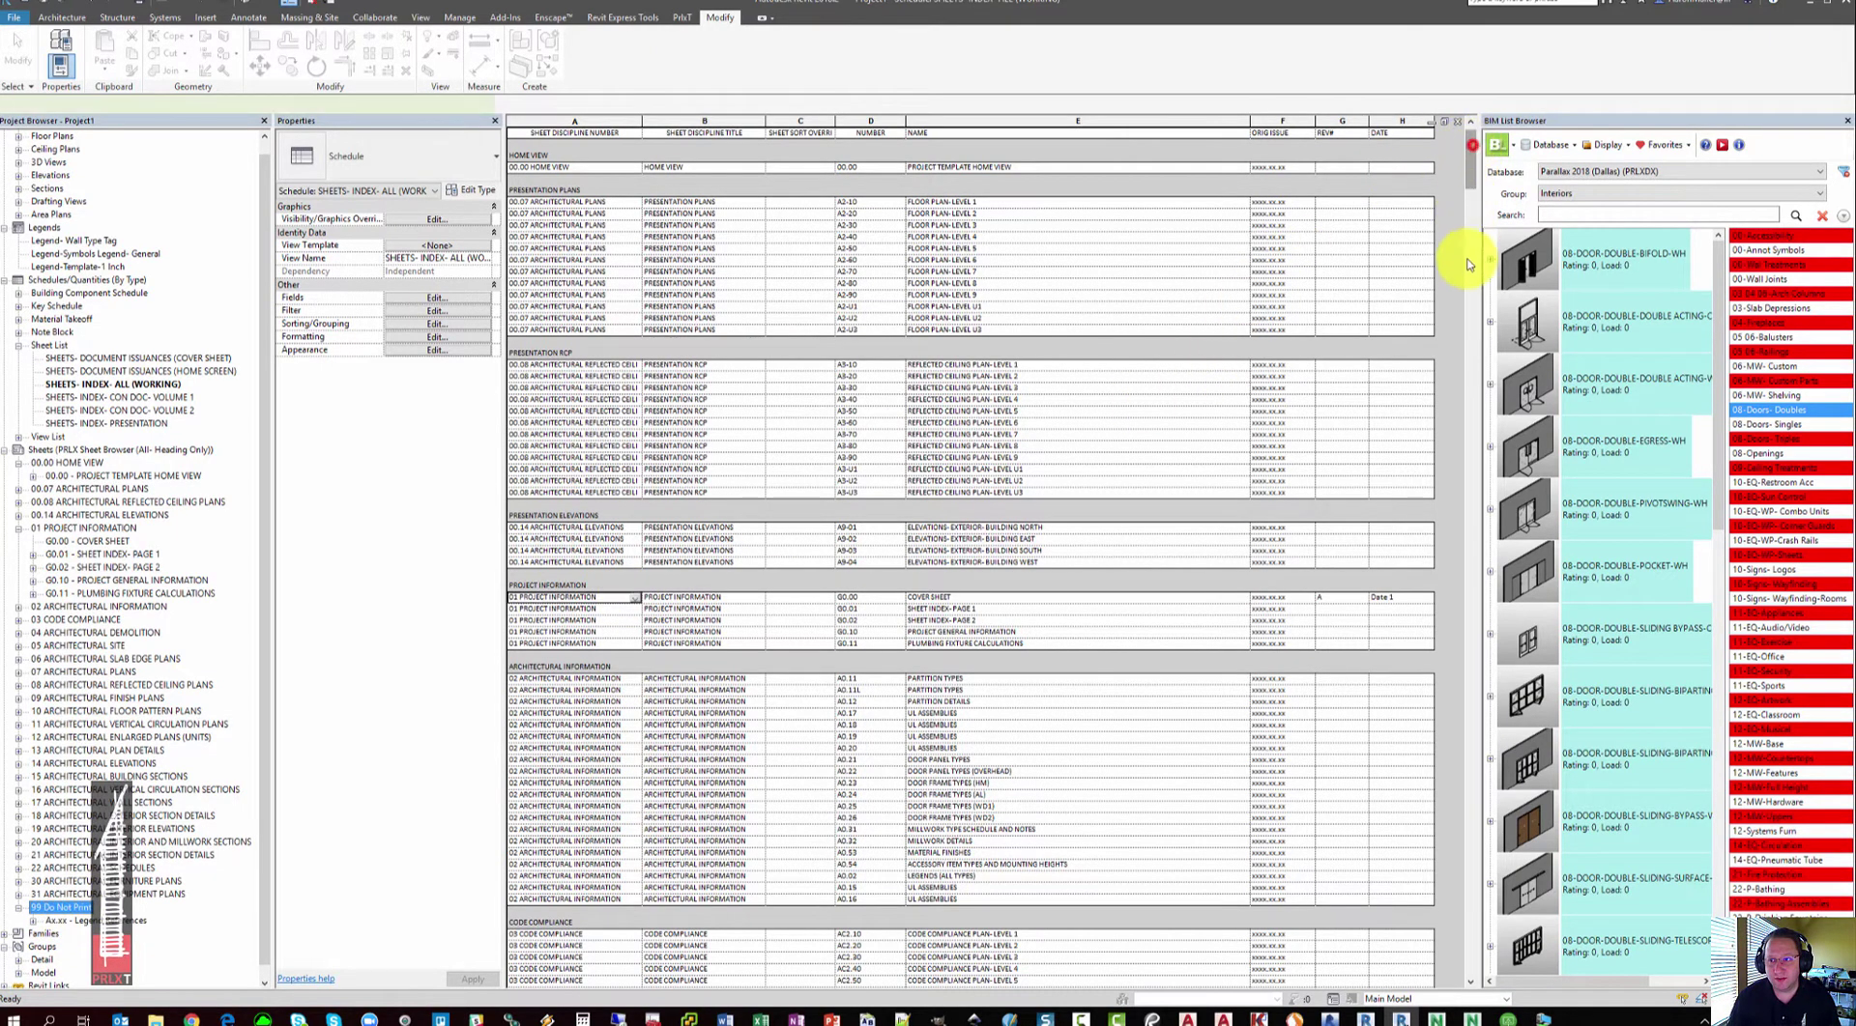
drag(1468, 260, 1485, 963)
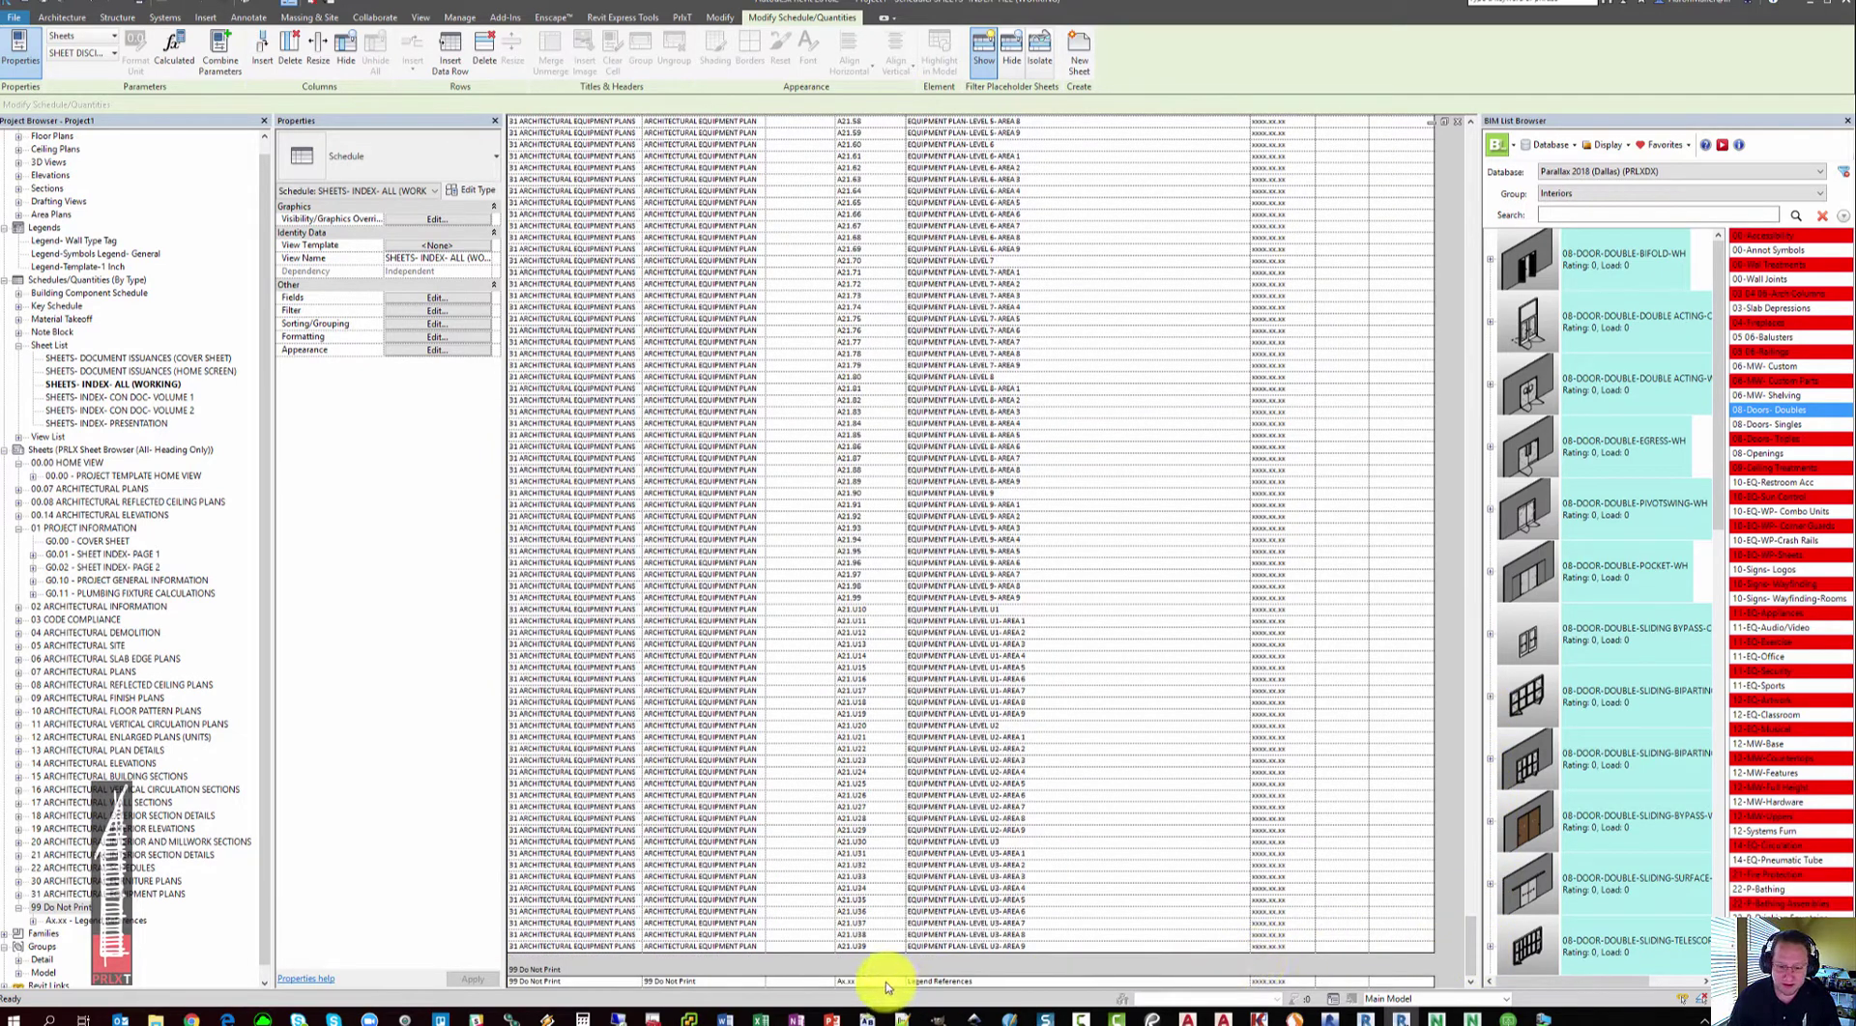
drag(1040, 984, 605, 978)
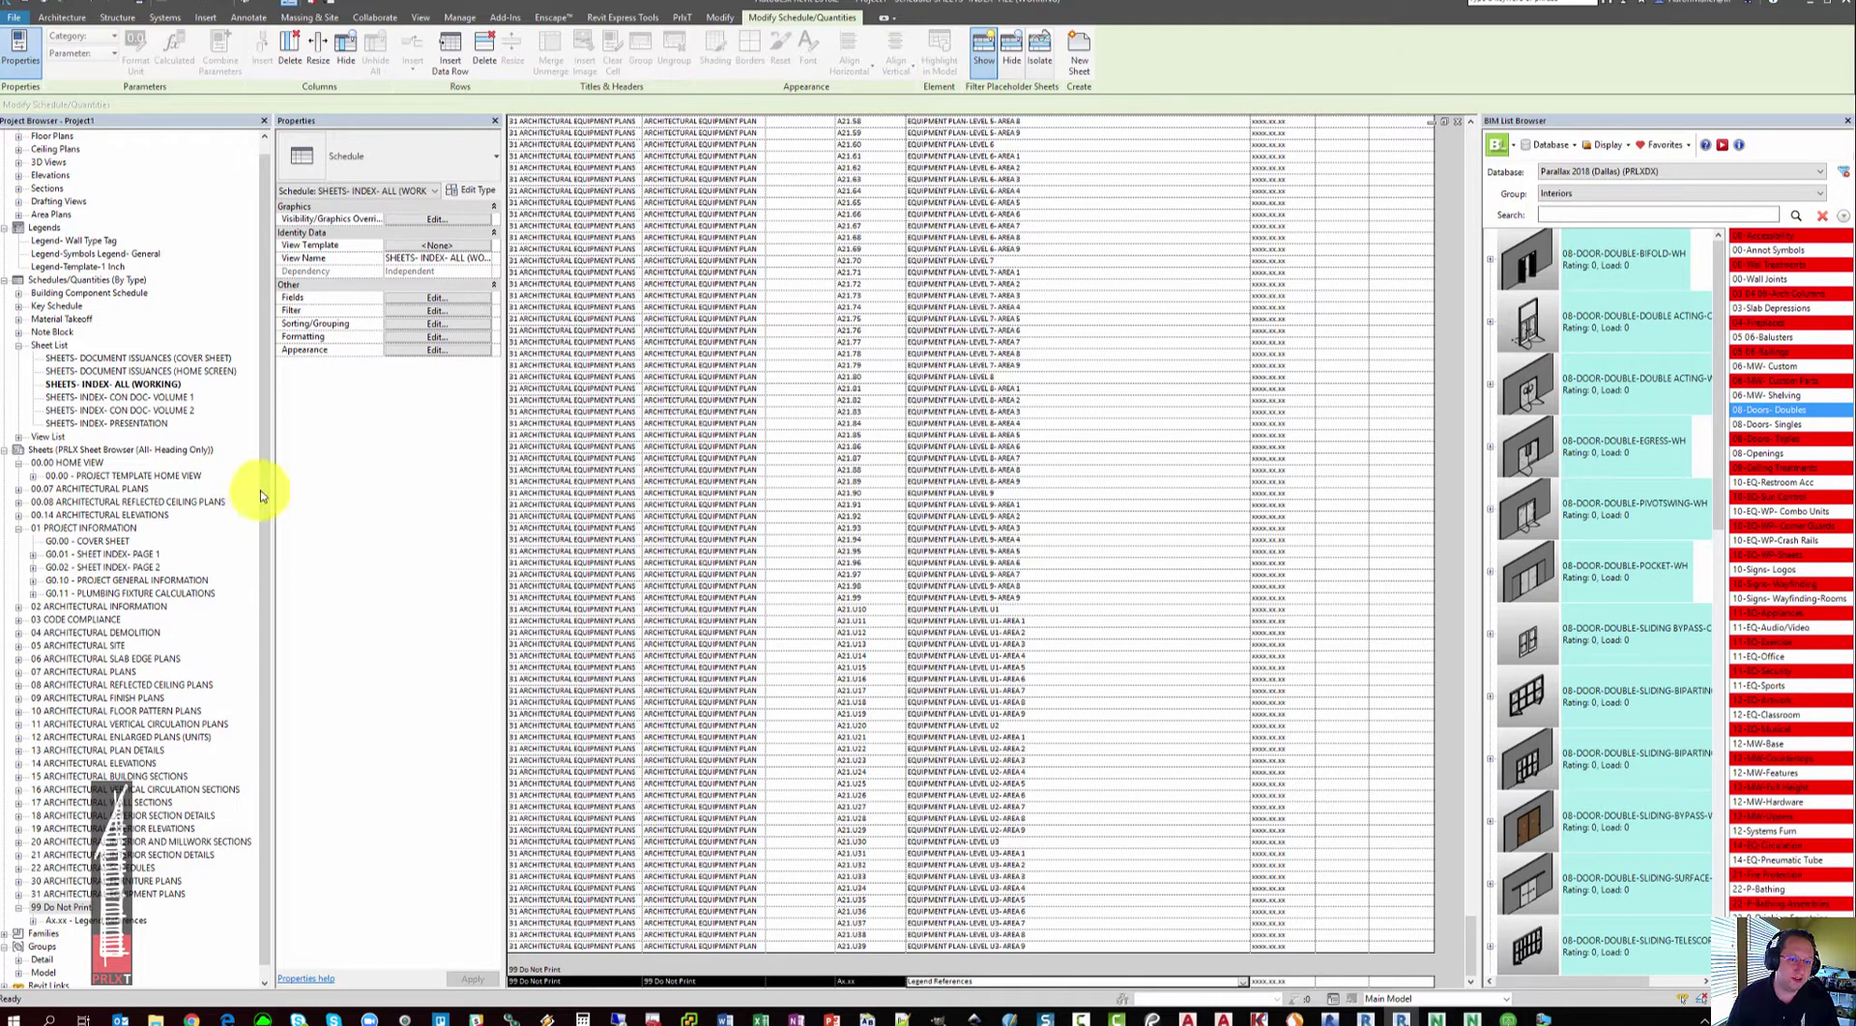
Step: Return to the Floor Plan Level 1 sheet, widen the project browser, and select 31 Architectural Equipment Plans sheets A21.10 through A21.U39
key(ctrl+Tab)
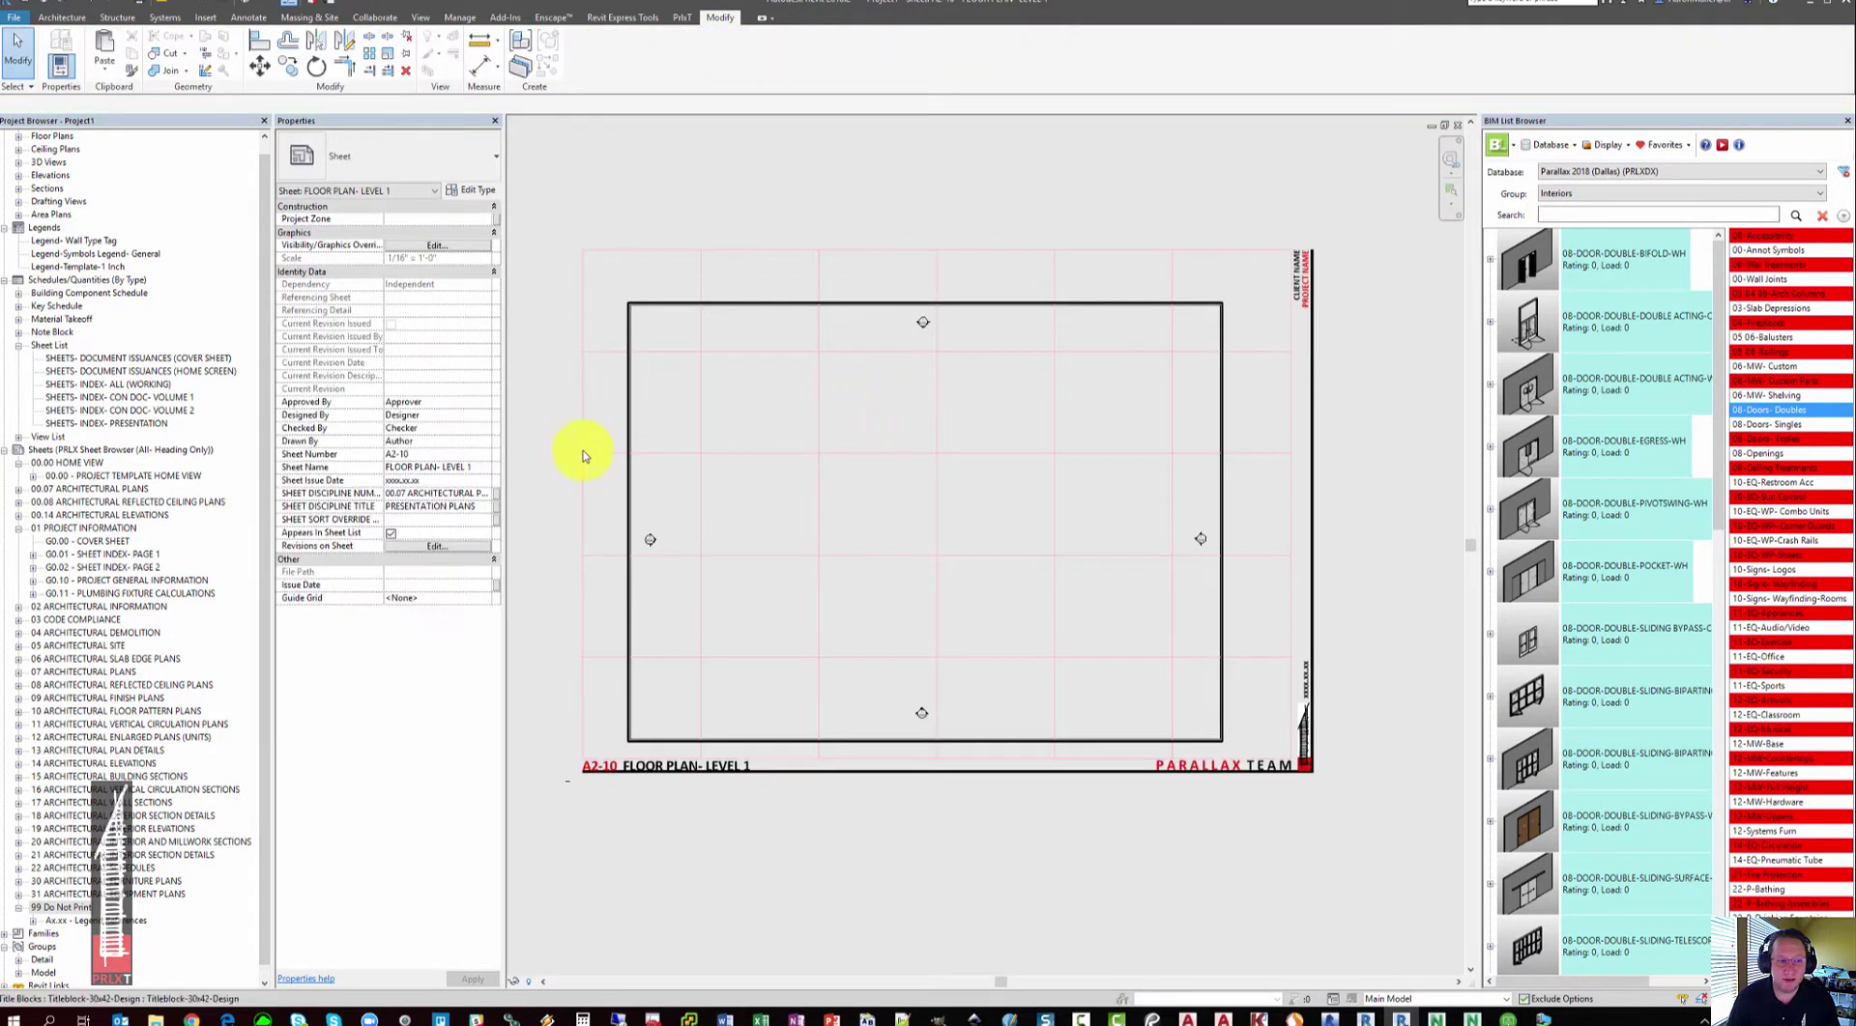
drag(274, 353, 341, 356)
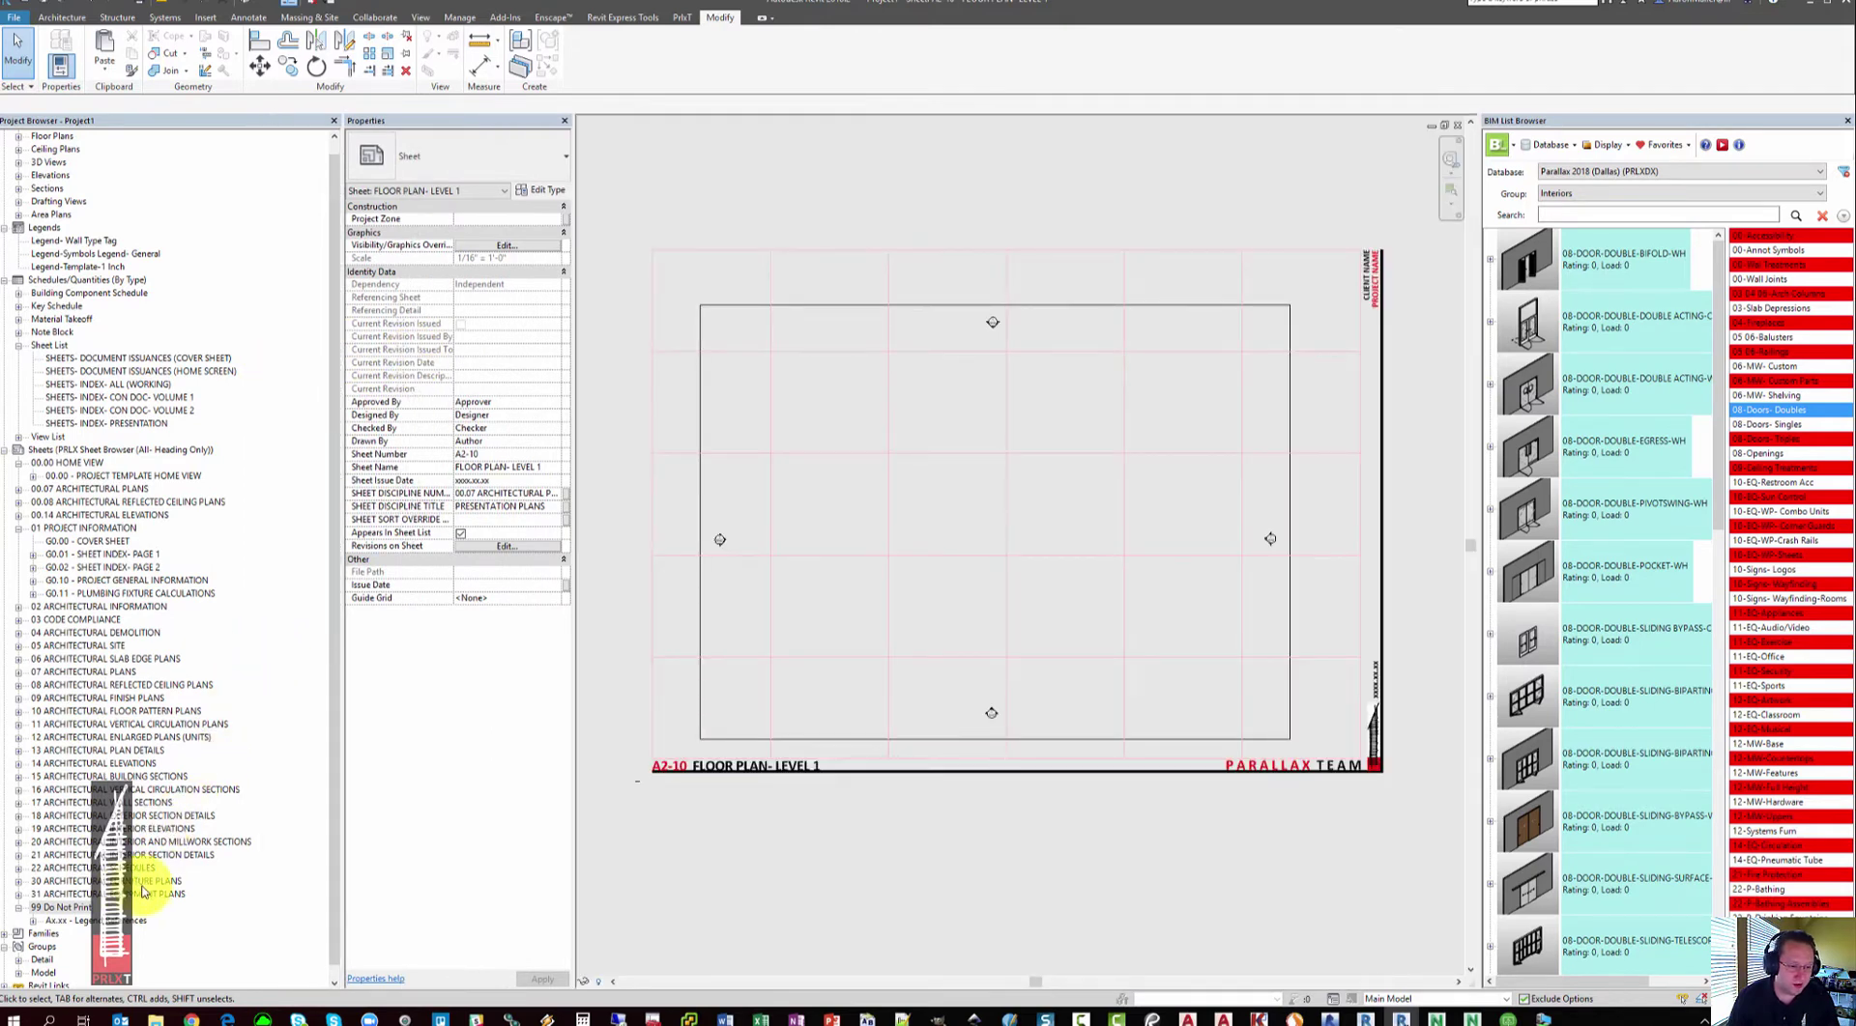
click(18, 894)
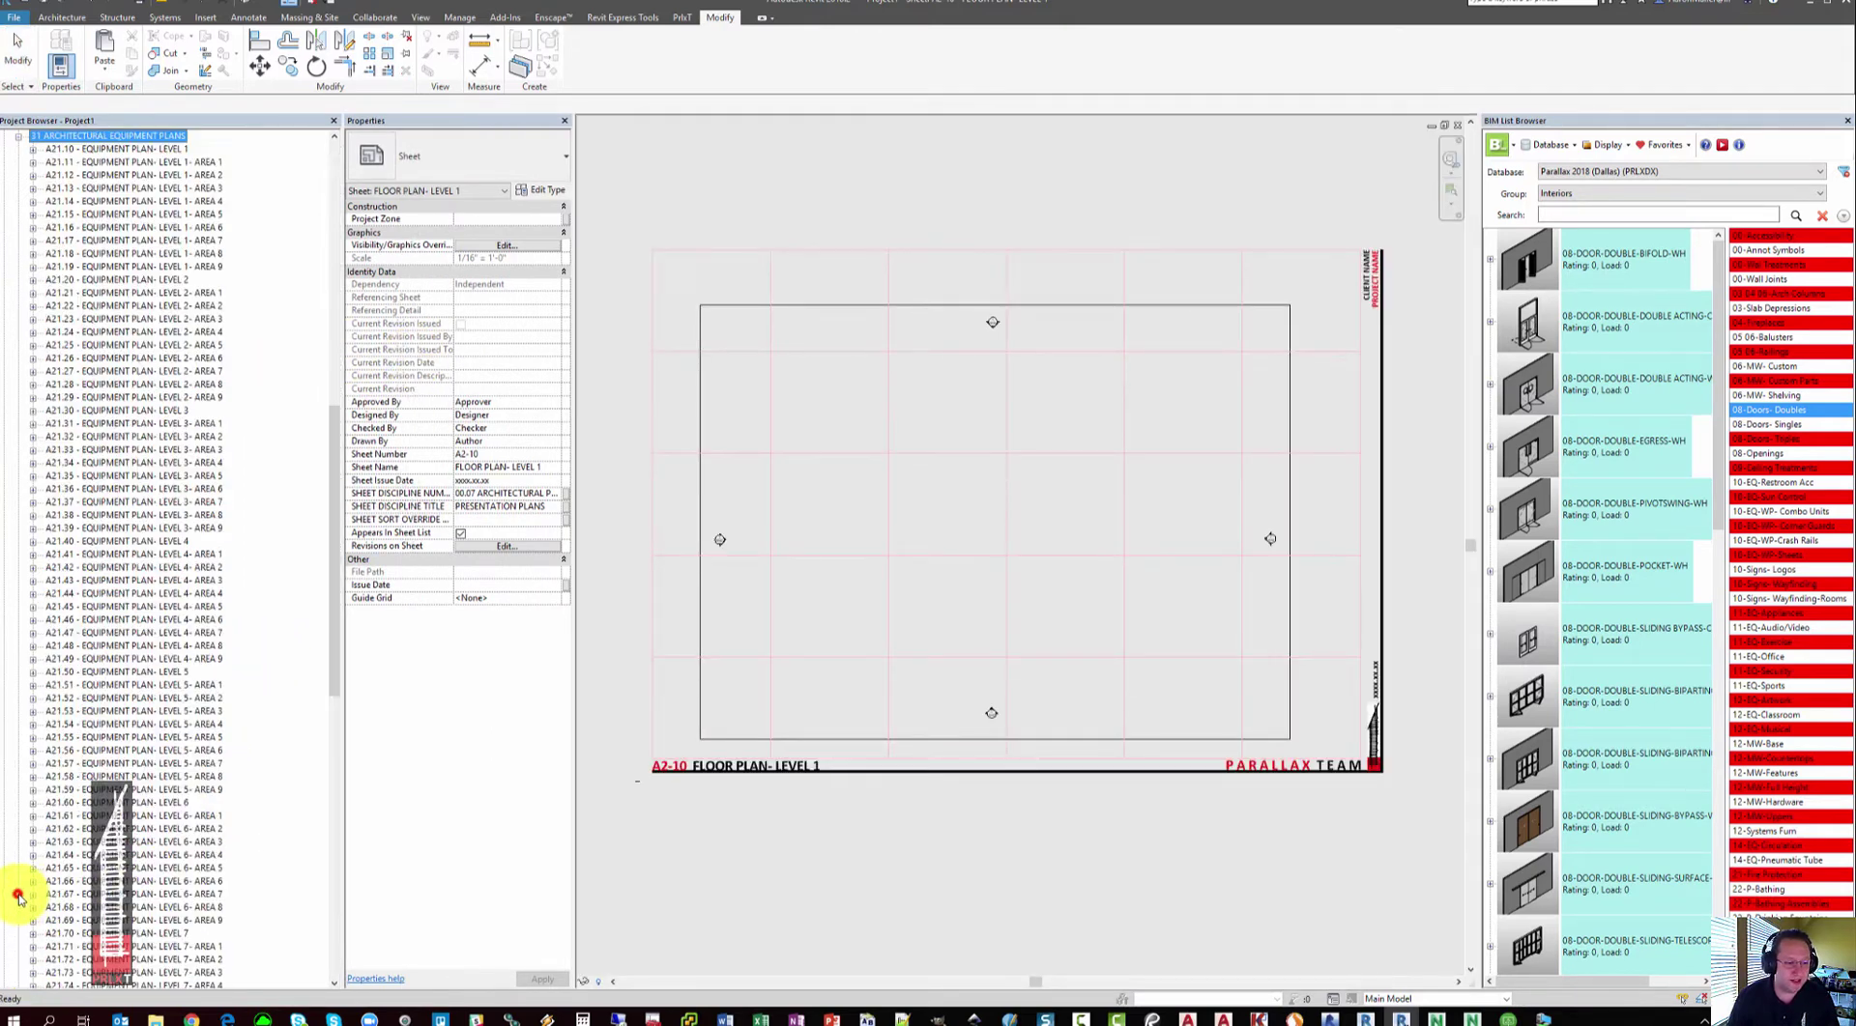
click(125, 149)
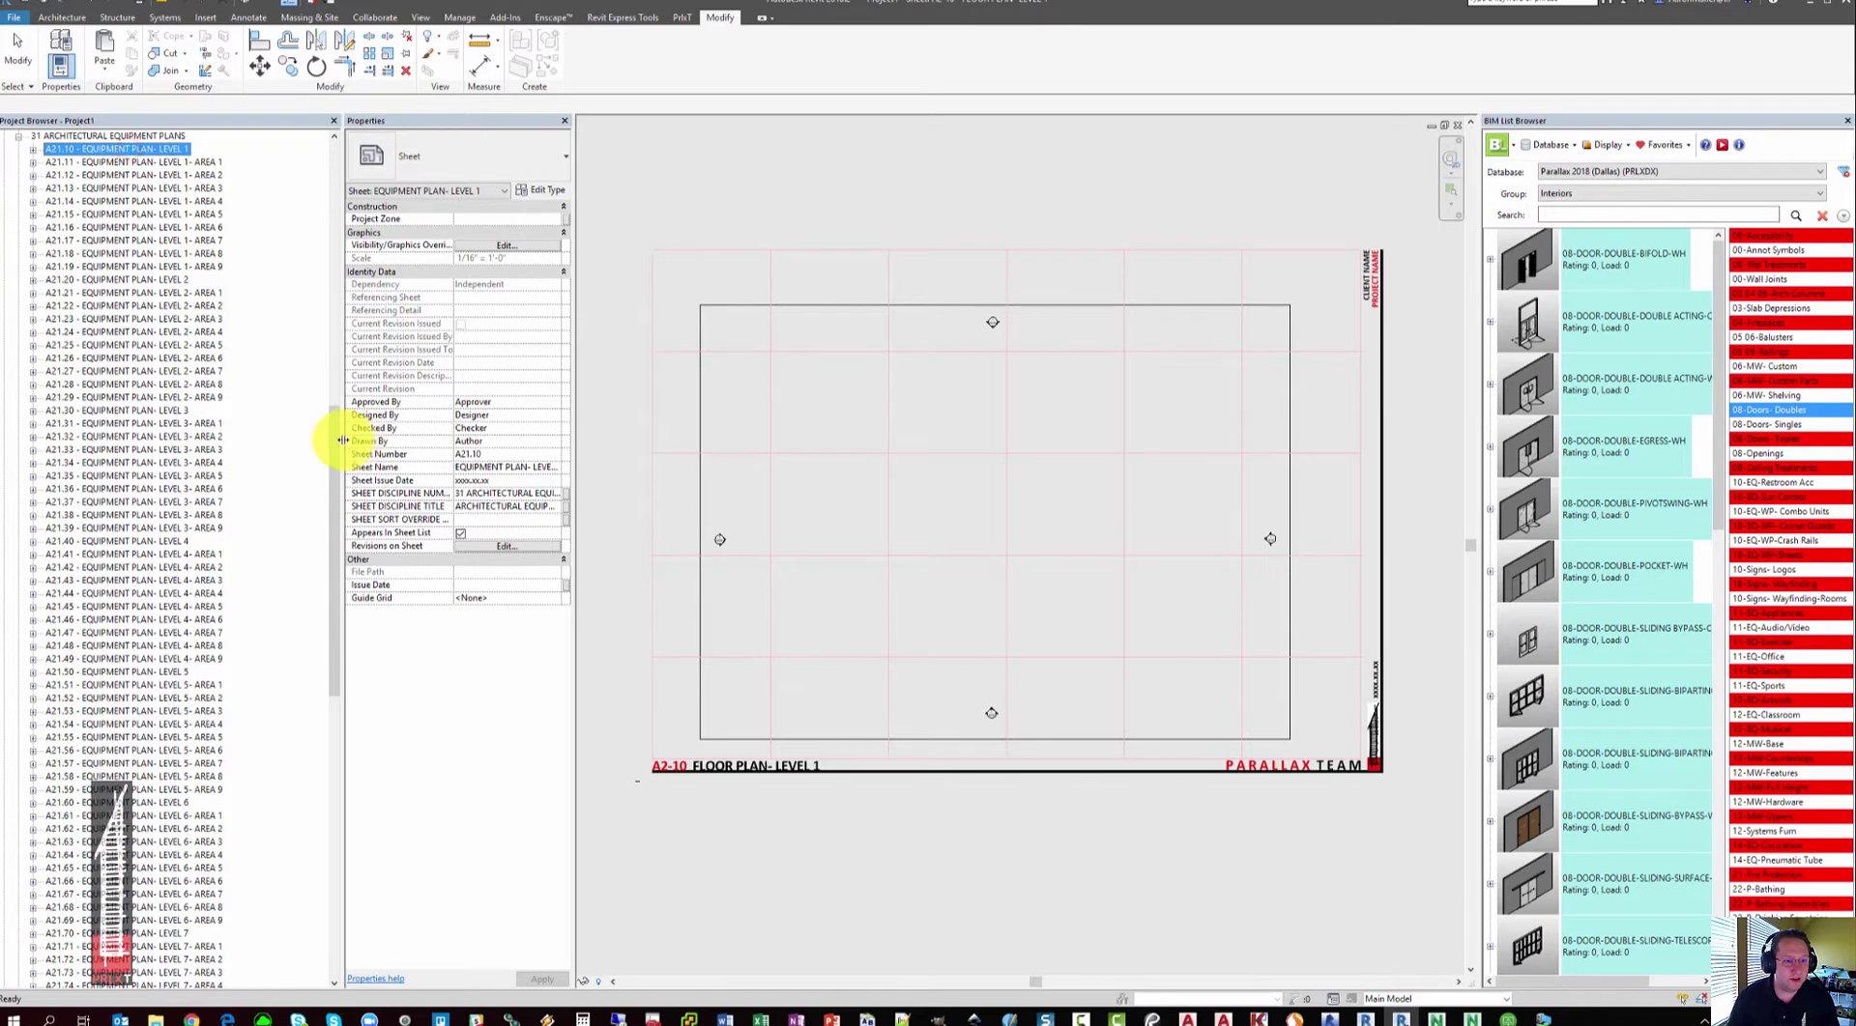
drag(337, 440, 257, 832)
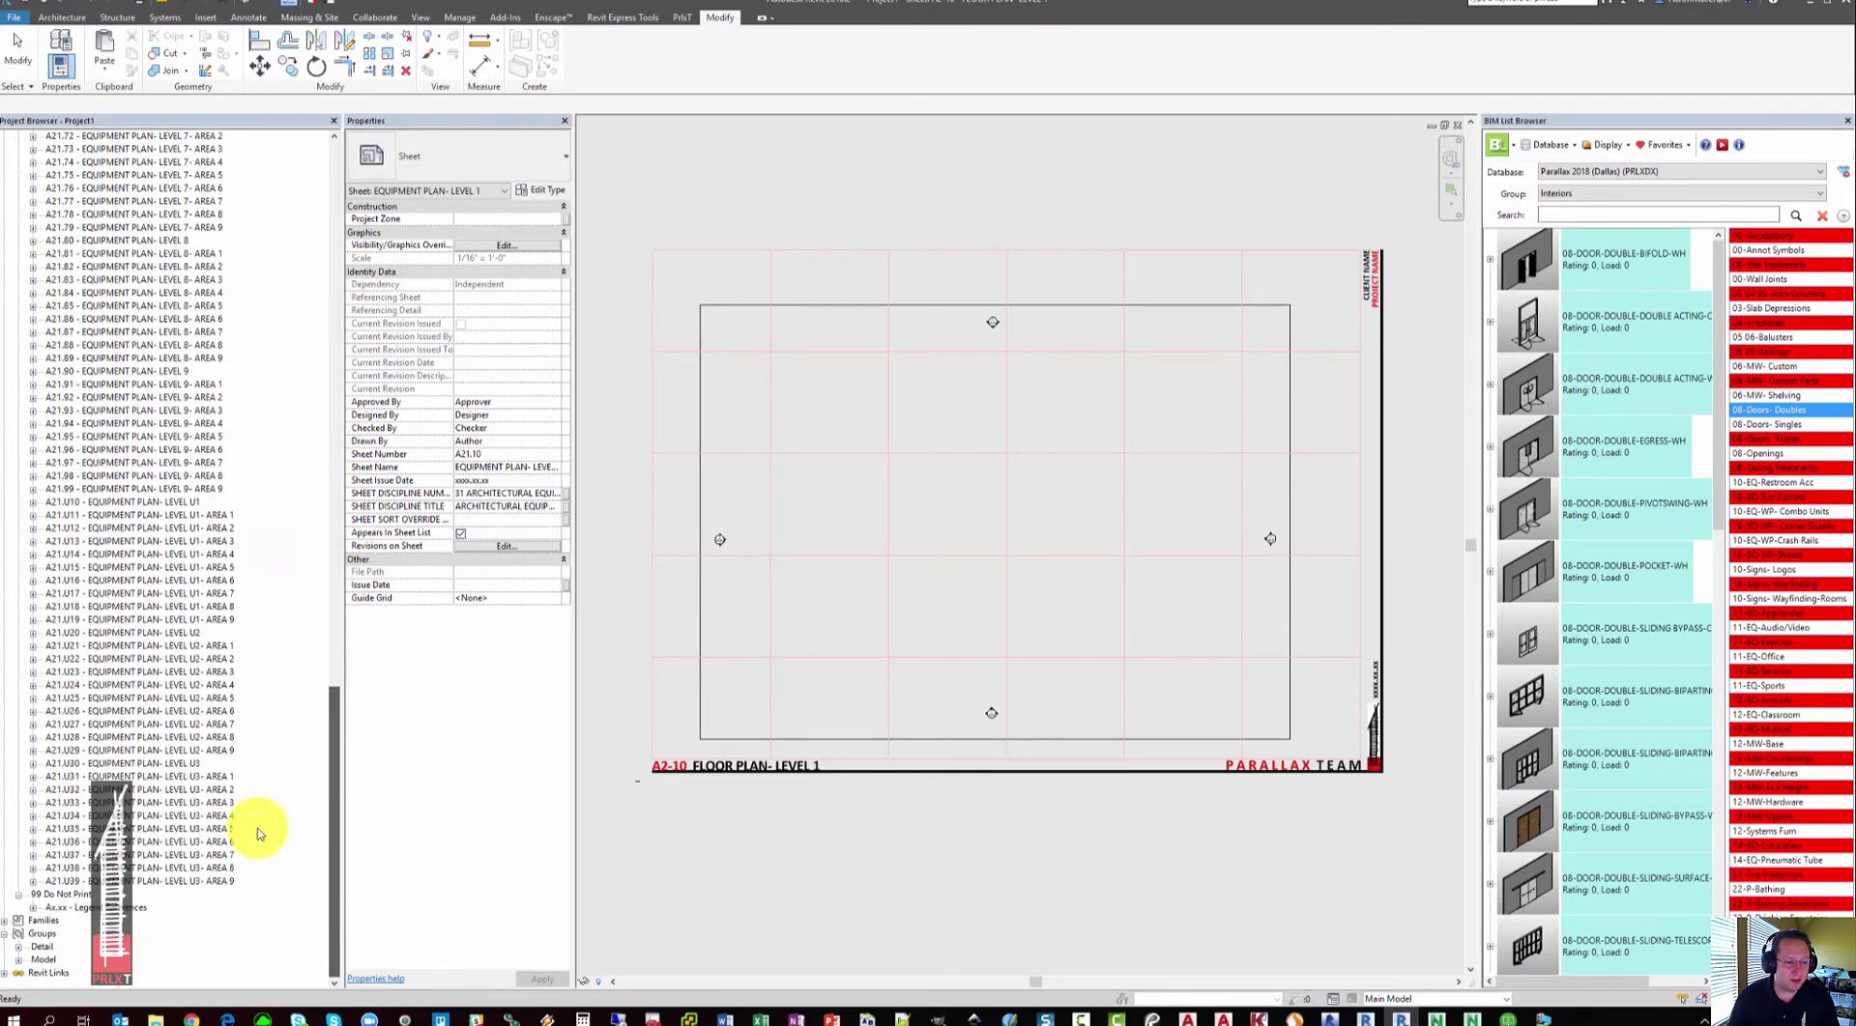
shift+click(194, 881)
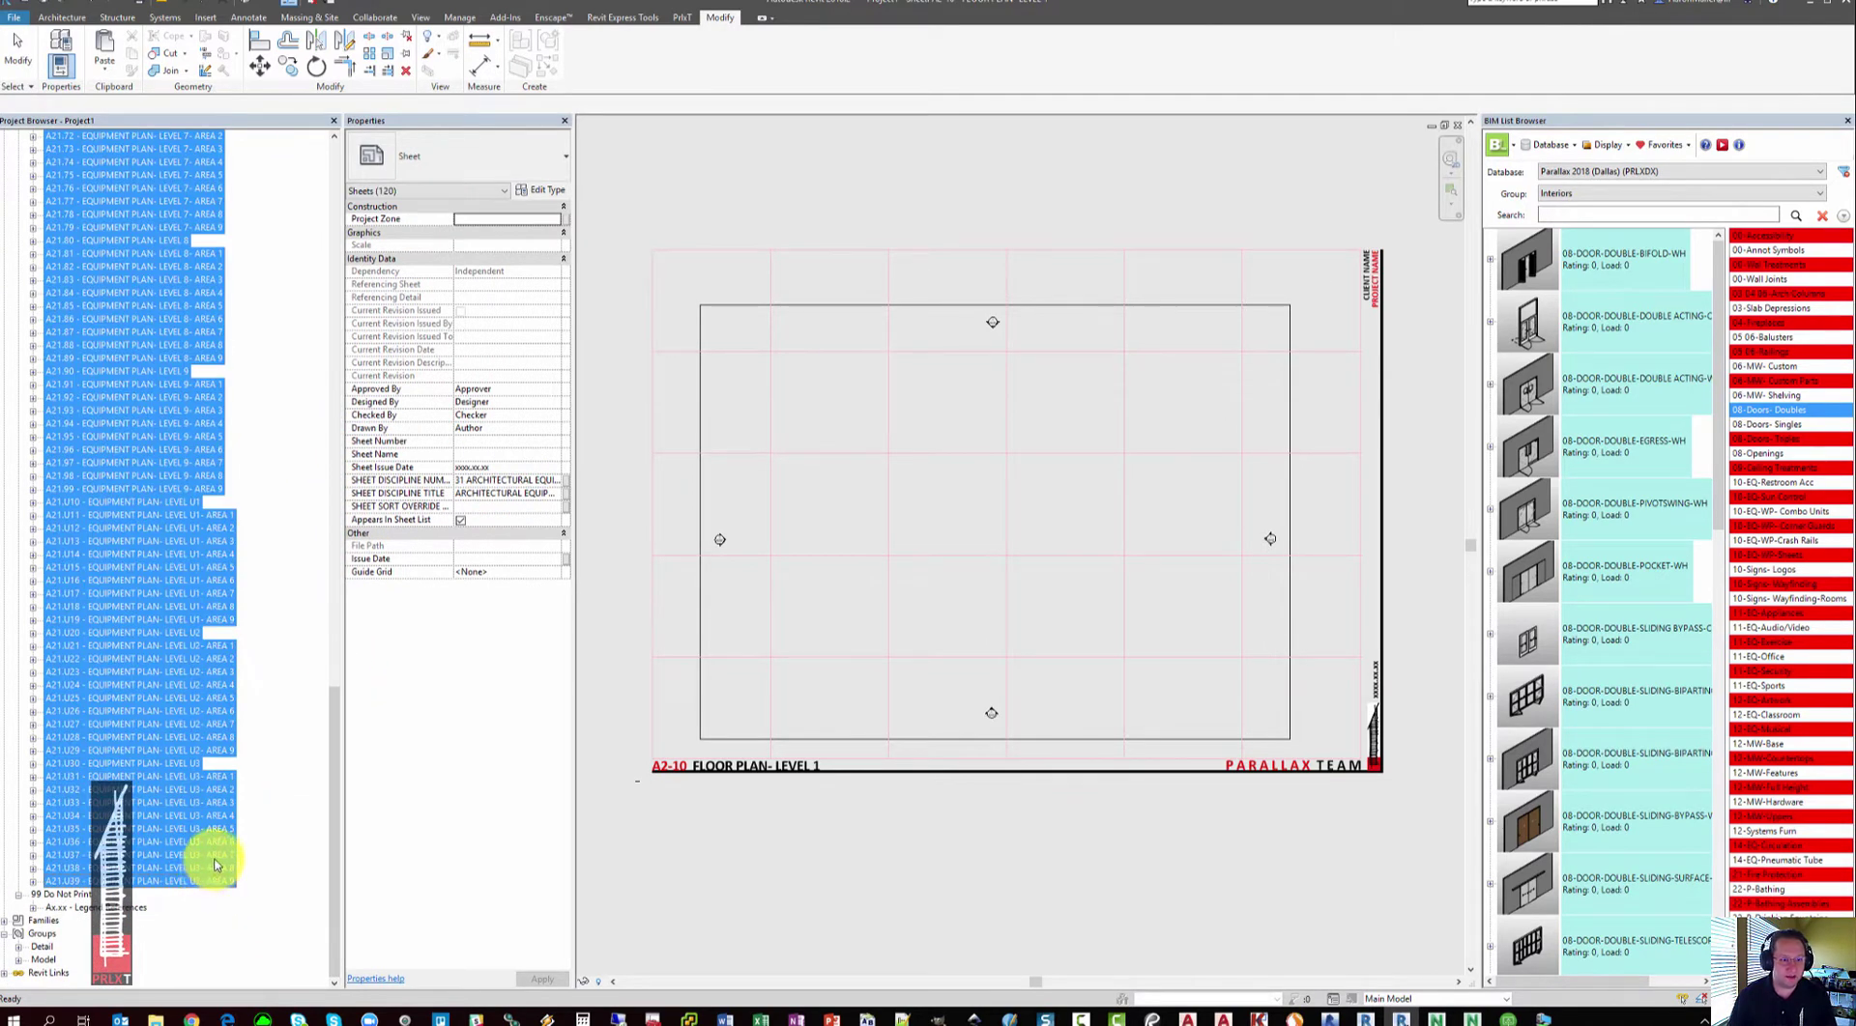
Step: Toggle Appears in Sheet List off and back on for the selected equipment sheets, and open their sheet discipline number for editing
click(461, 521)
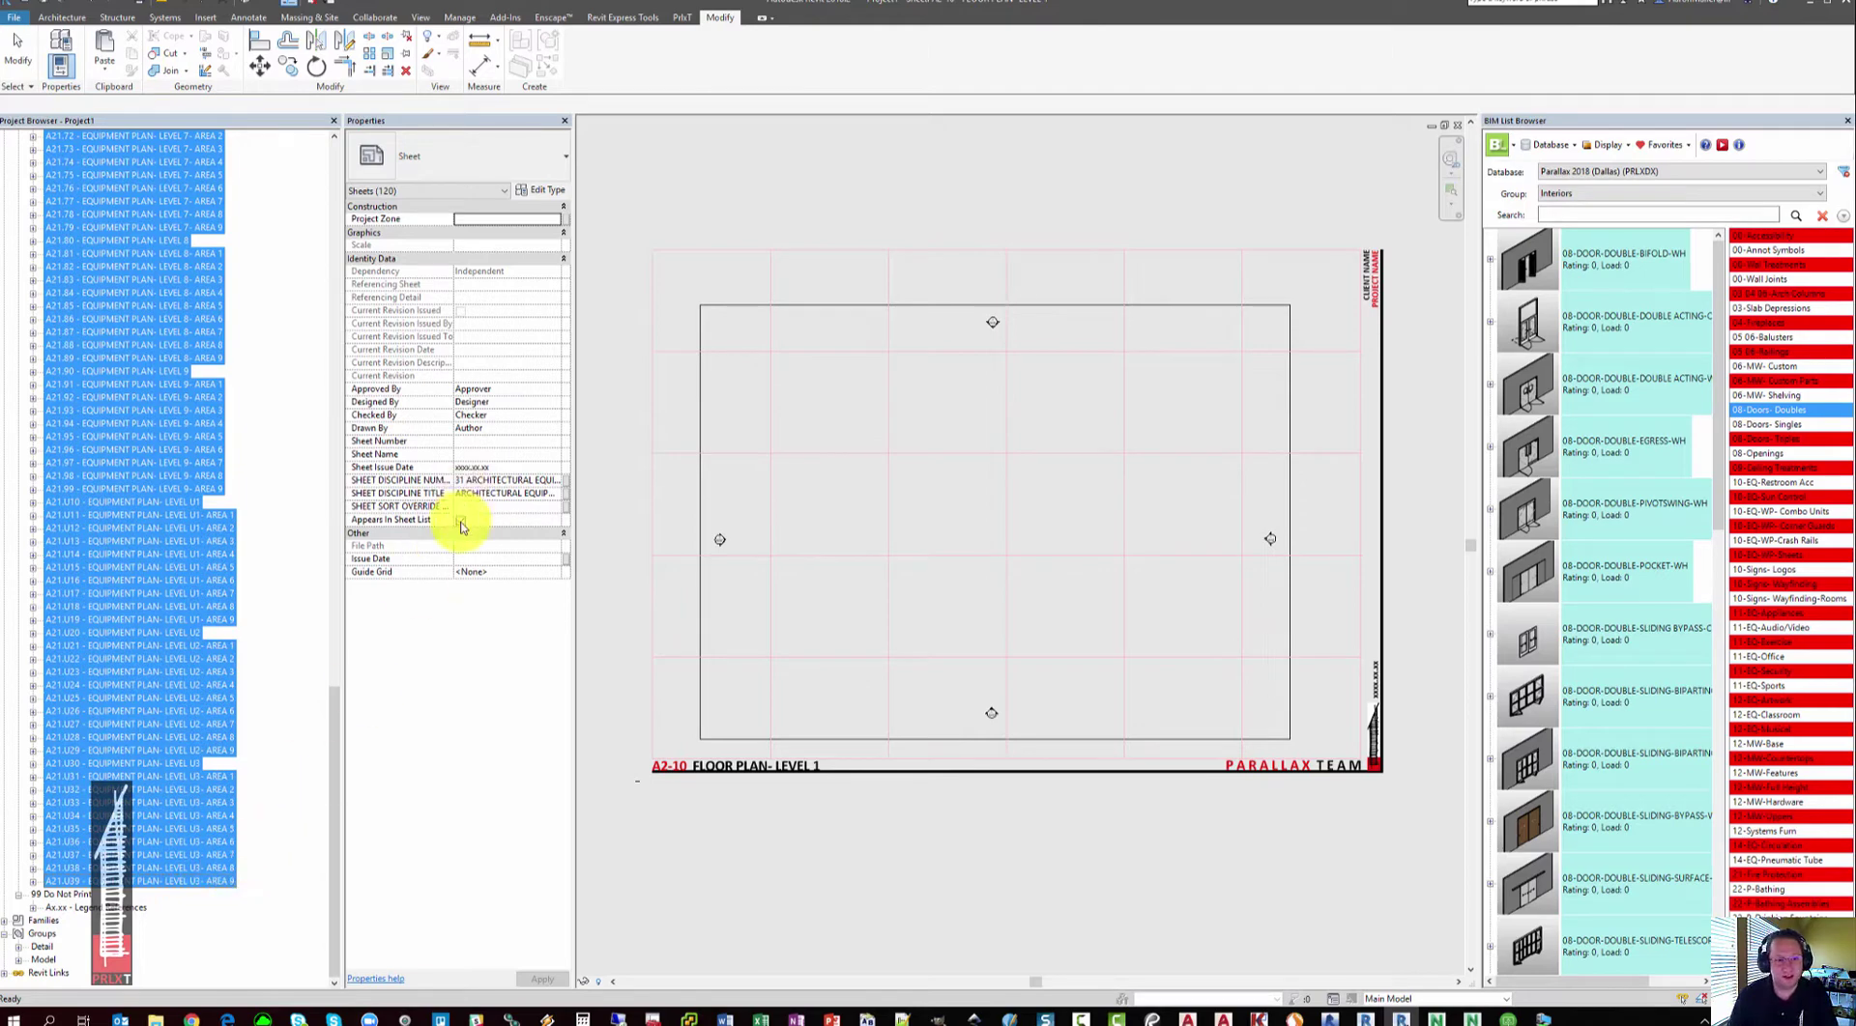
click(461, 521)
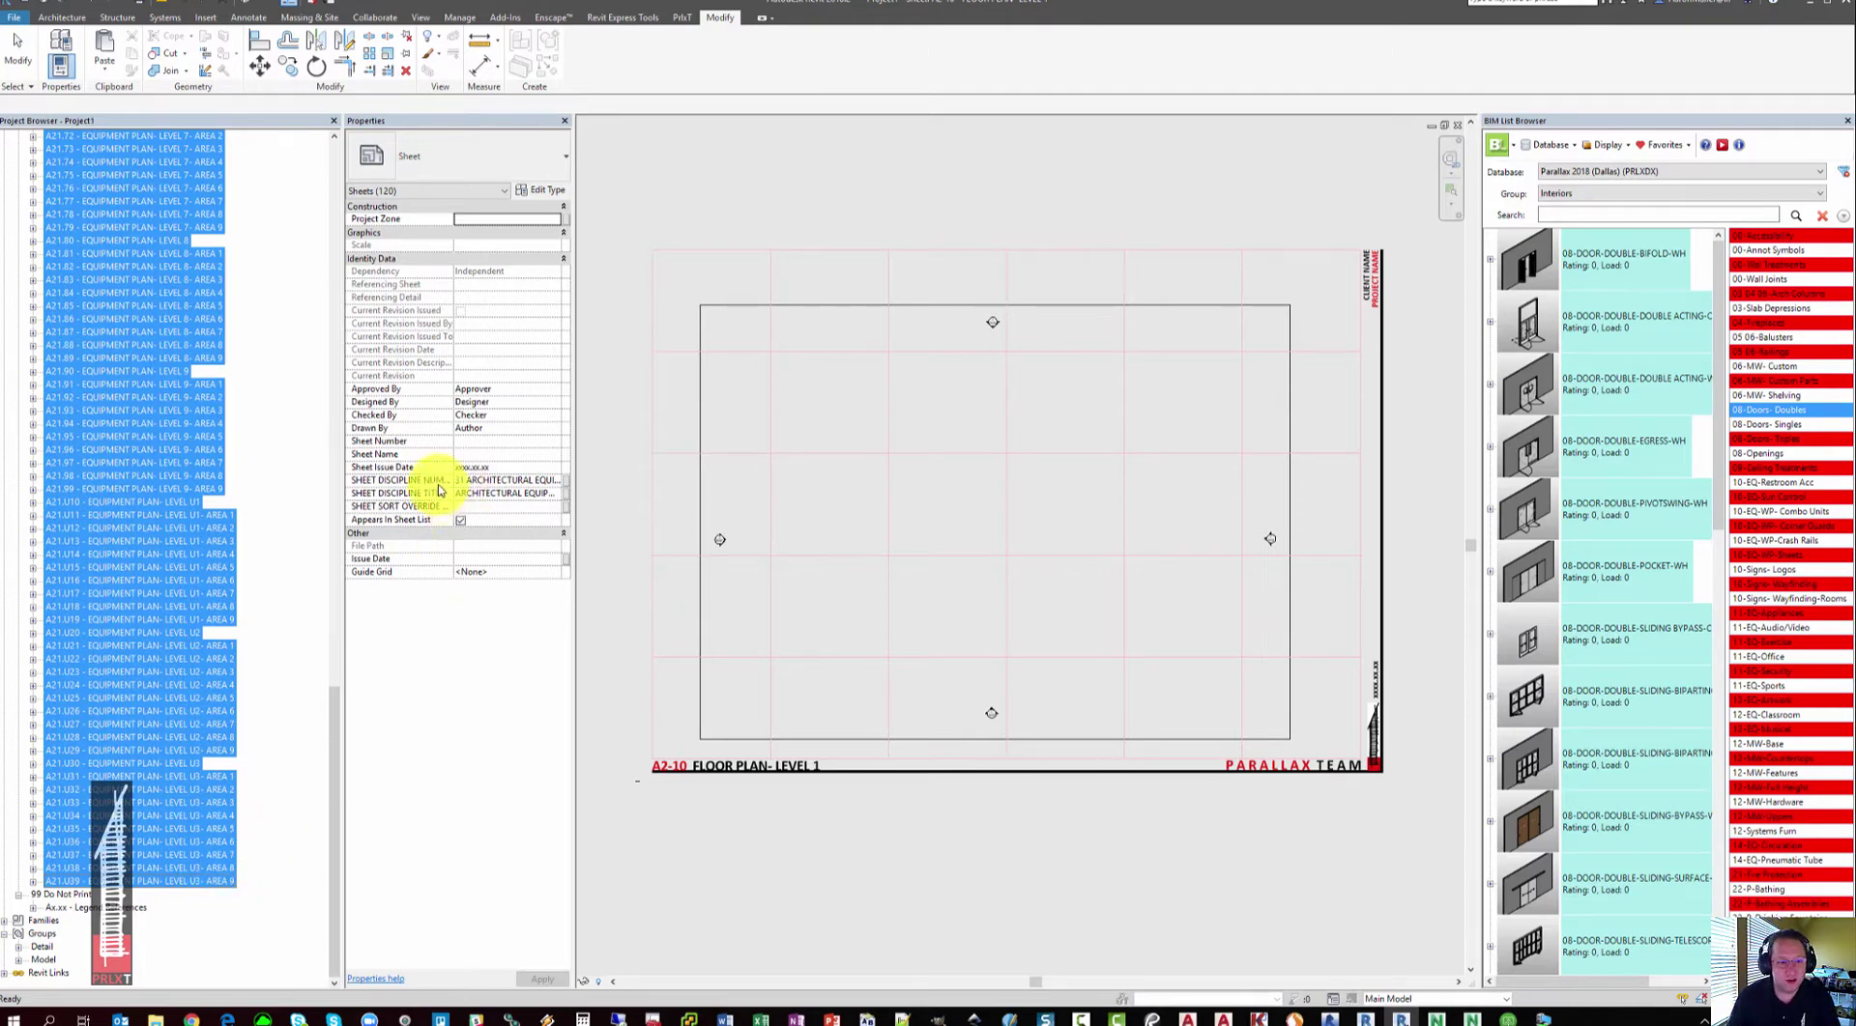
click(555, 483)
click(474, 552)
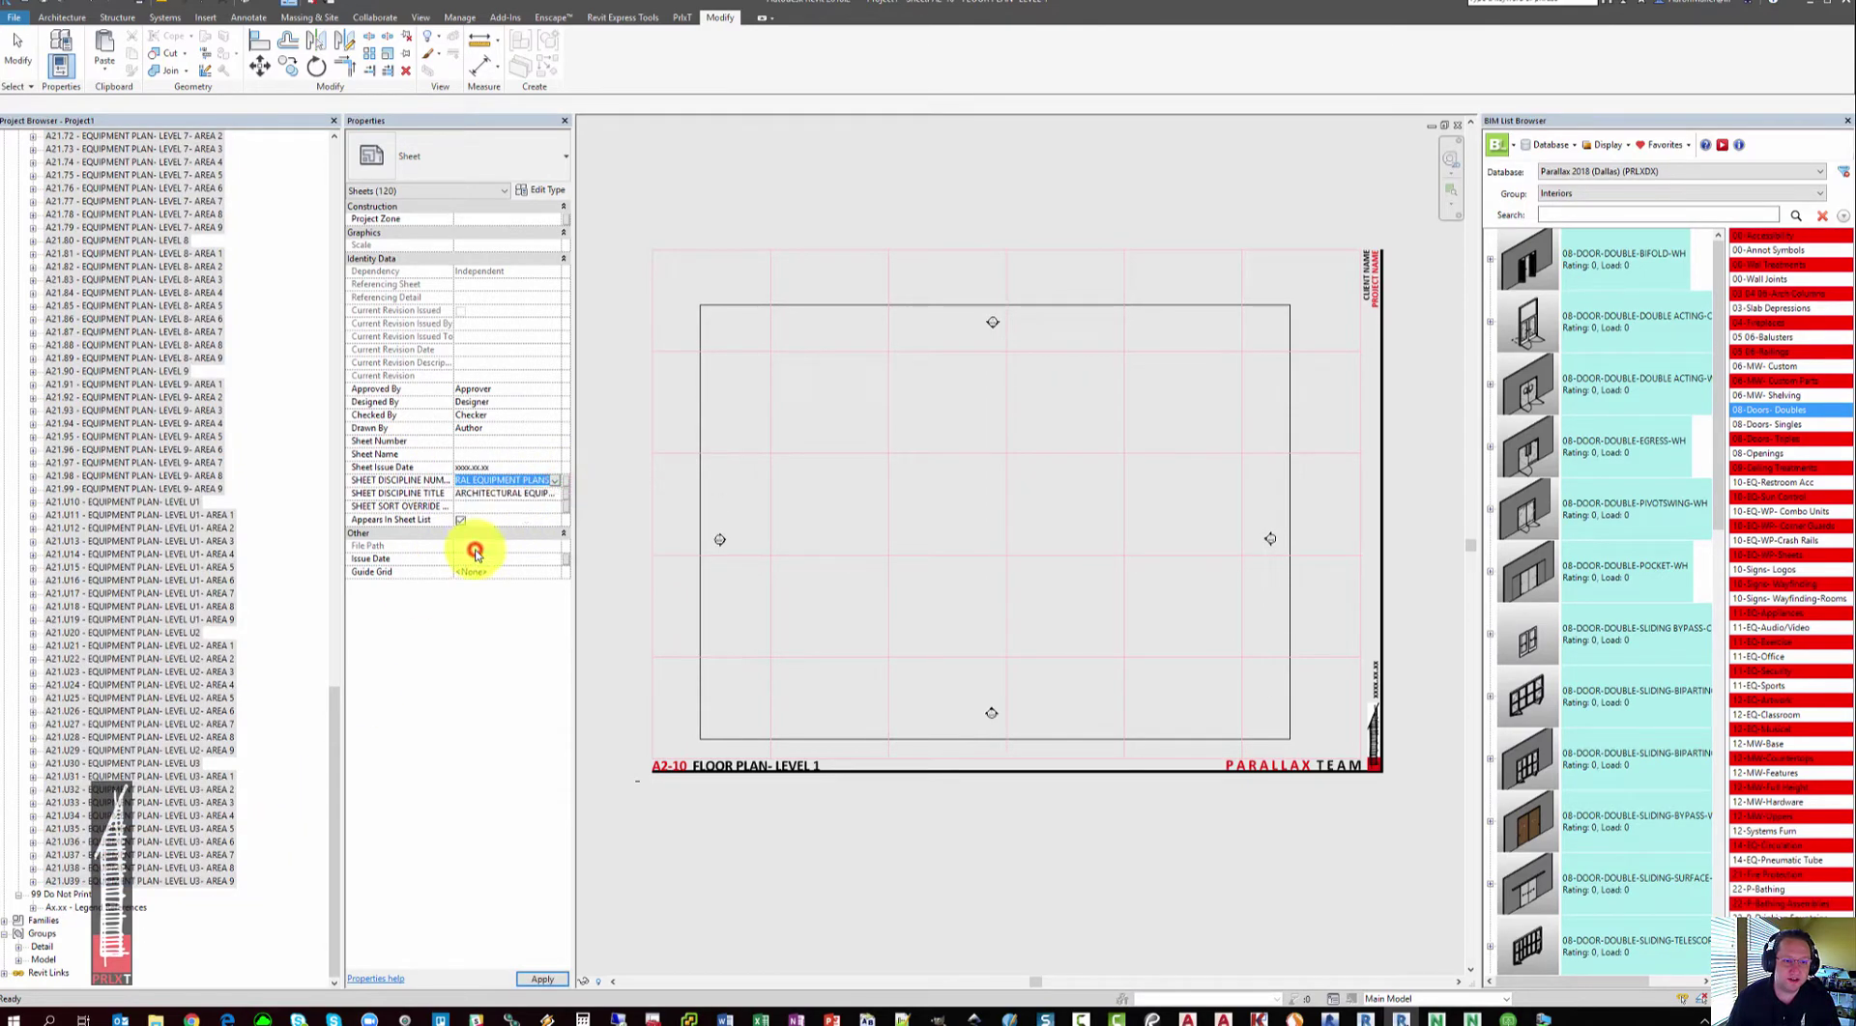
Step: Toggle Appears in Sheet List off and back on for sheet A2-10, Floor Plan Level 1
click(645, 369)
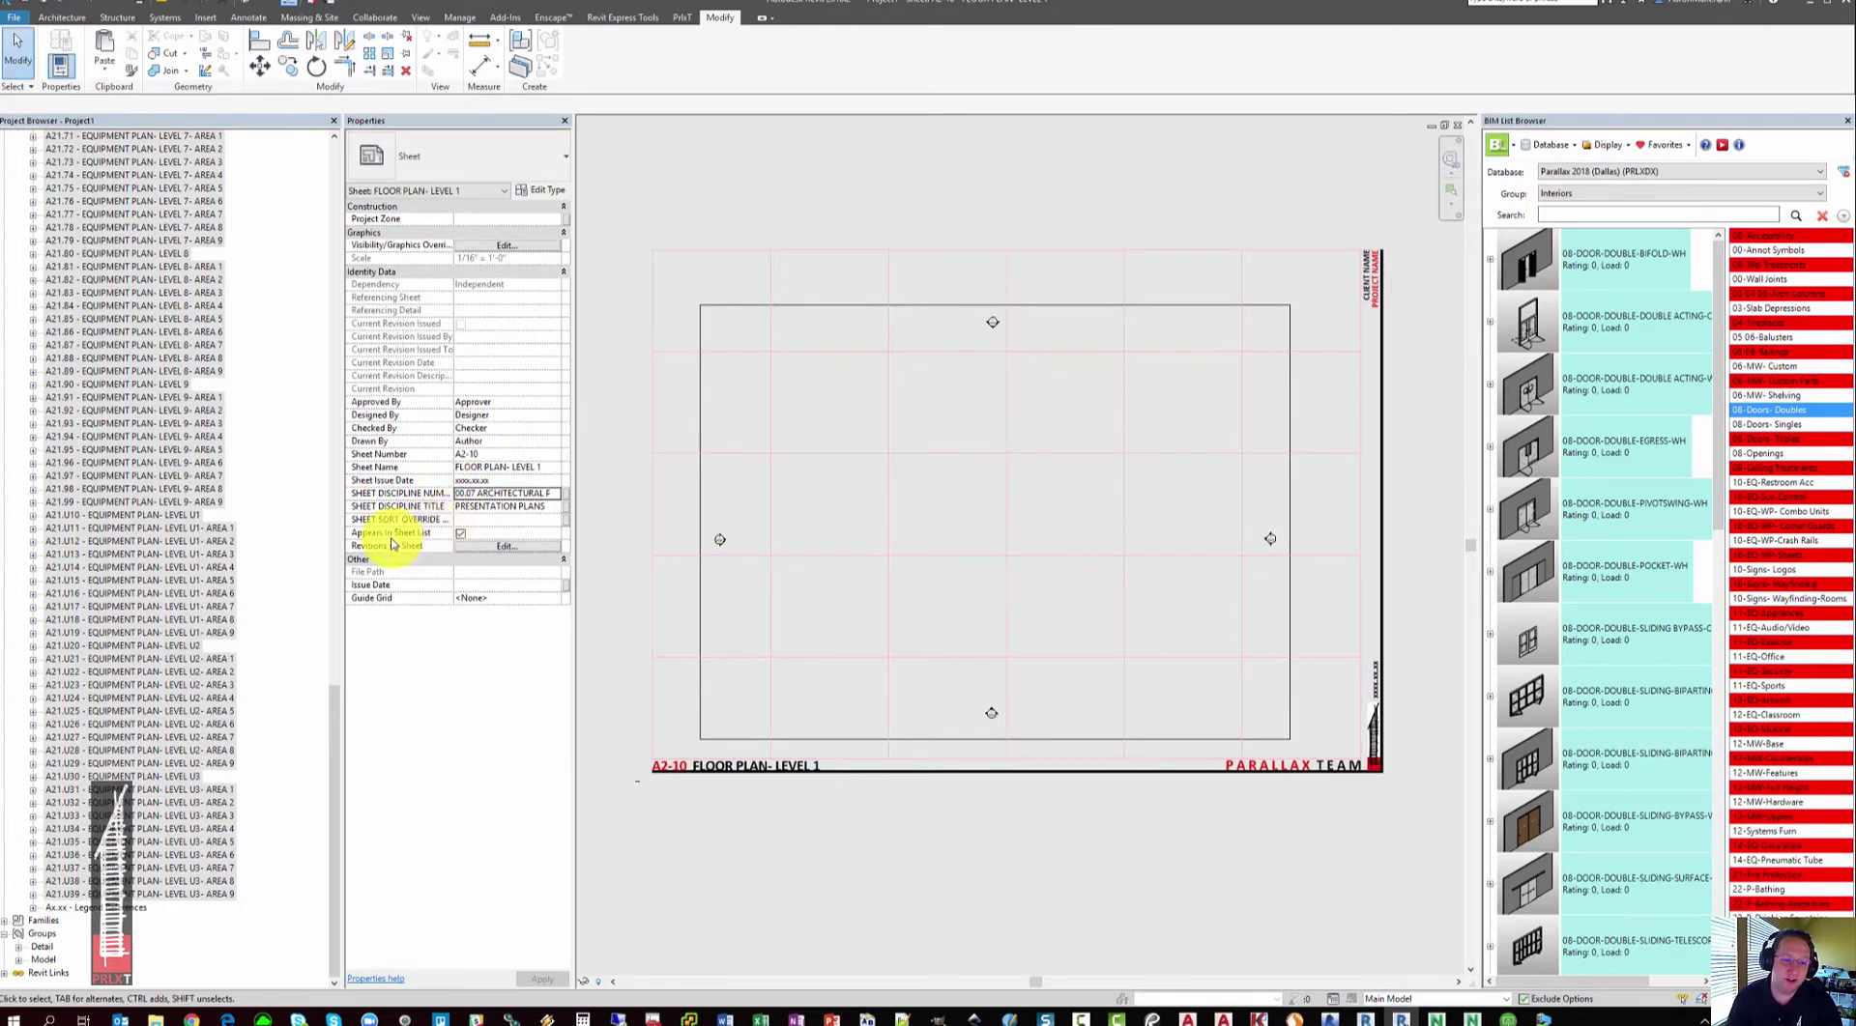
click(460, 535)
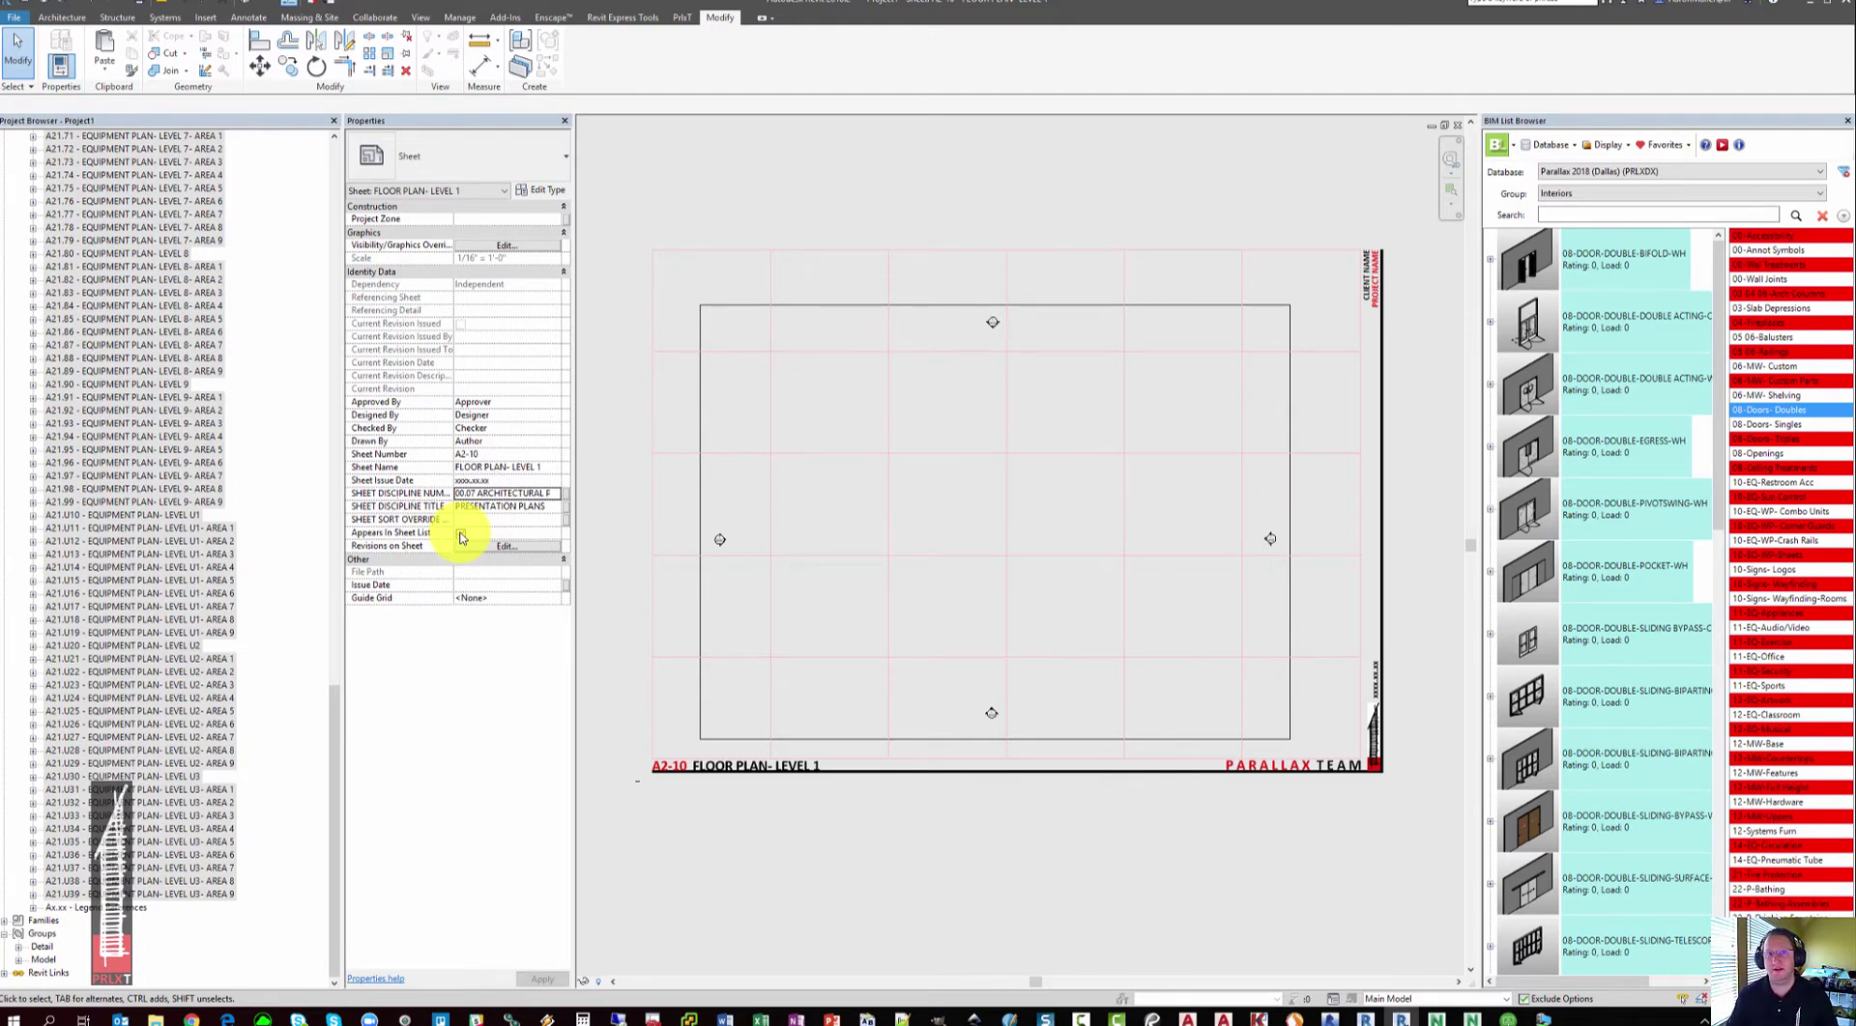
click(460, 534)
Step: Return to the working sheet index and review its presentation, project information and architectural information groups
click(635, 191)
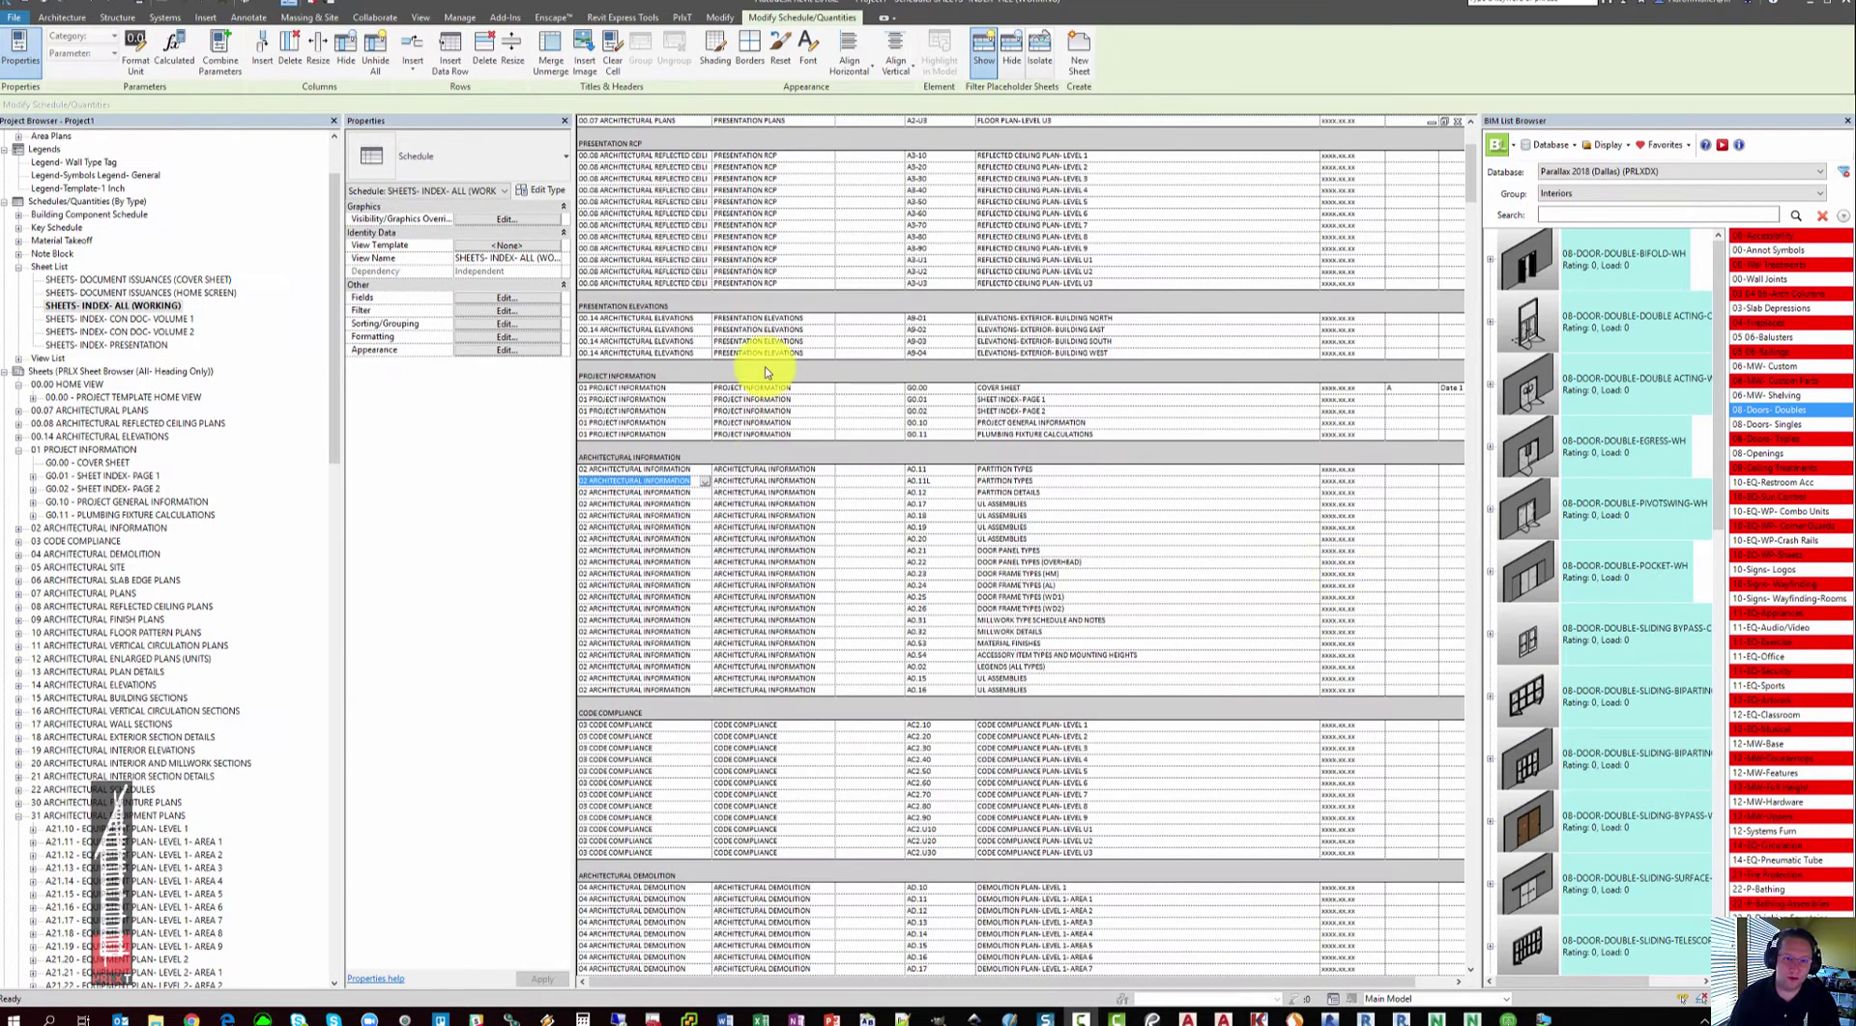
click(755, 302)
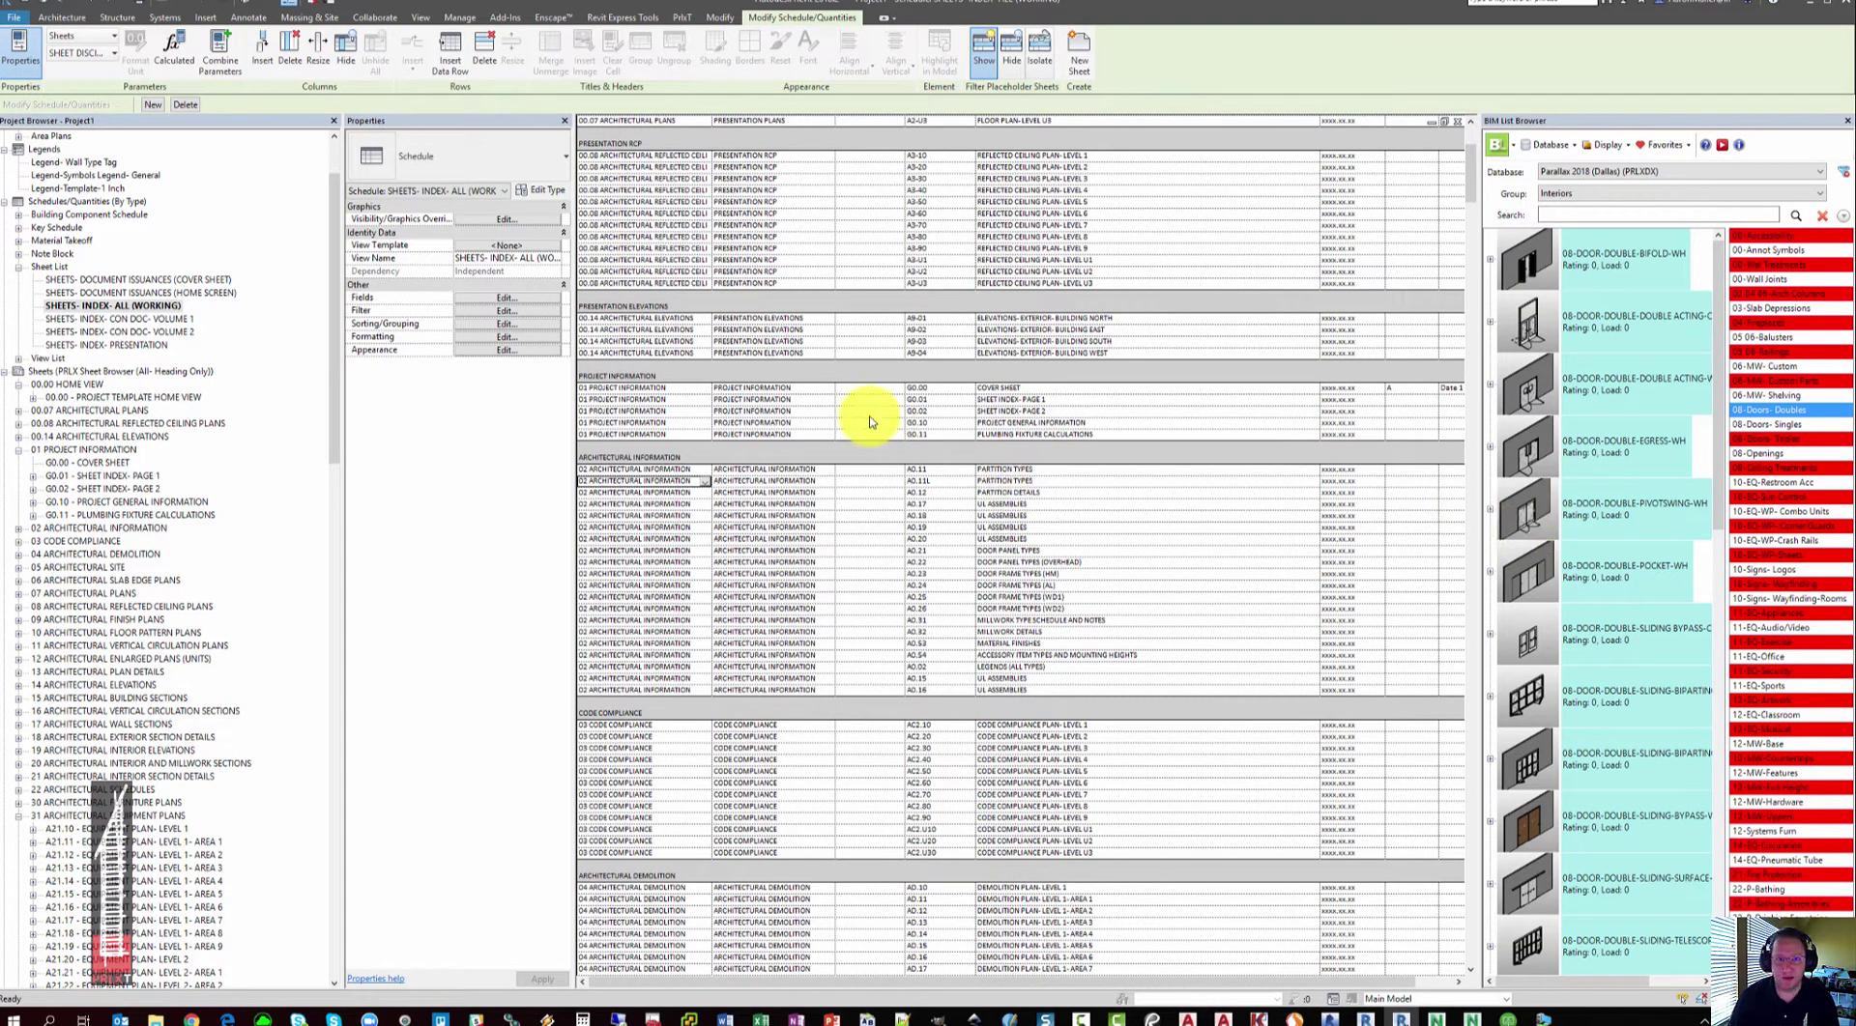
scroll(850, 353, up, 3)
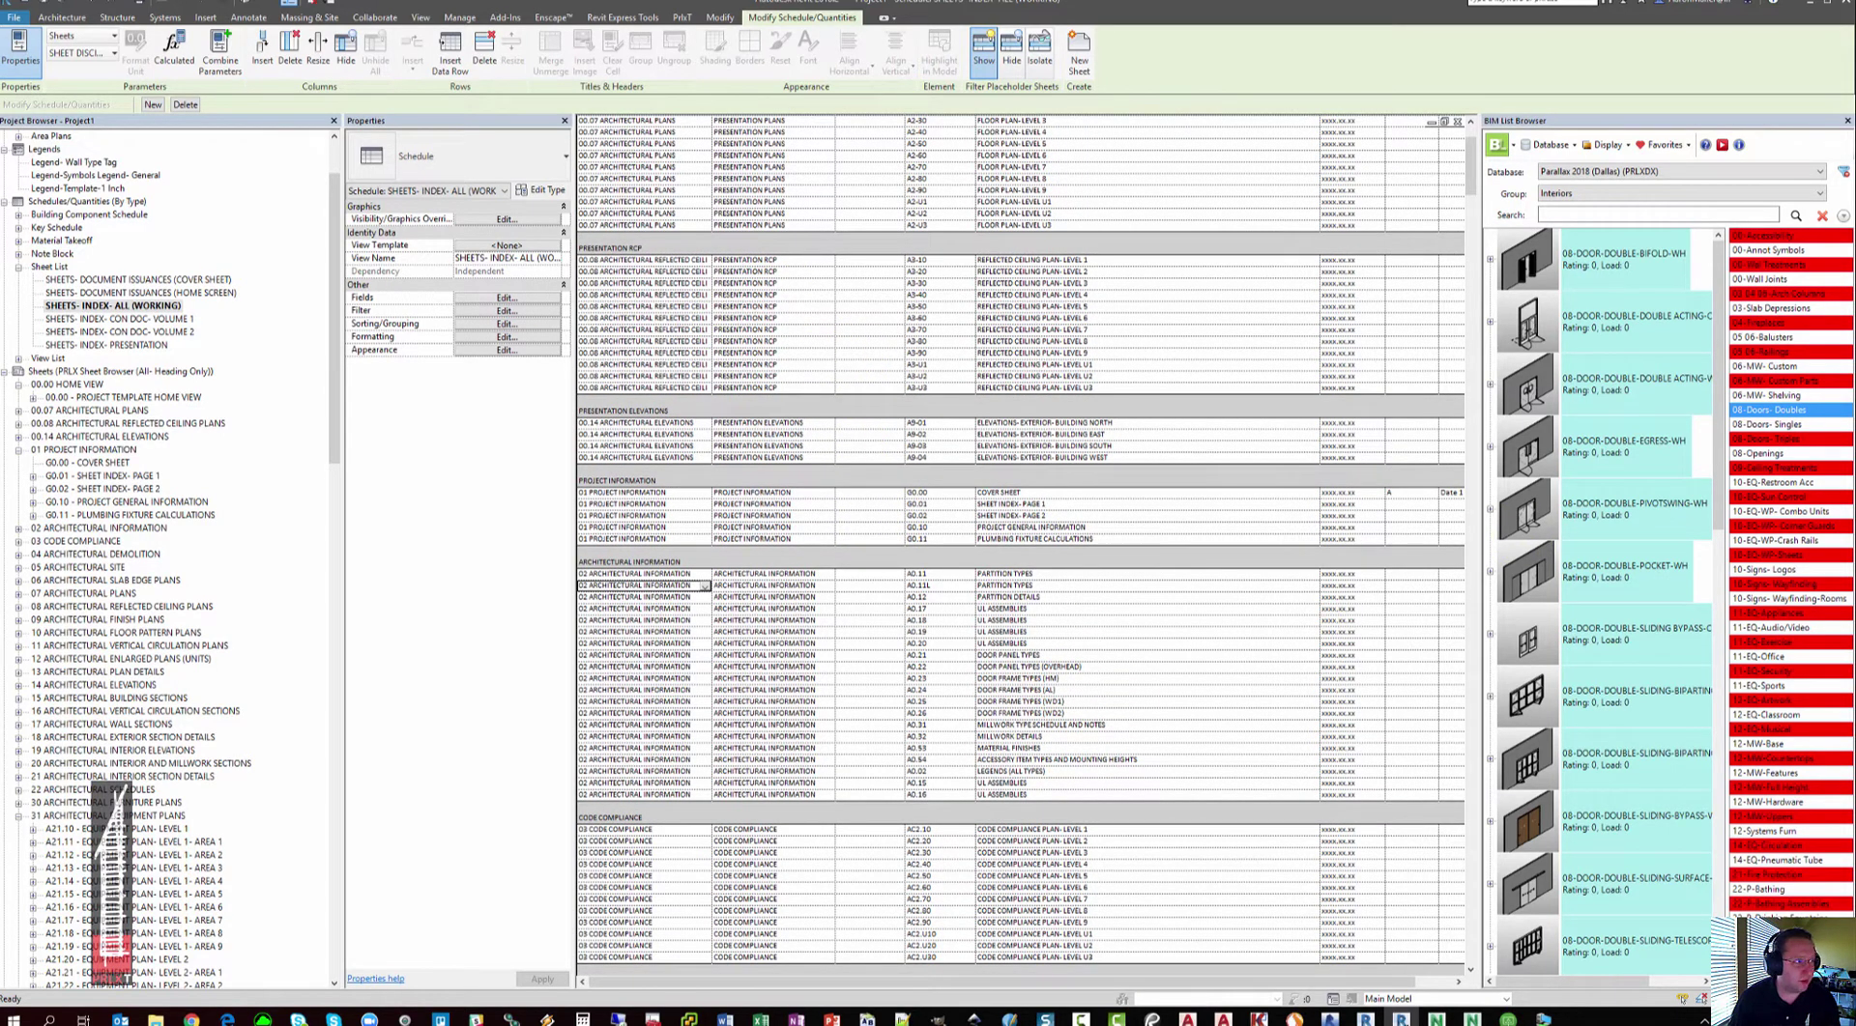
Step: Switch to the Outlook drawing list message and review its sheet discipline numbers and titles for architectural and consultant disciplines
drag(0, 81, 396, 97)
drag(837, 87, 1100, 76)
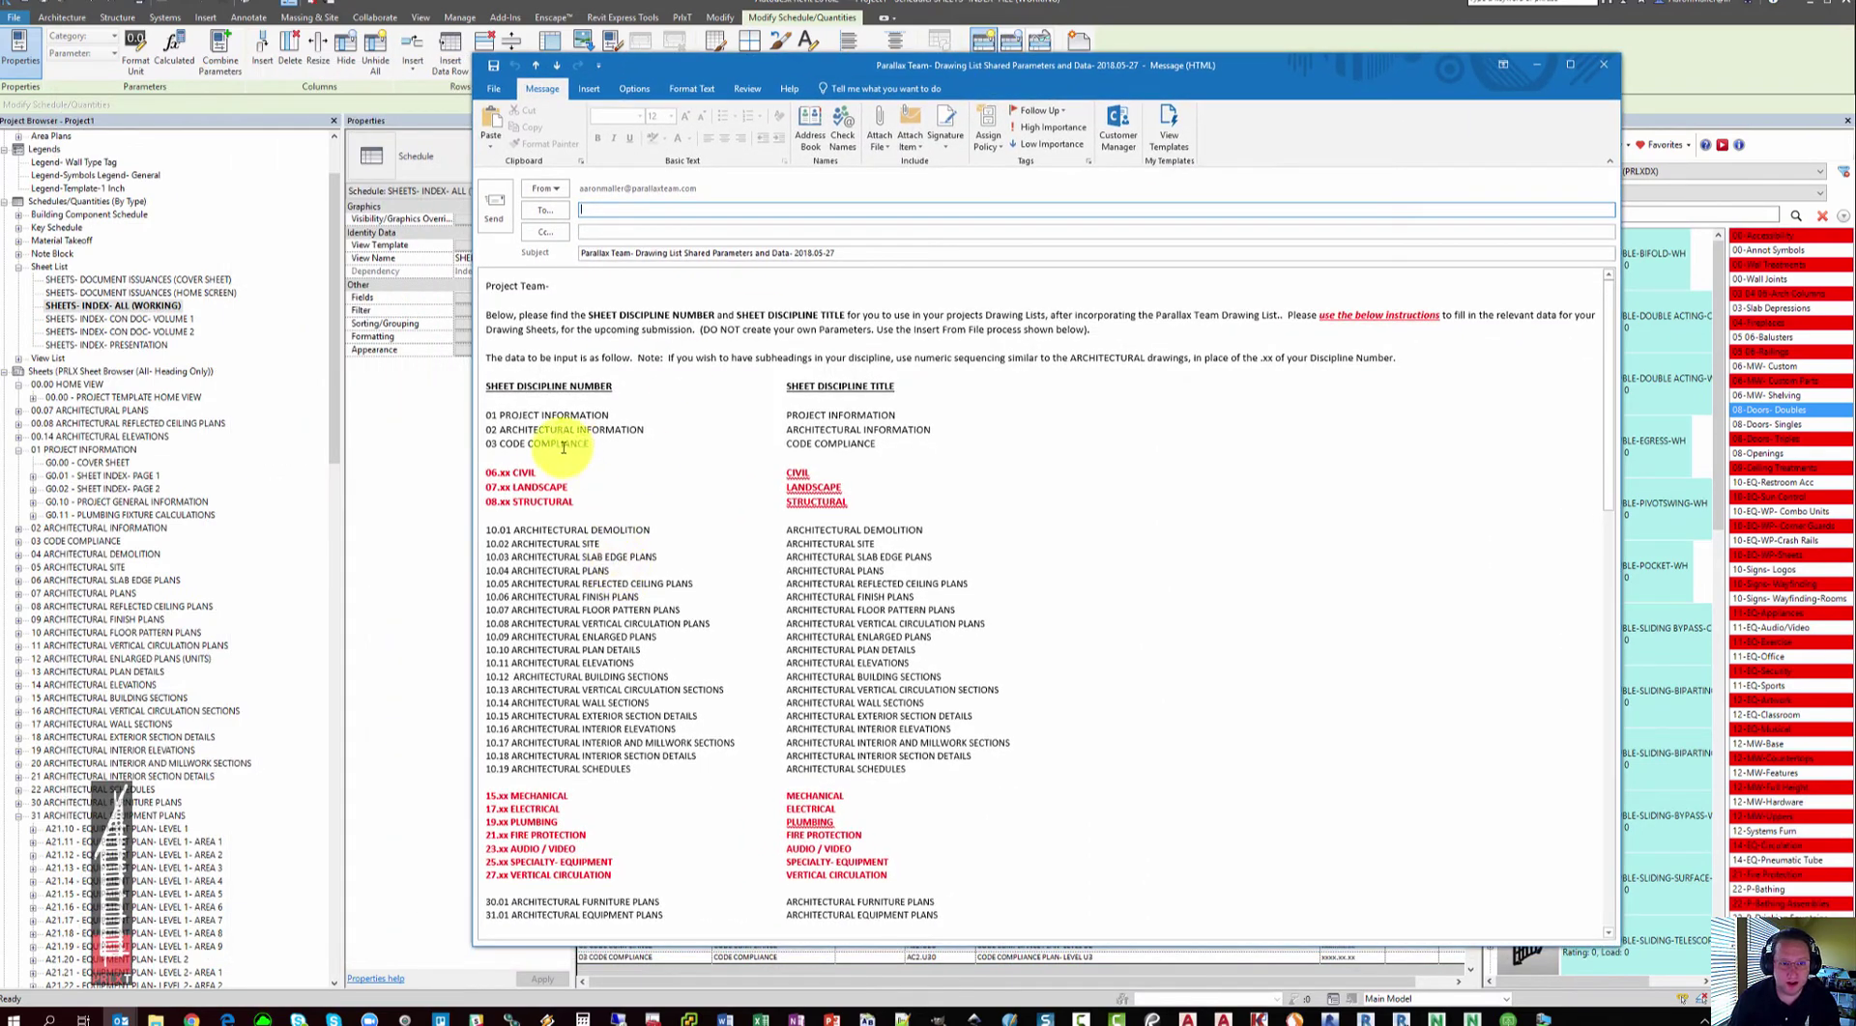
drag(486, 382, 1000, 771)
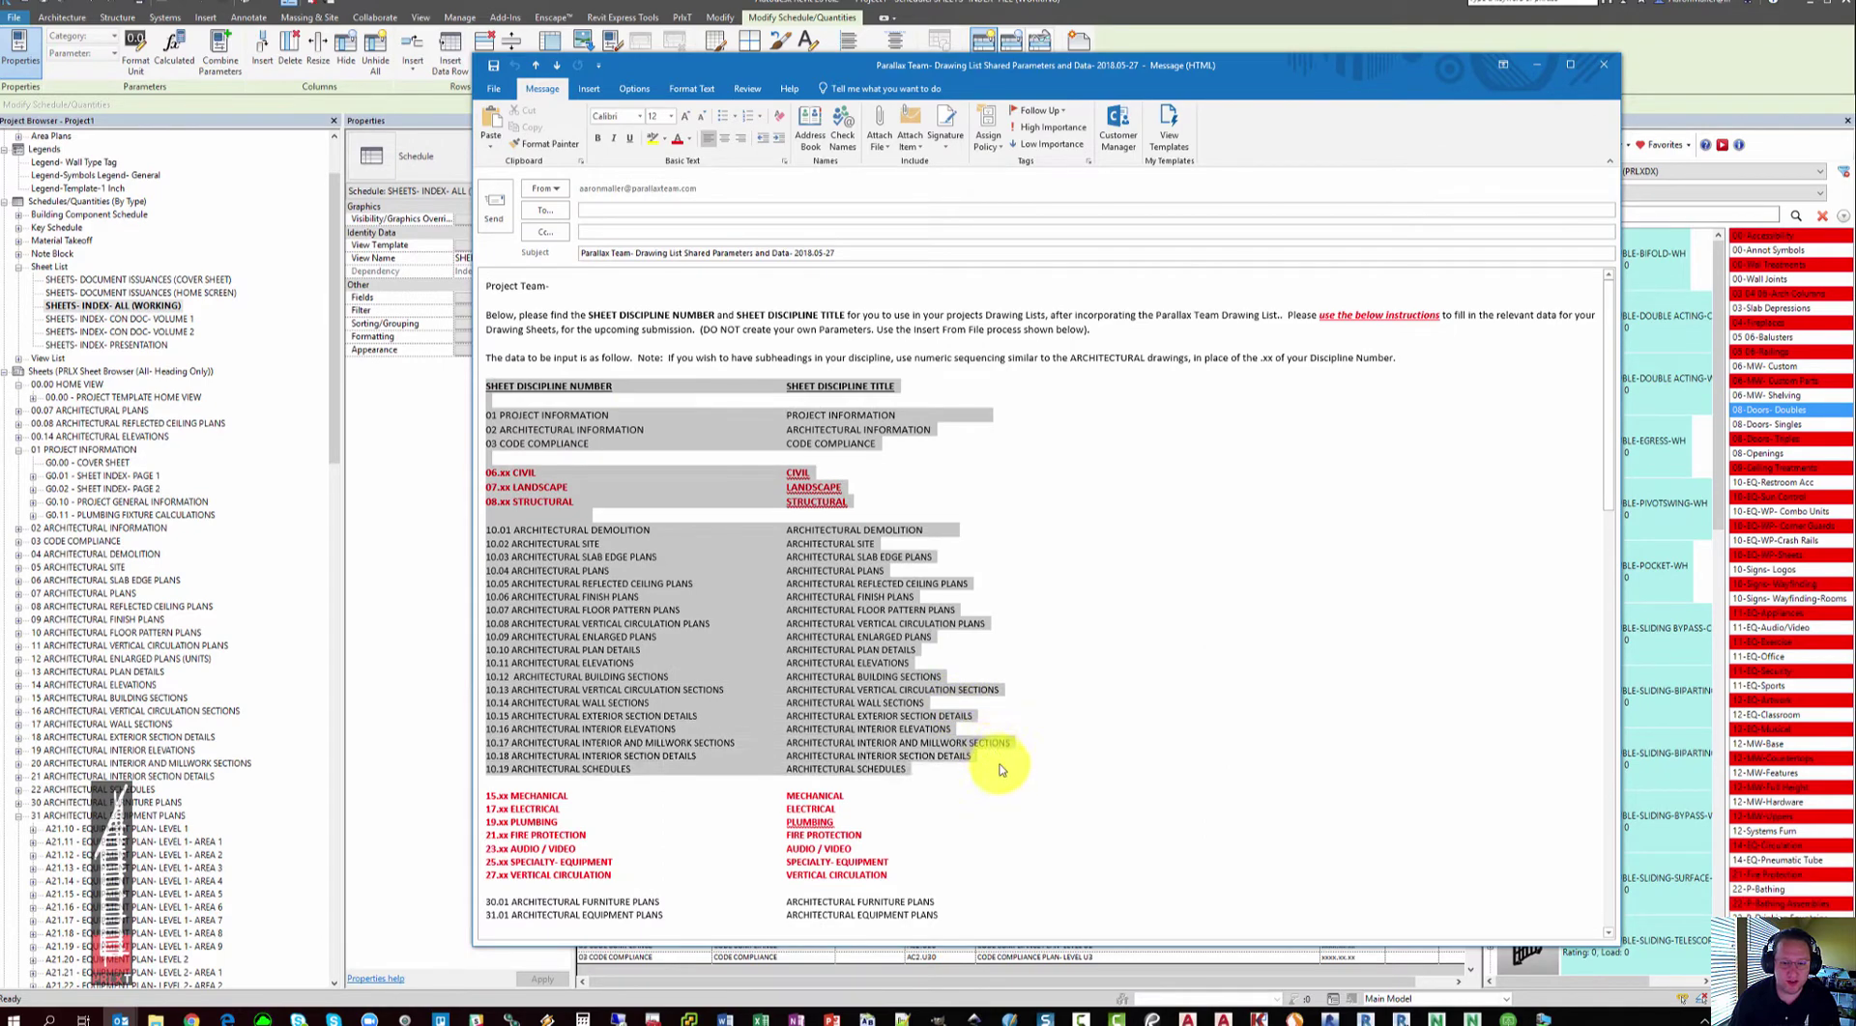
drag(483, 799, 903, 878)
scroll(870, 717, down, 3)
scroll(870, 716, down, 10)
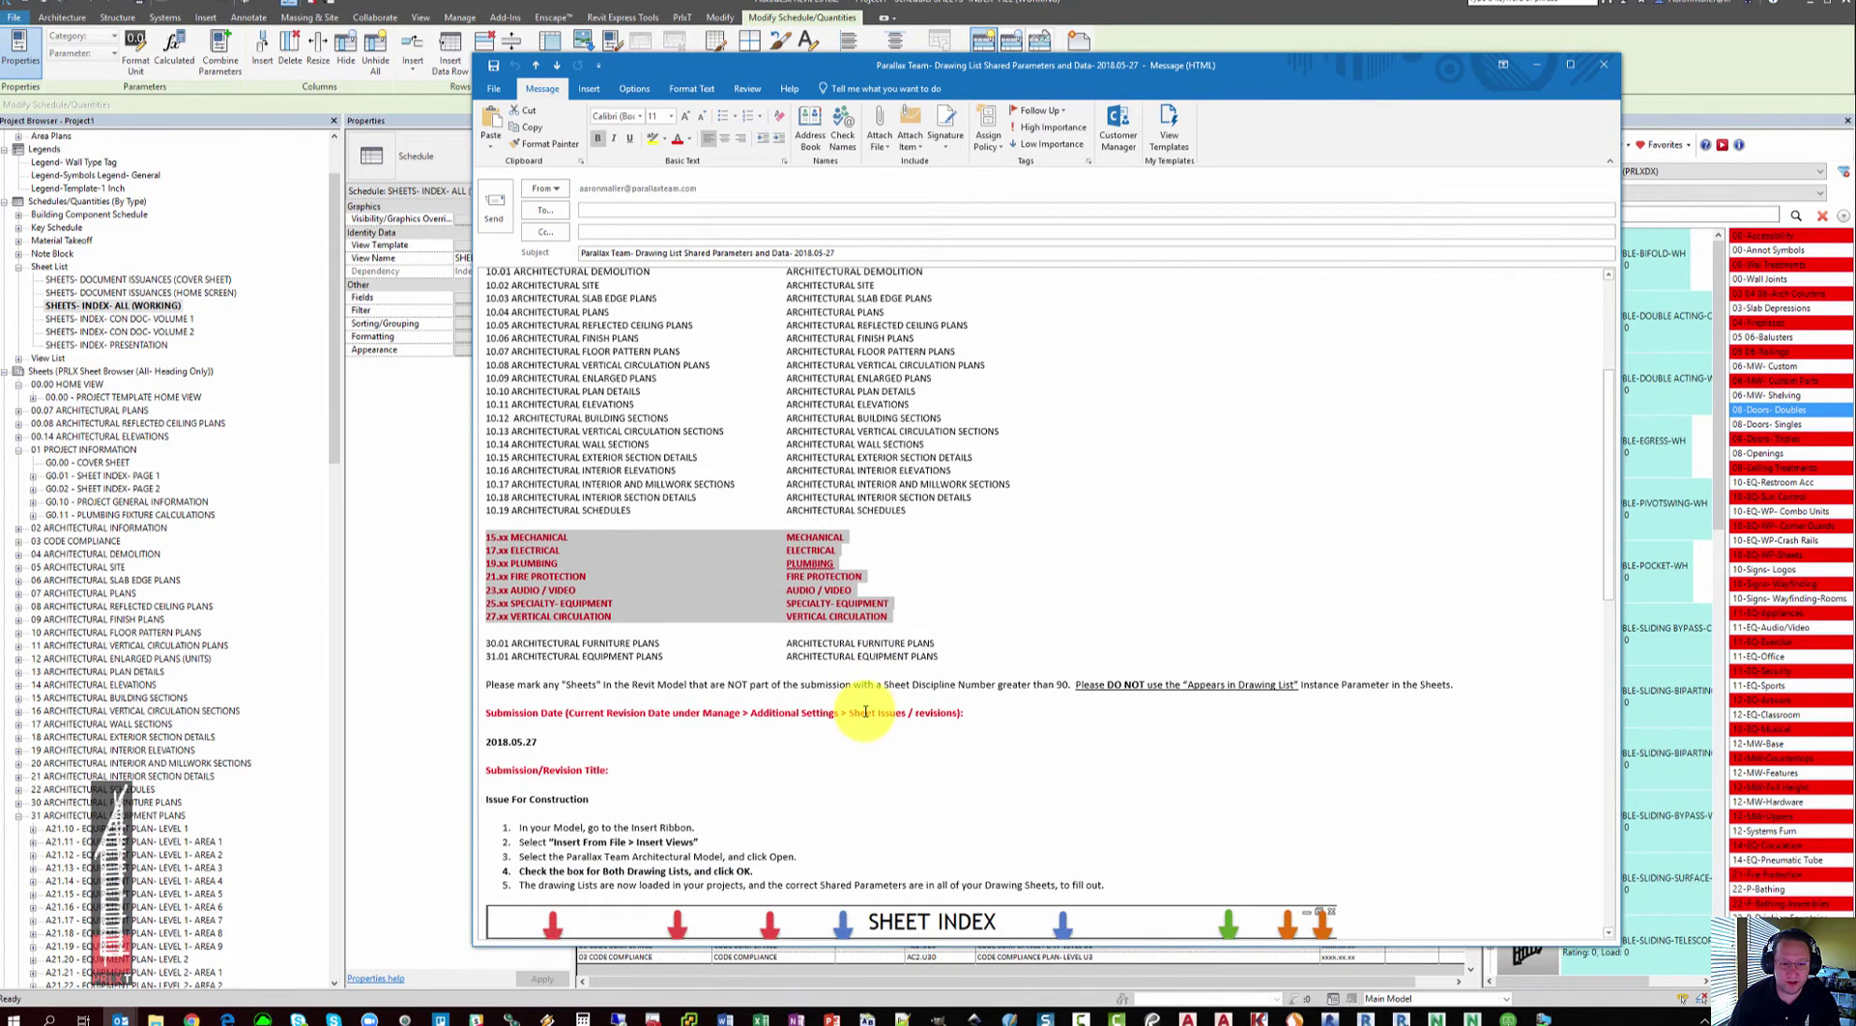
Step: Review the message's Insert Views instructions, the sample sheet index and the notes explaining its colored arrows
scroll(852, 702, down, 1)
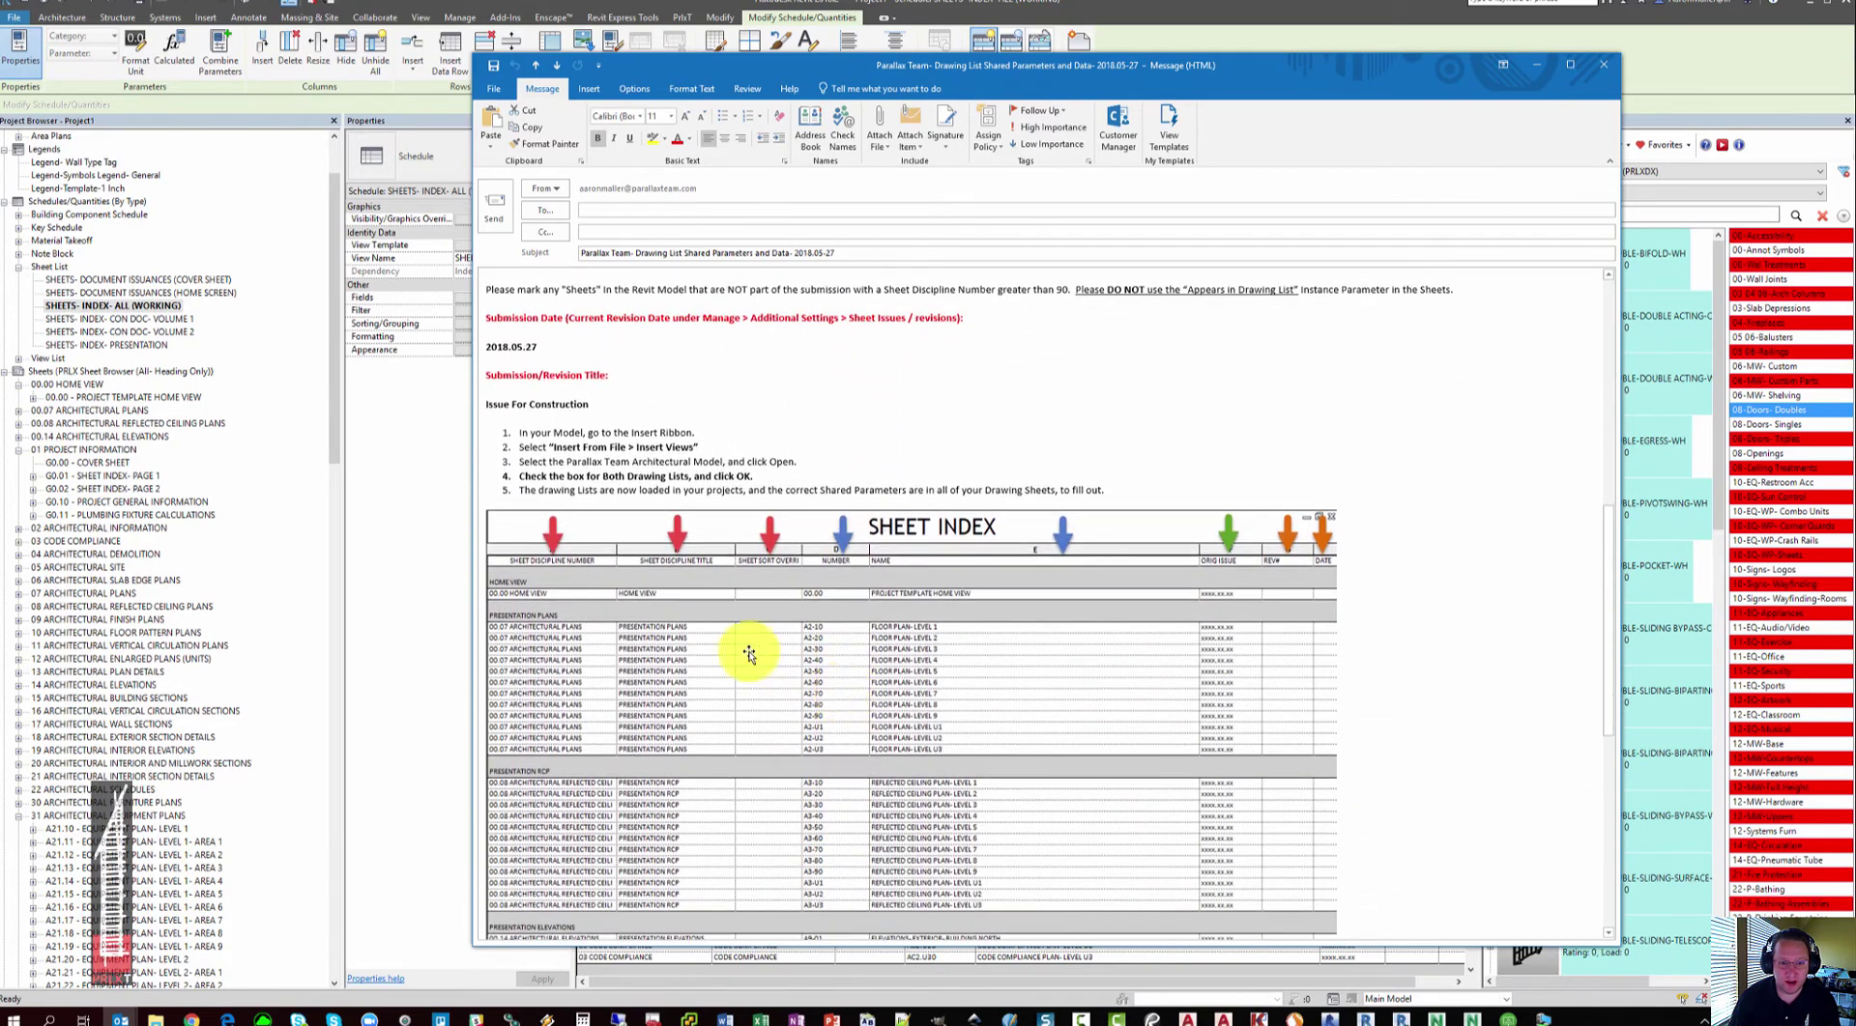
drag(523, 431, 1107, 491)
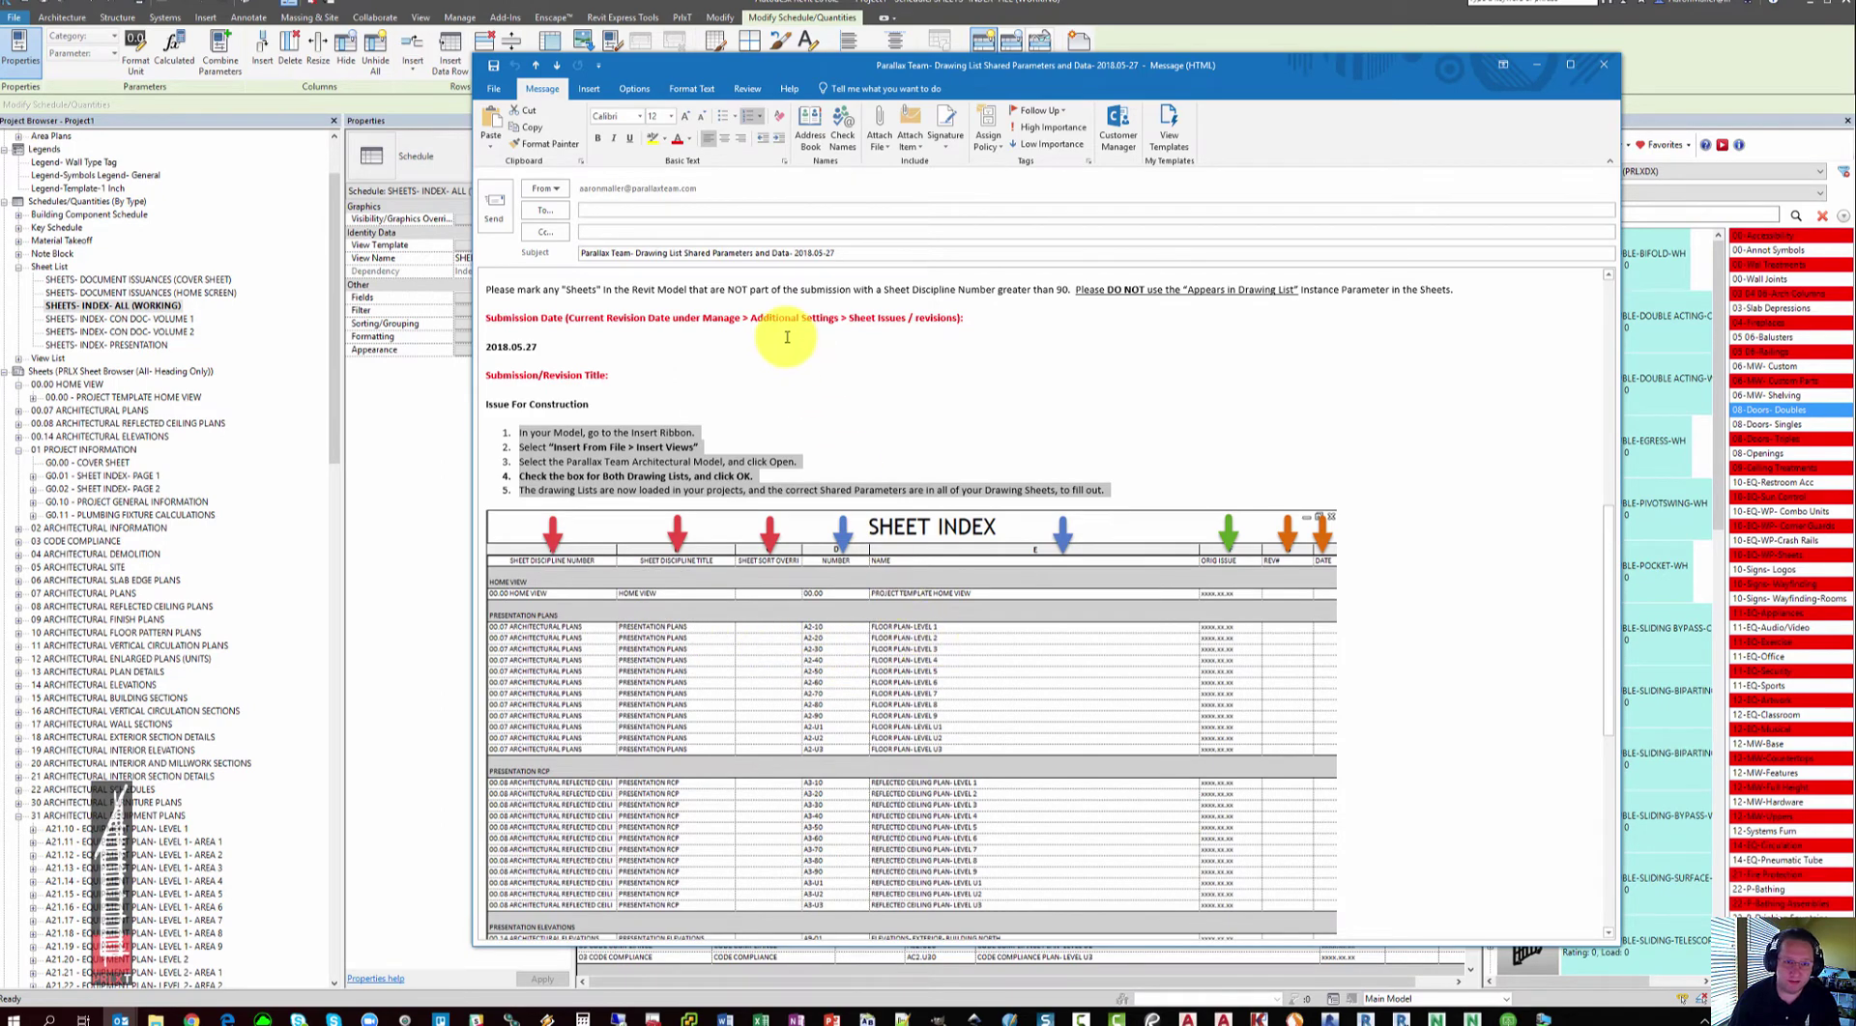
scroll(785, 405, down, 5)
scroll(792, 416, down, 3)
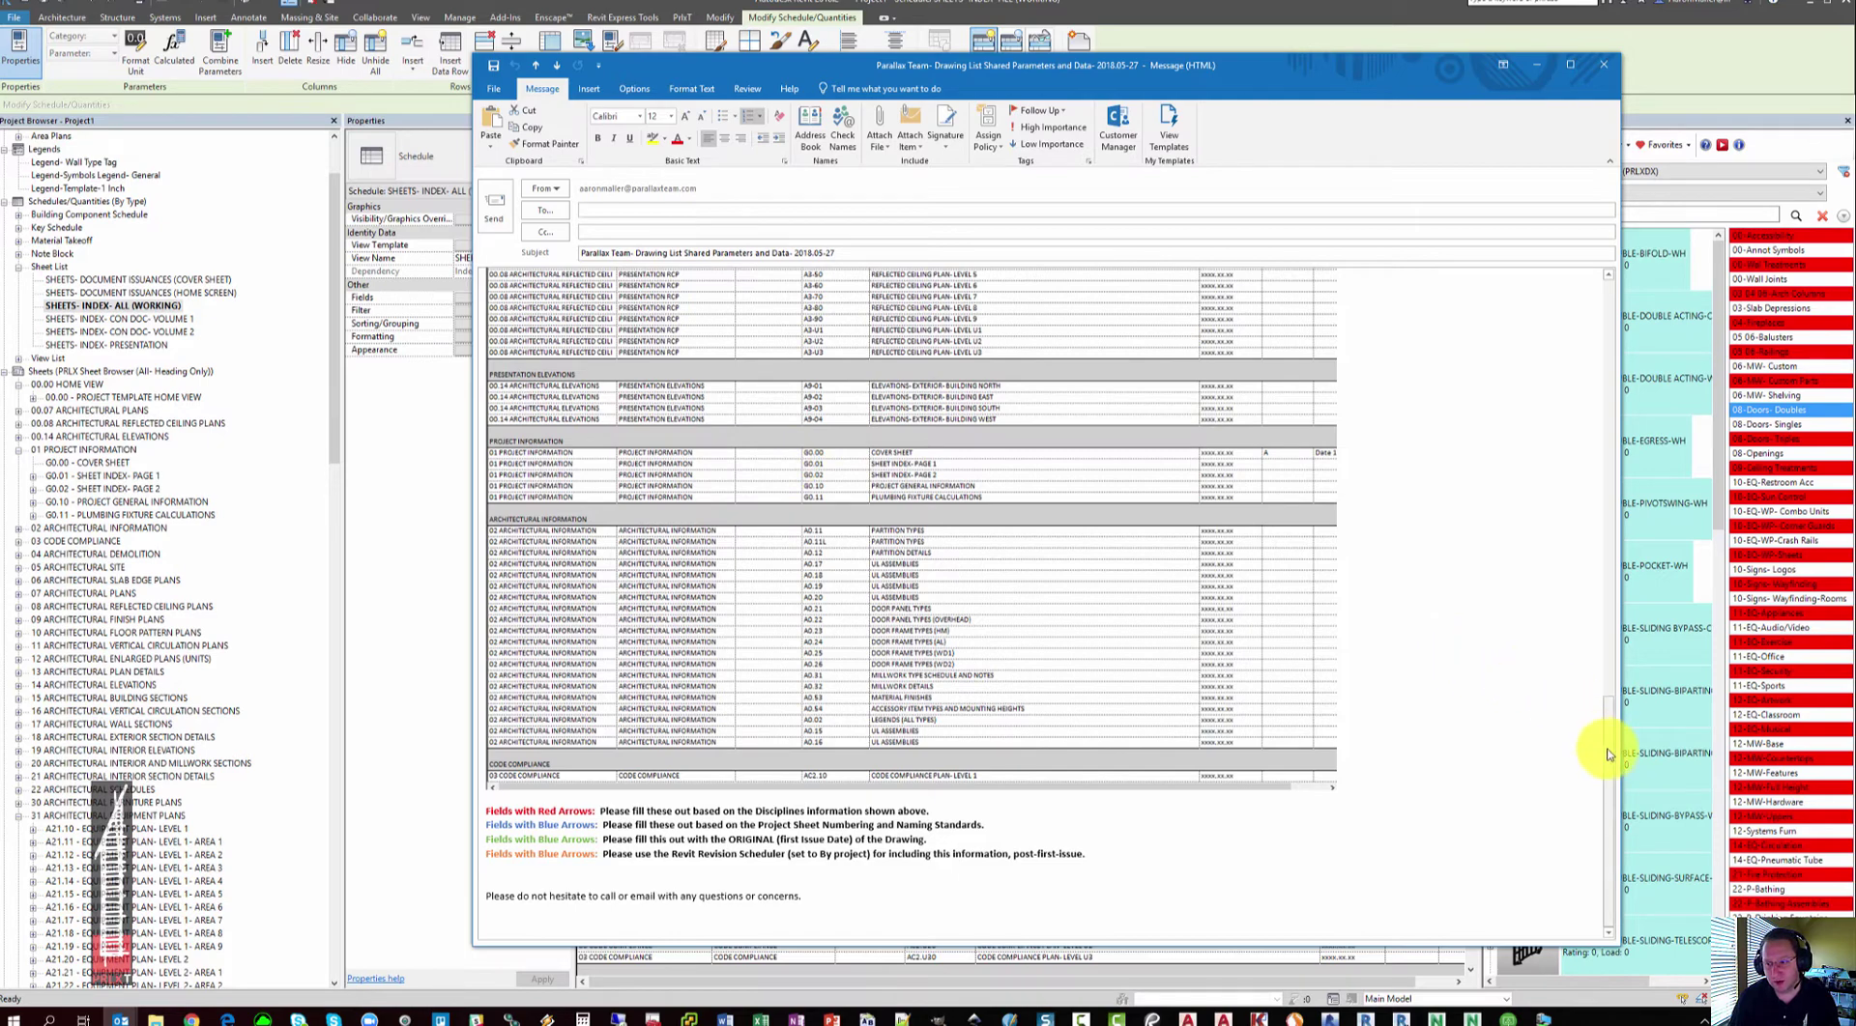
Step: Highlight the message's full list of discipline numbers and titles, and move the message away to return to Revit
drag(1609, 752, 1573, 333)
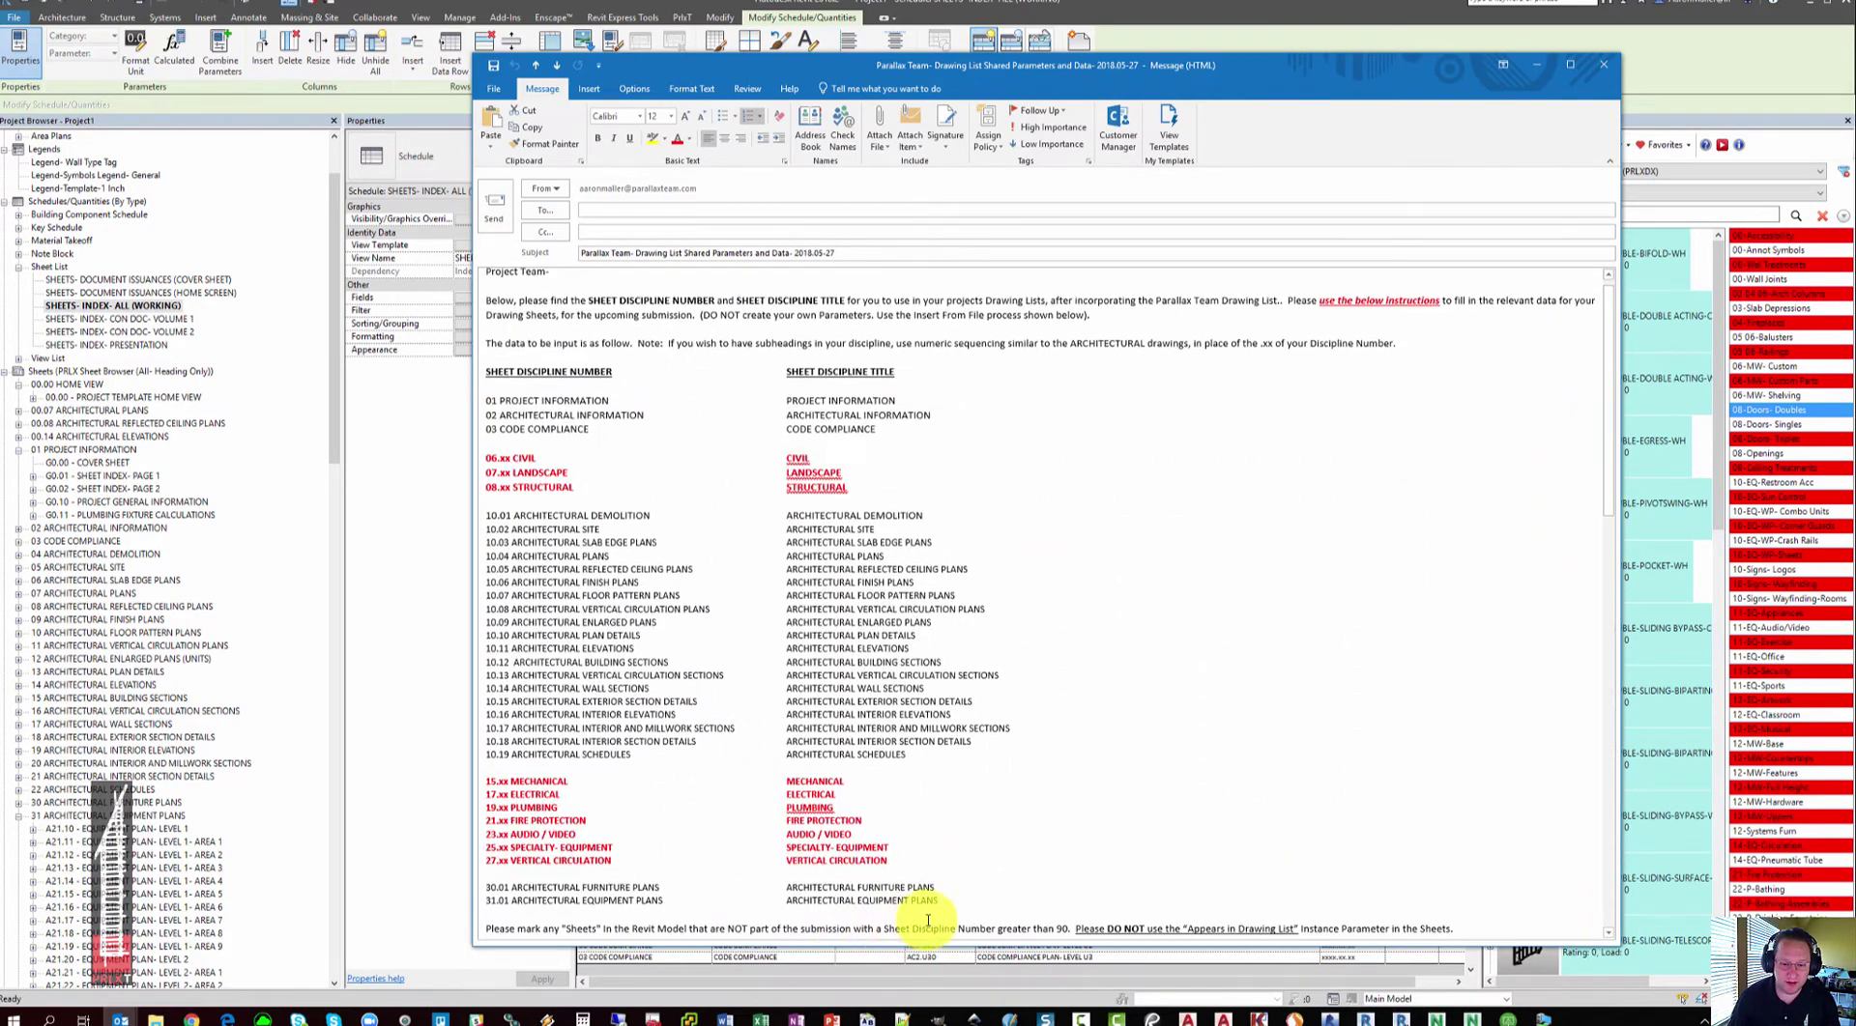
drag(943, 890, 491, 394)
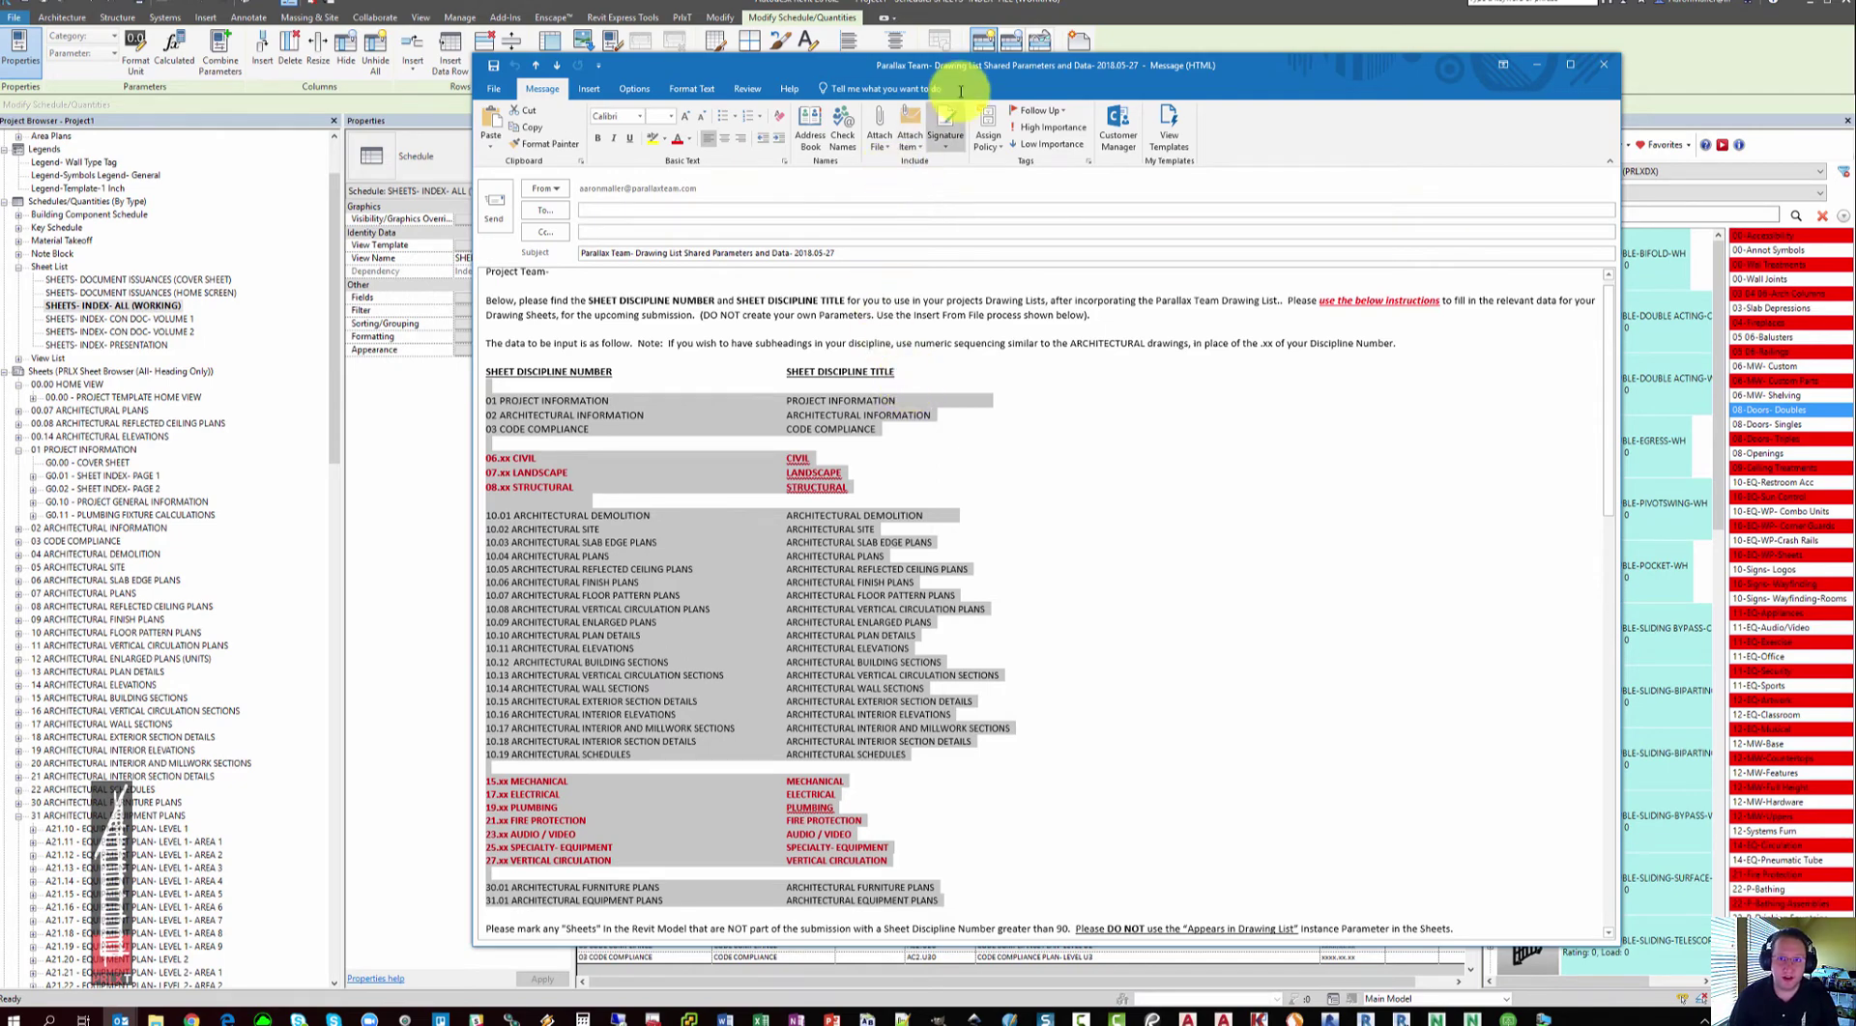
drag(991, 68, 0, 60)
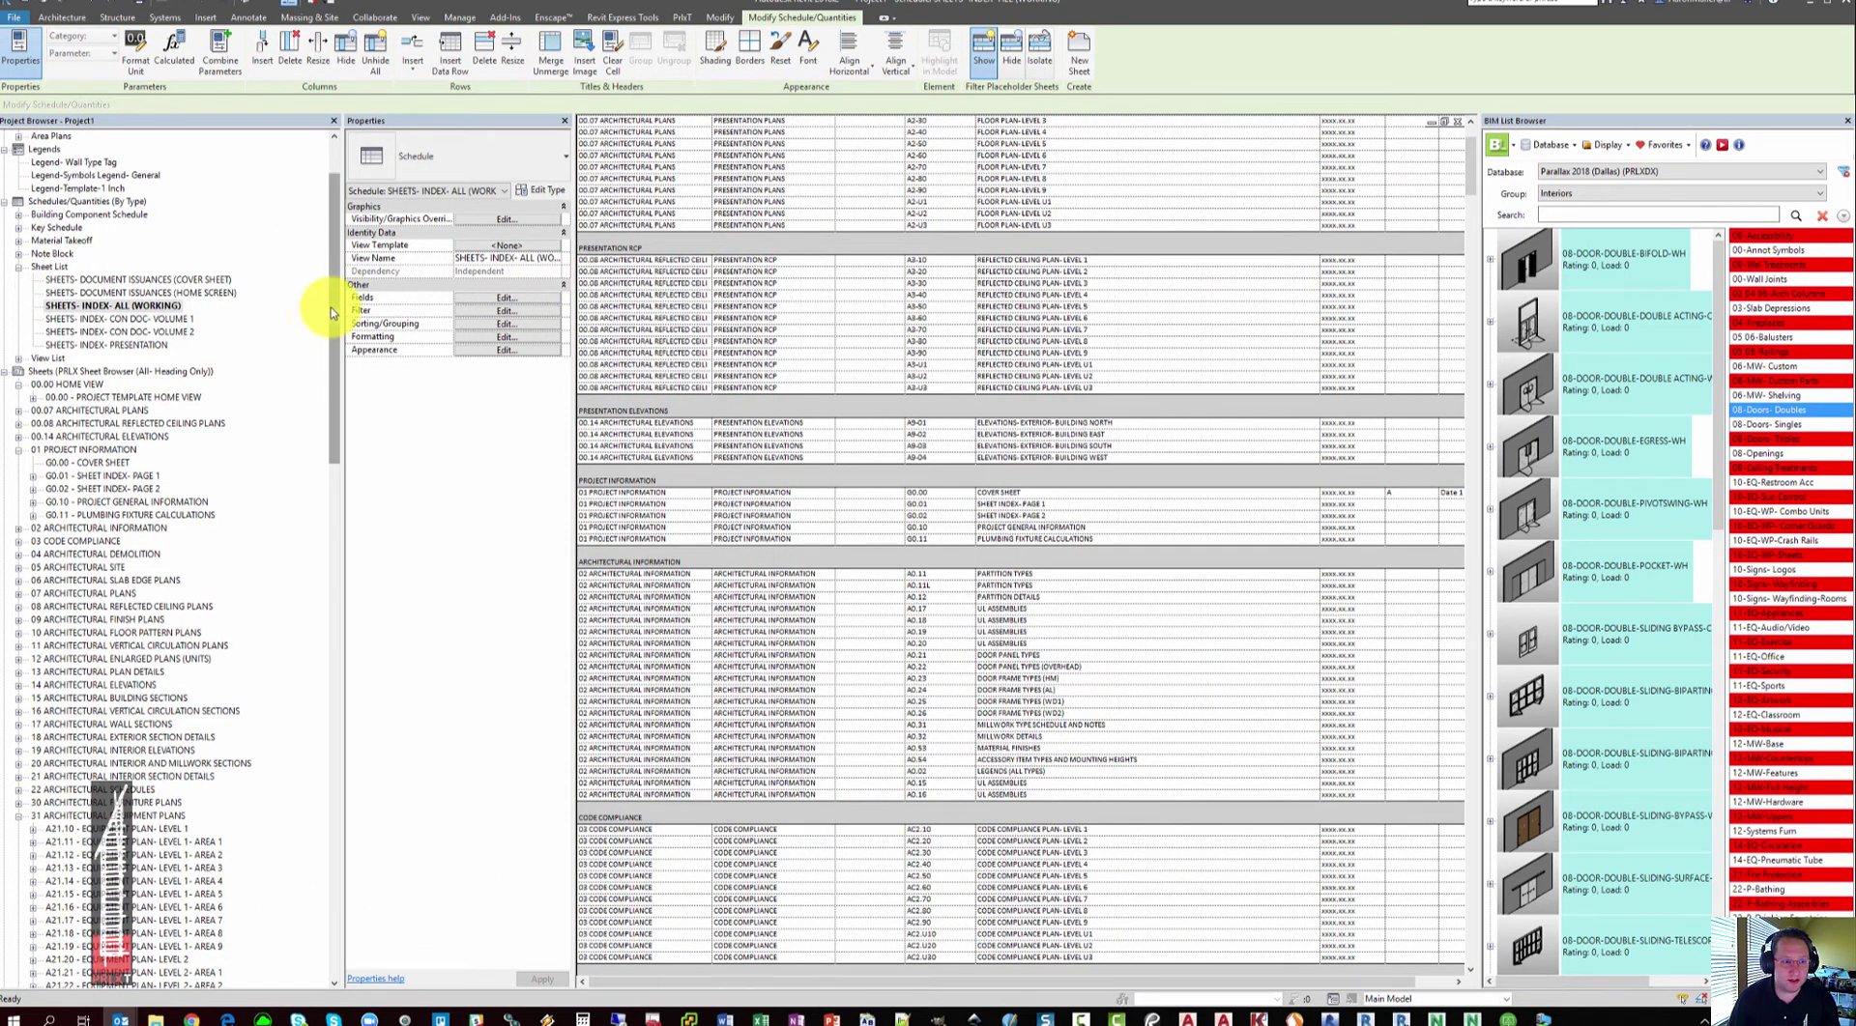
Step: Select sheets A21.10 through A21.42 in the 31 Architectural Equipment Plans group
drag(332, 310, 360, 274)
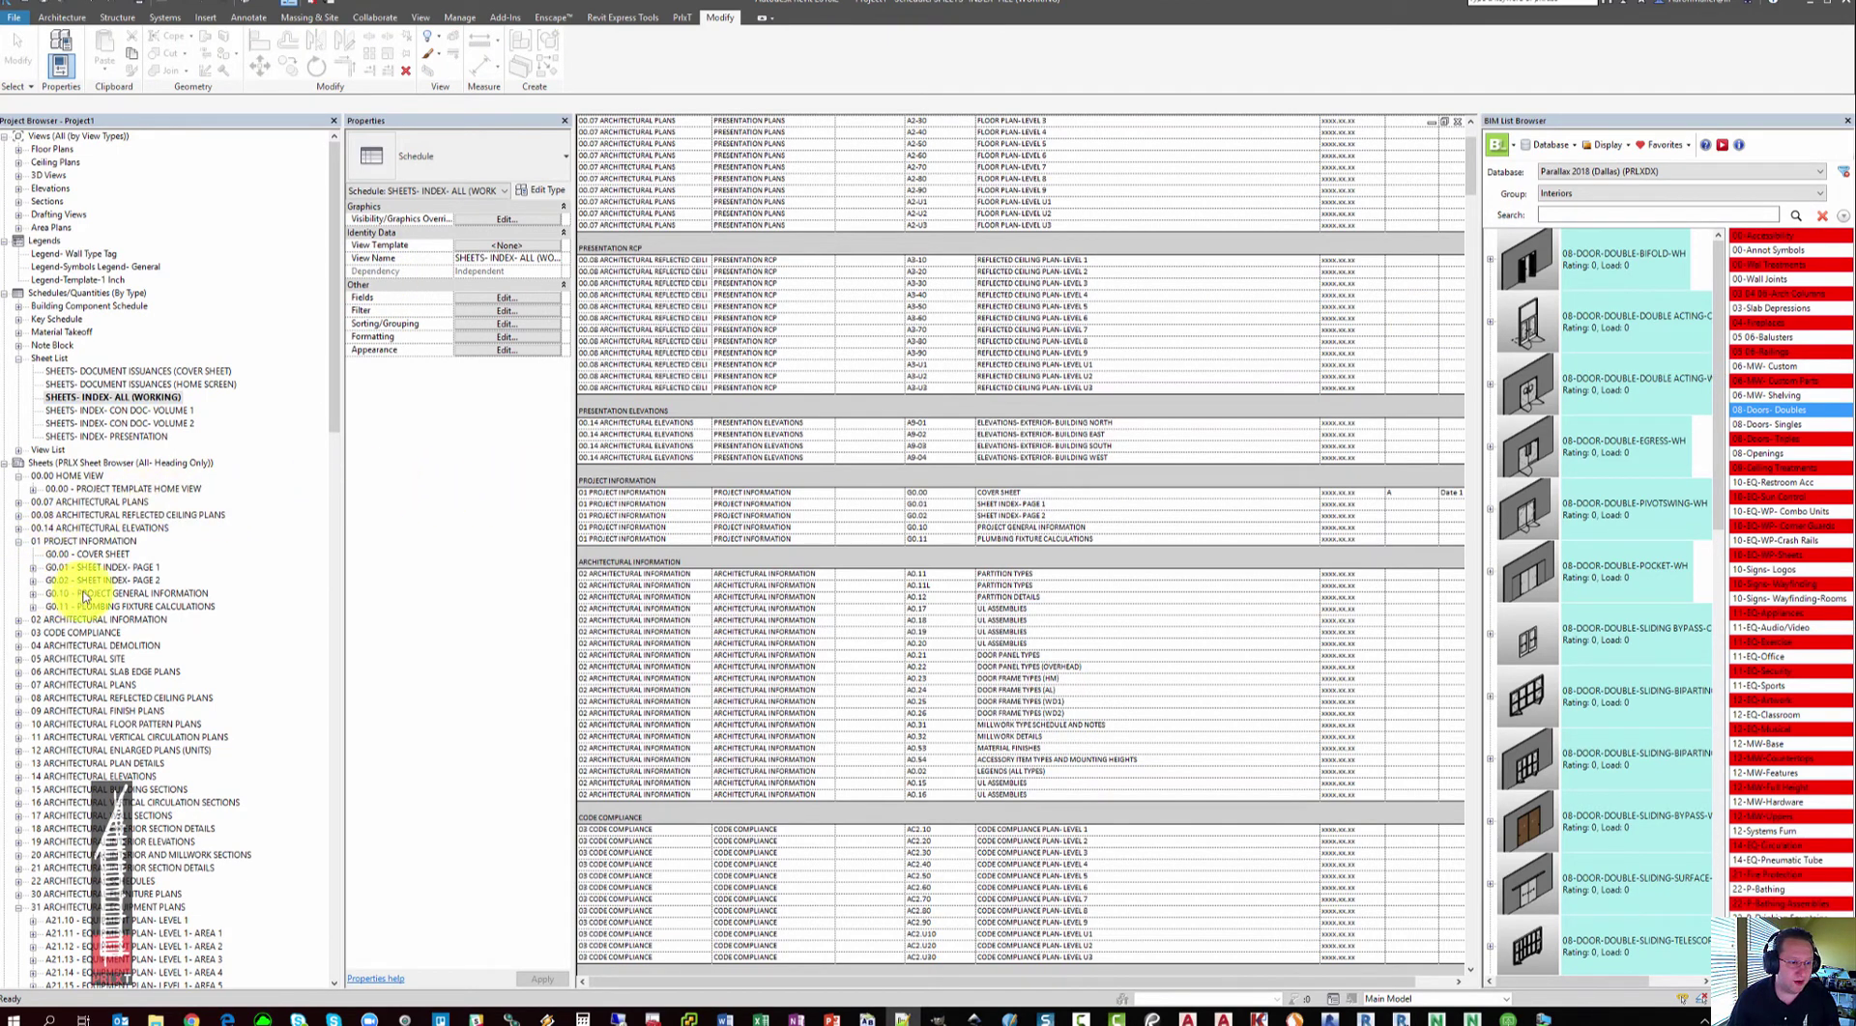
drag(335, 399, 301, 617)
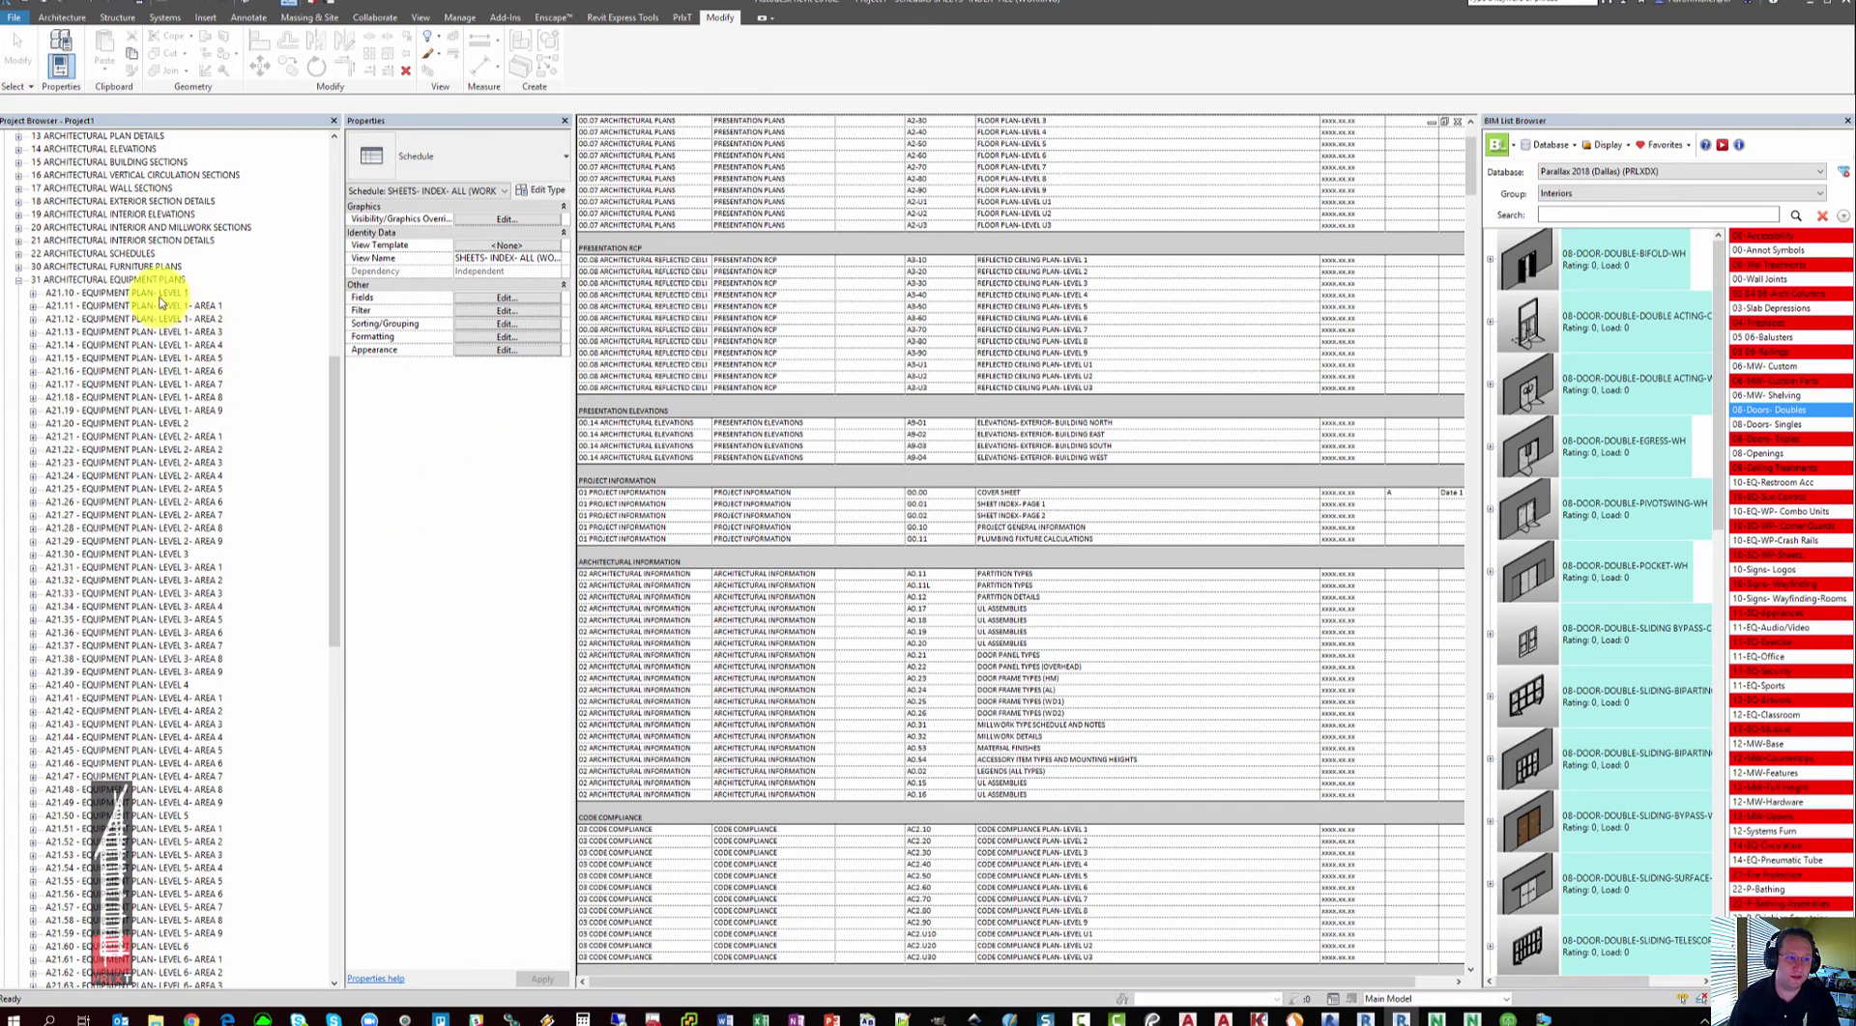
shift+click(167, 712)
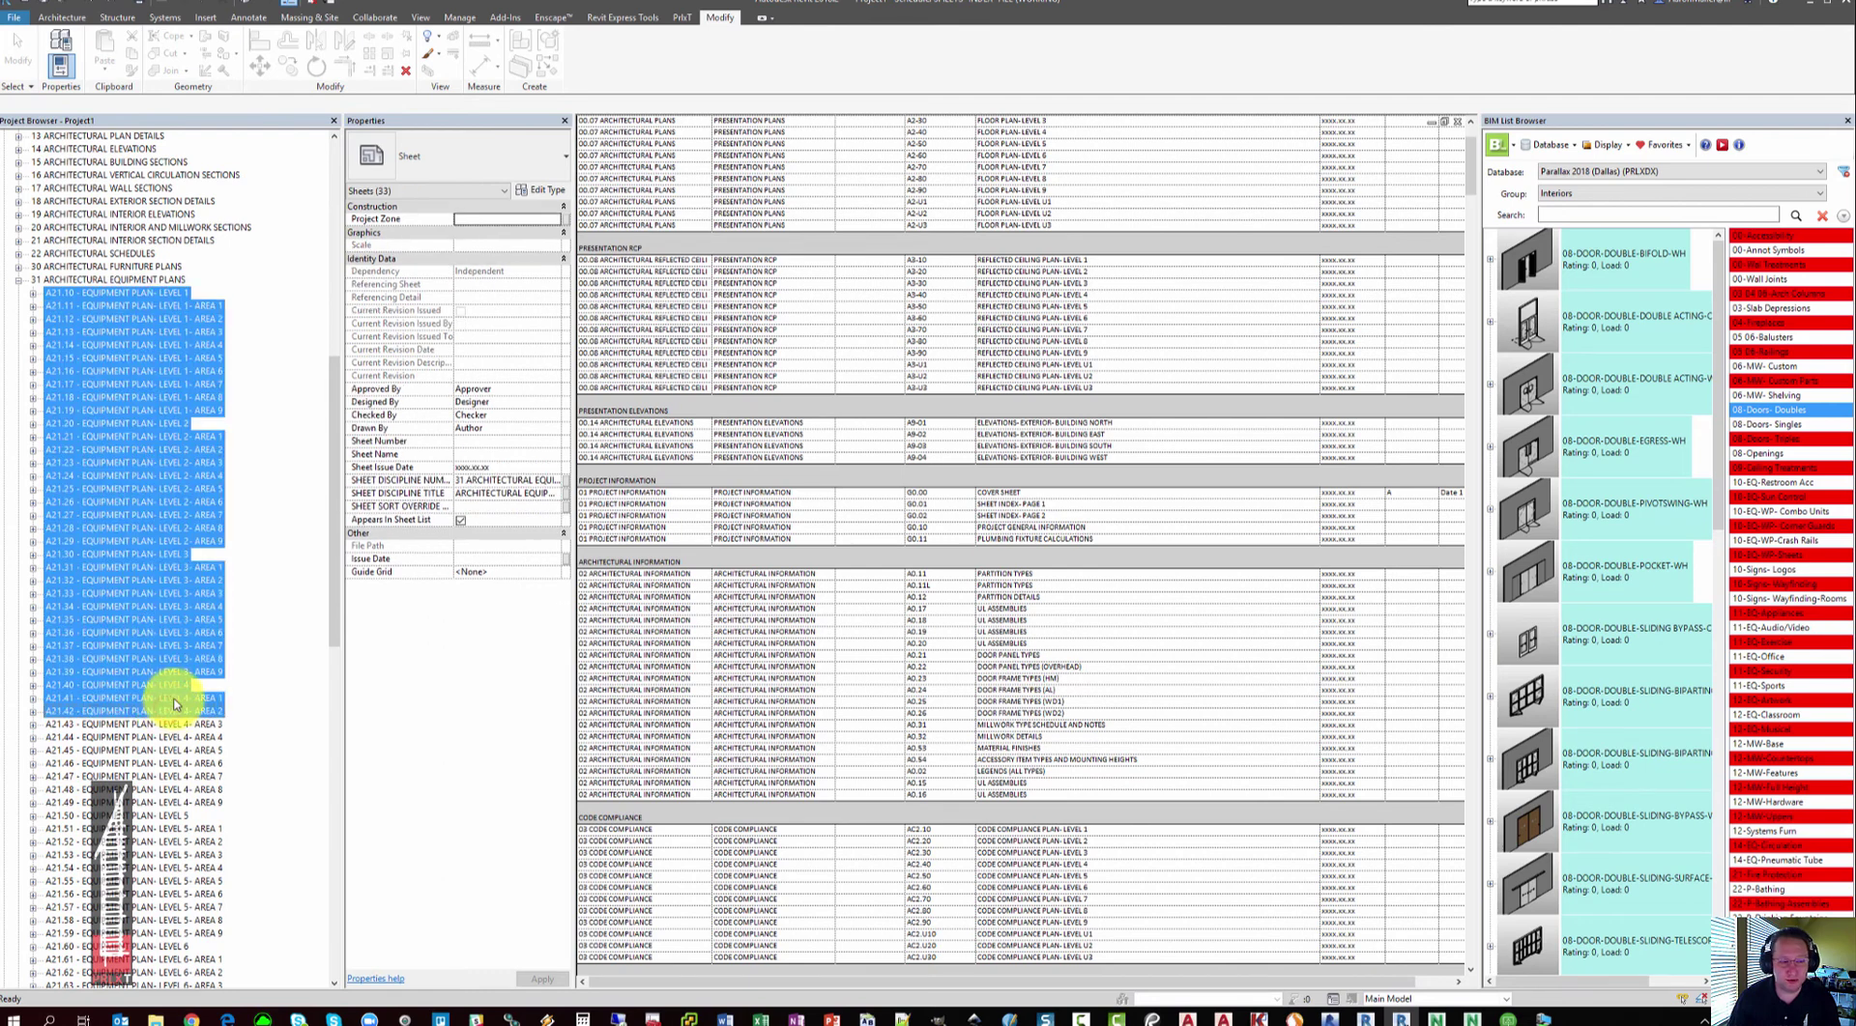